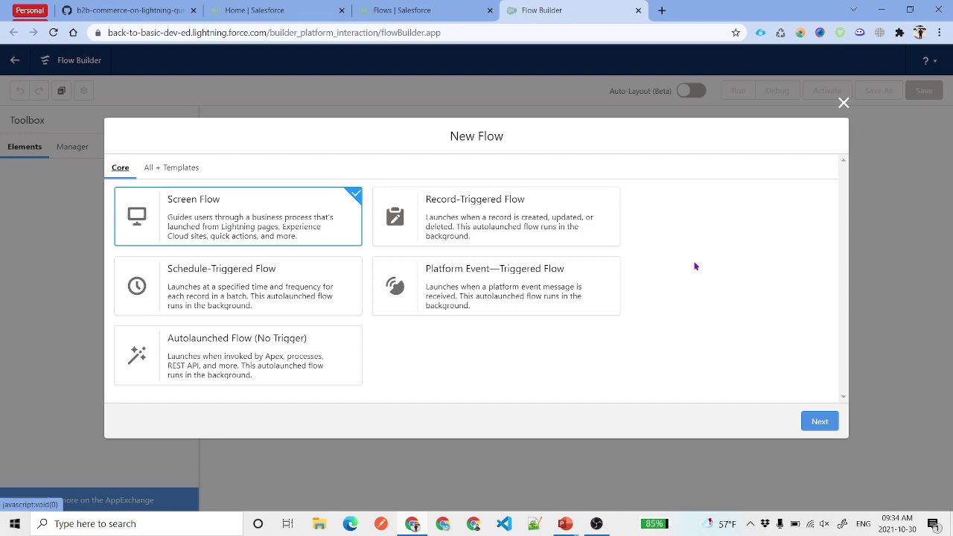
- Create a new Record-Triggered Flow built with Auto-Layout
left_click(393, 9)
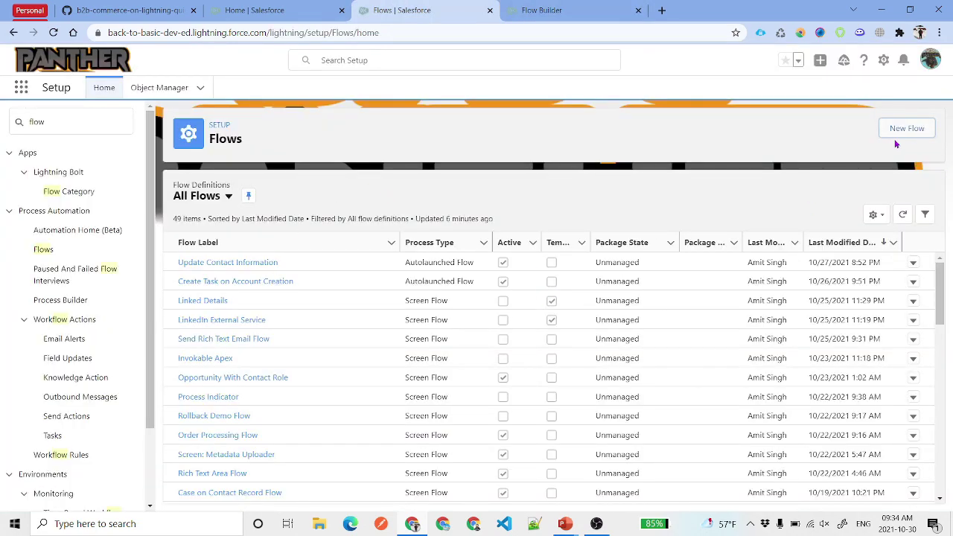
left_click(543, 10)
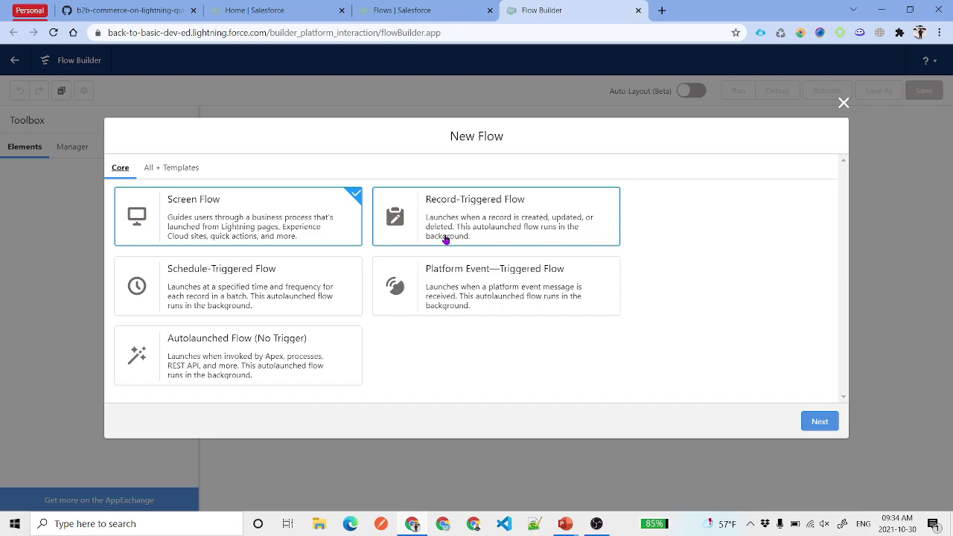
left_click(478, 220)
left_click(819, 422)
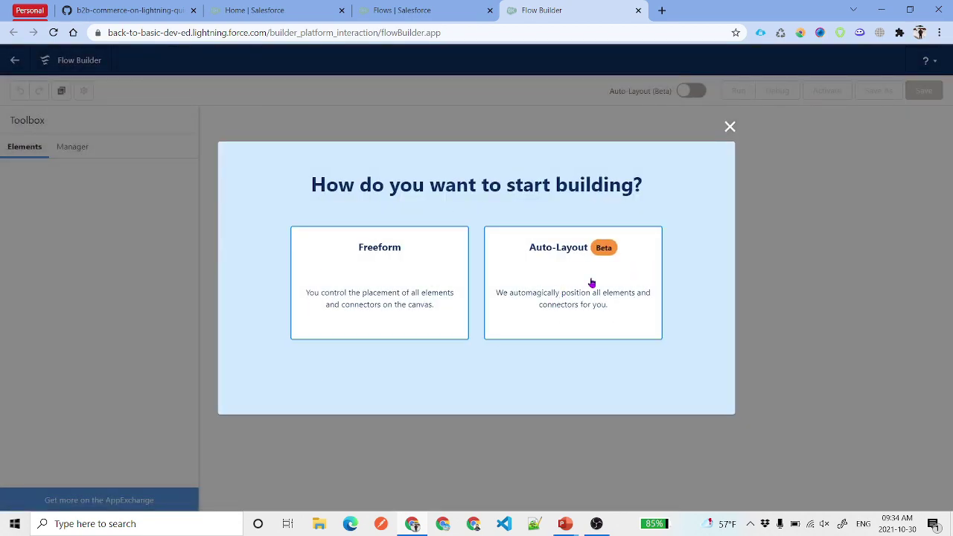
left_click(591, 283)
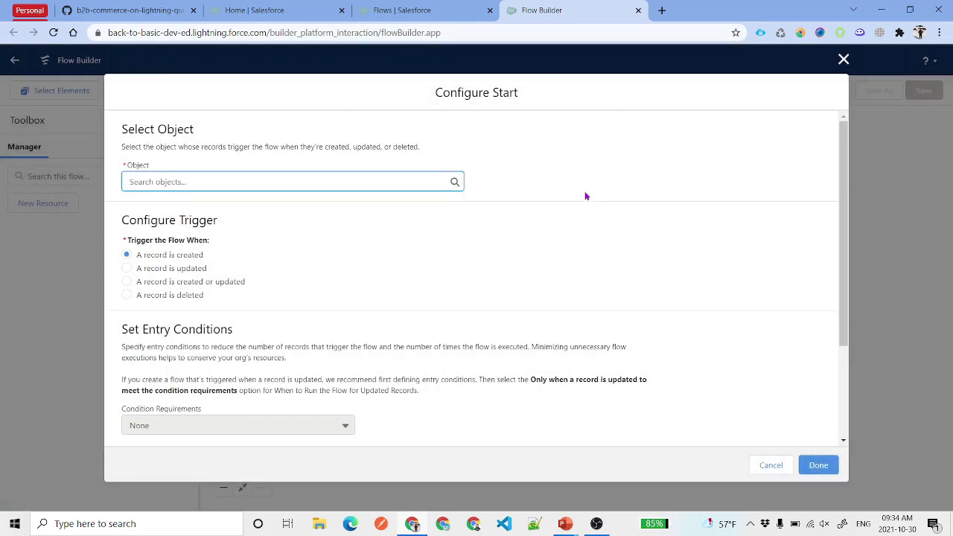
- Set Contact as the triggering object, keeping 'A record is created' as the trigger
left_click(247, 176)
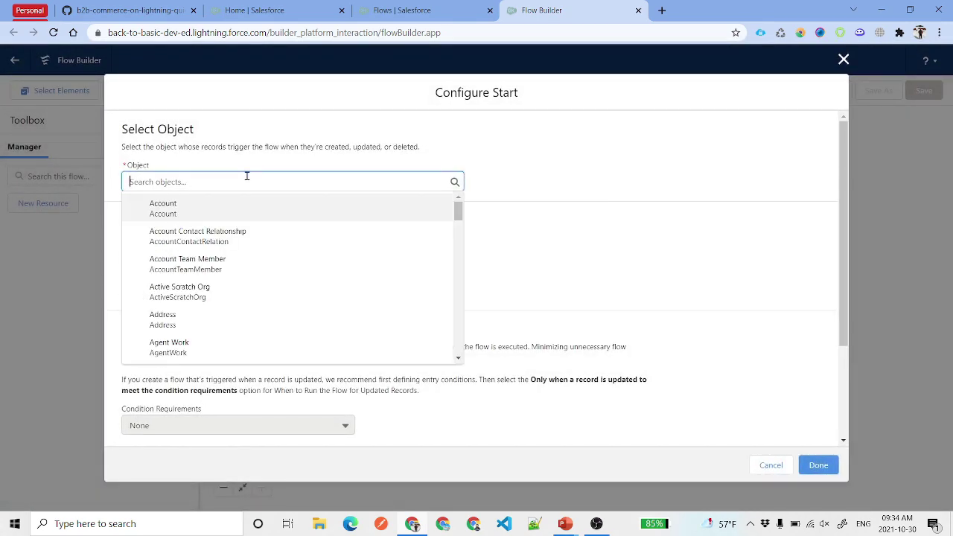
type("Conta")
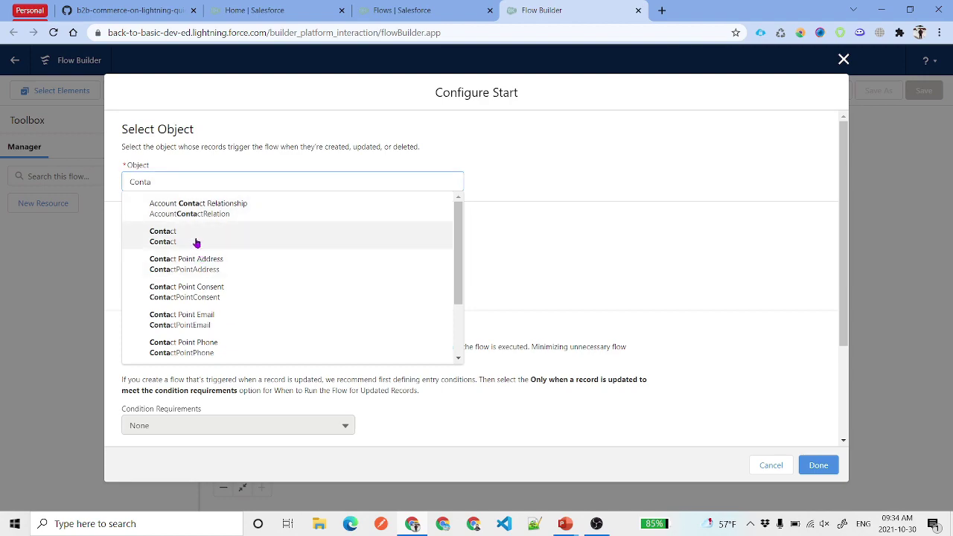
left_click(195, 243)
scroll(198, 243, "down", 2)
scroll(341, 233, "up", 2)
scroll(193, 258, "down", 2)
scroll(306, 255, "up", 1)
scroll(306, 255, "up", 2)
left_click_drag(120, 219, 240, 228)
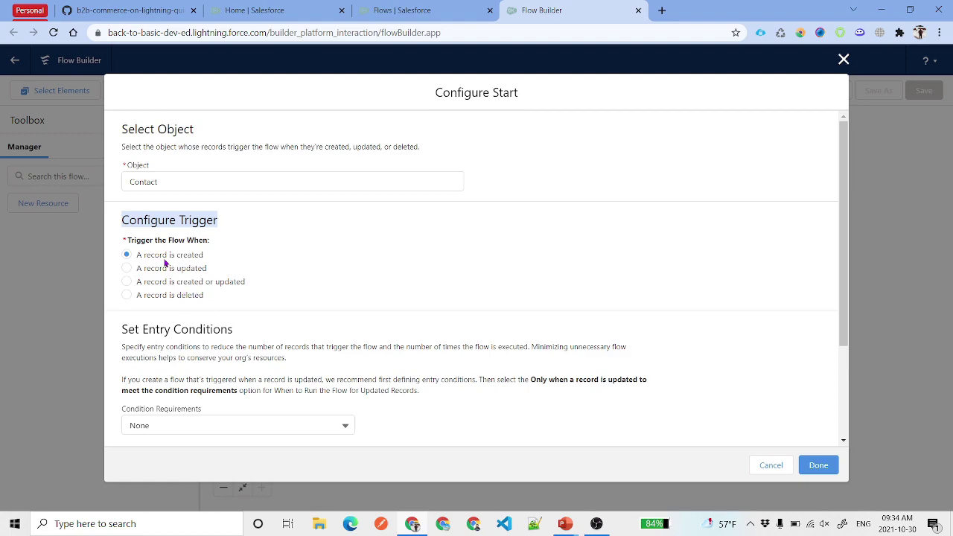
left_click_drag(137, 256, 216, 258)
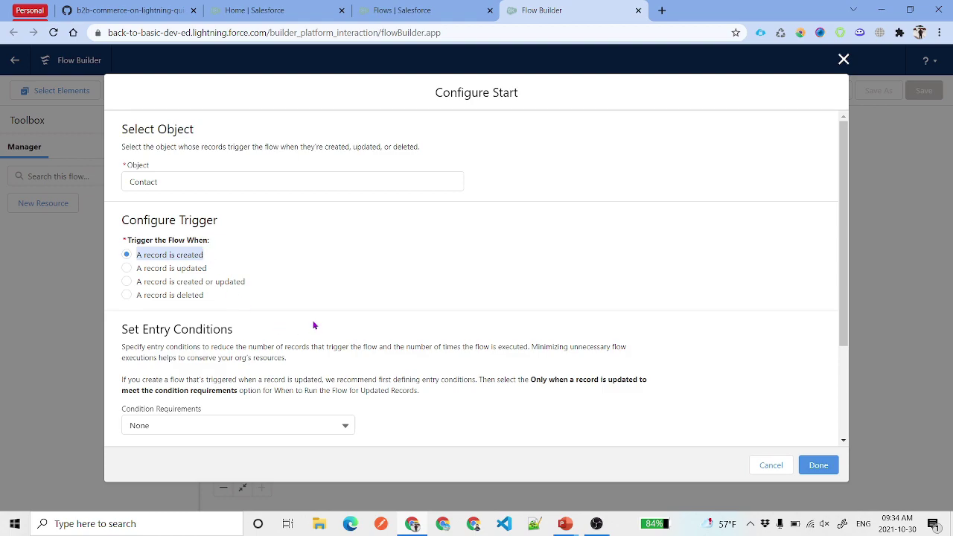
scroll(335, 300, "down", 3)
- Require Any Condition Is Met (OR), with Email and Phone as the two condition fields
left_click(190, 301)
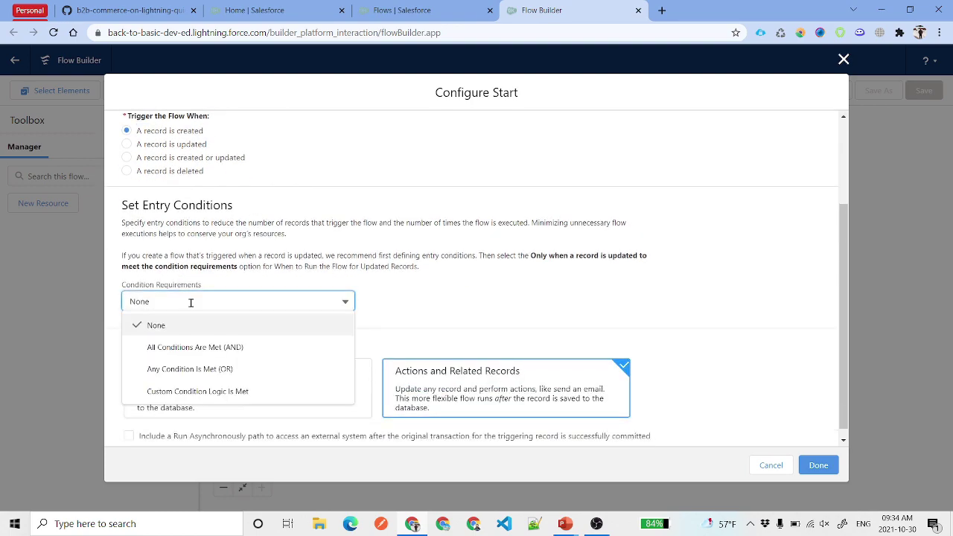
left_click(176, 374)
left_click(305, 335)
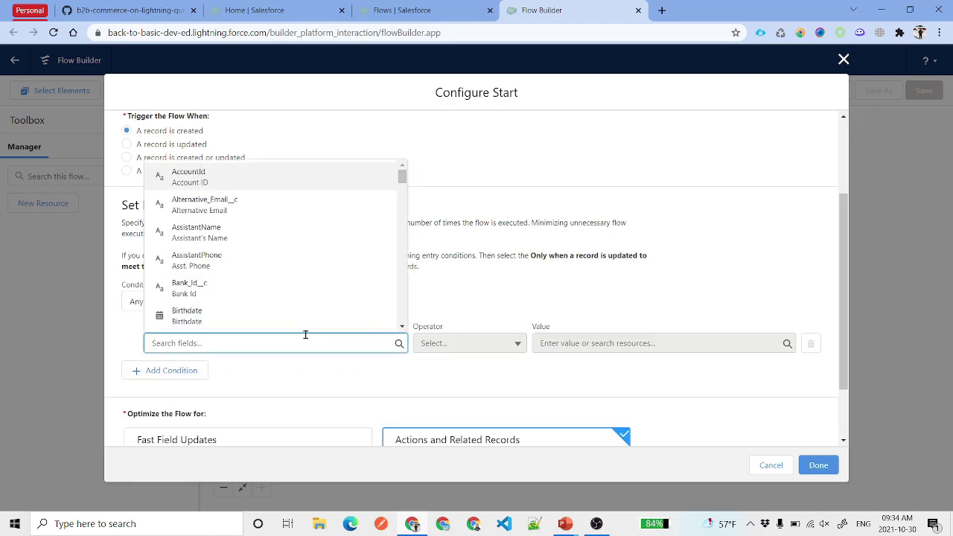
type("Email")
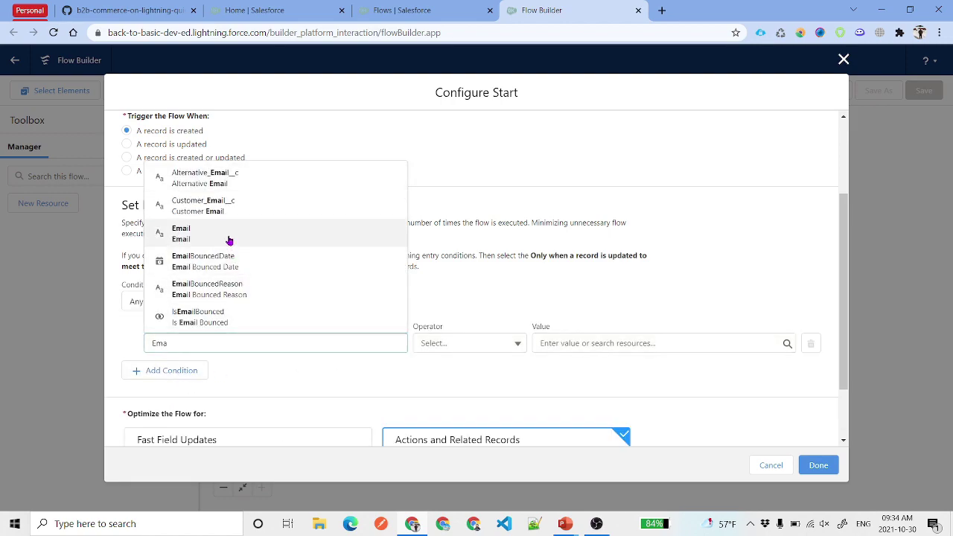
left_click(227, 240)
left_click(188, 373)
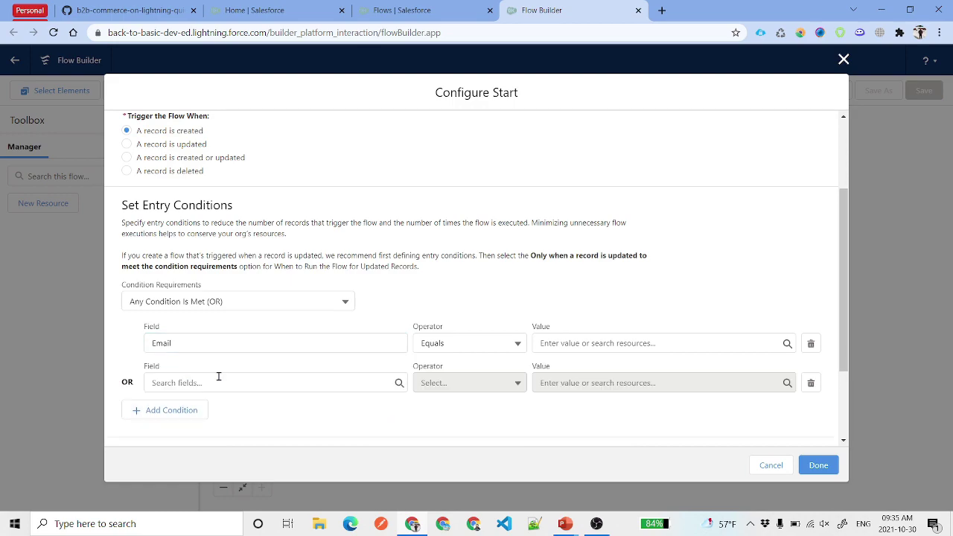
type("Phon")
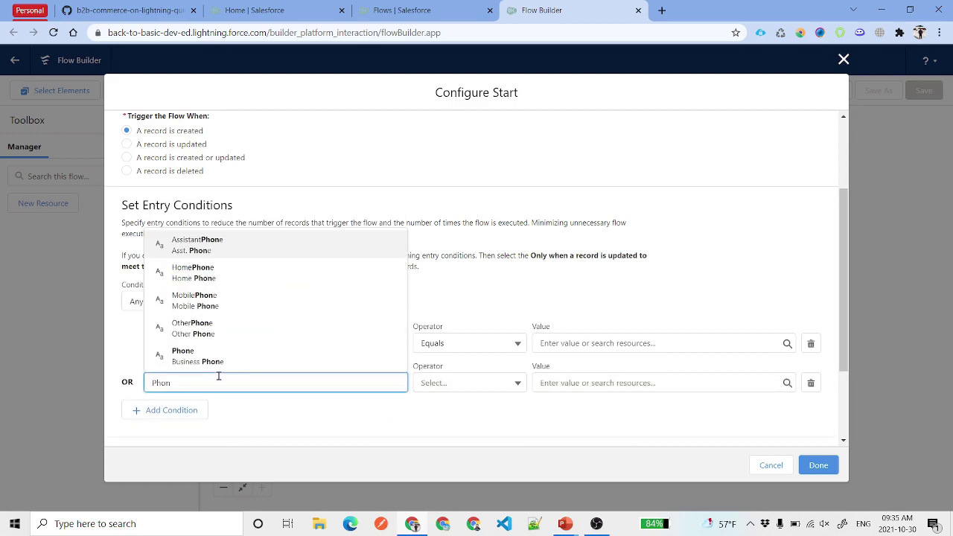
left_click(186, 356)
scroll(606, 315, "down", 2)
- Make both the Email and Phone conditions equal $GlobalConstant.EmptyString
left_click(610, 225)
type("nu")
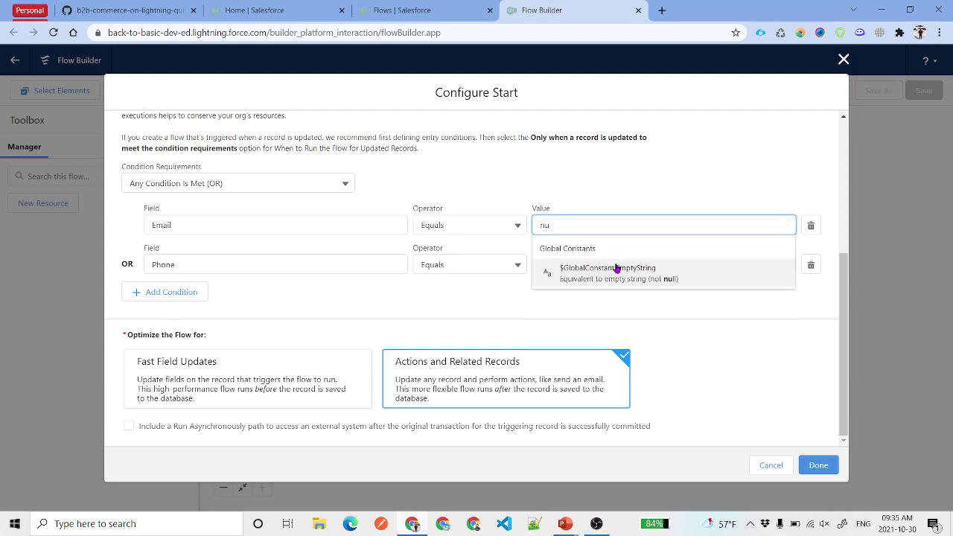
left_click(615, 270)
left_click(601, 264)
type("nu")
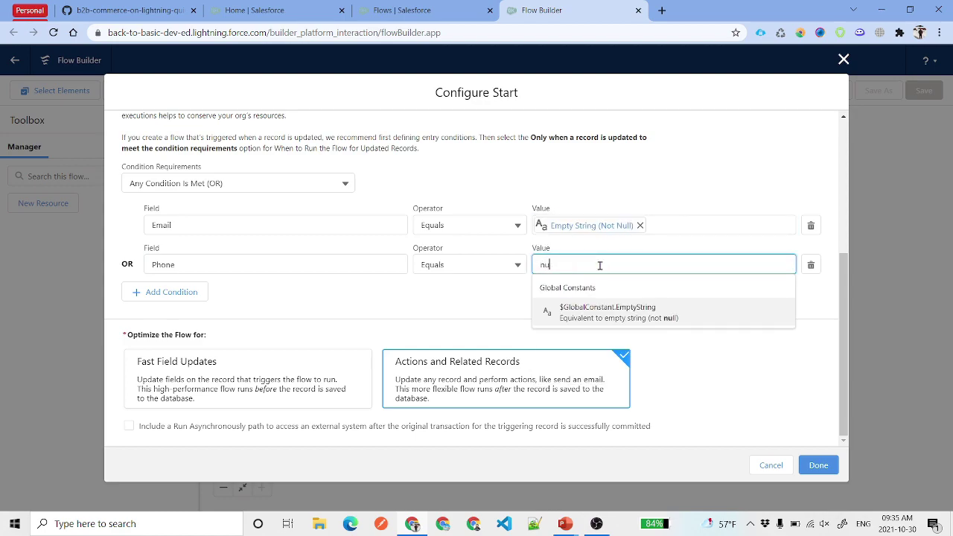
left_click(625, 313)
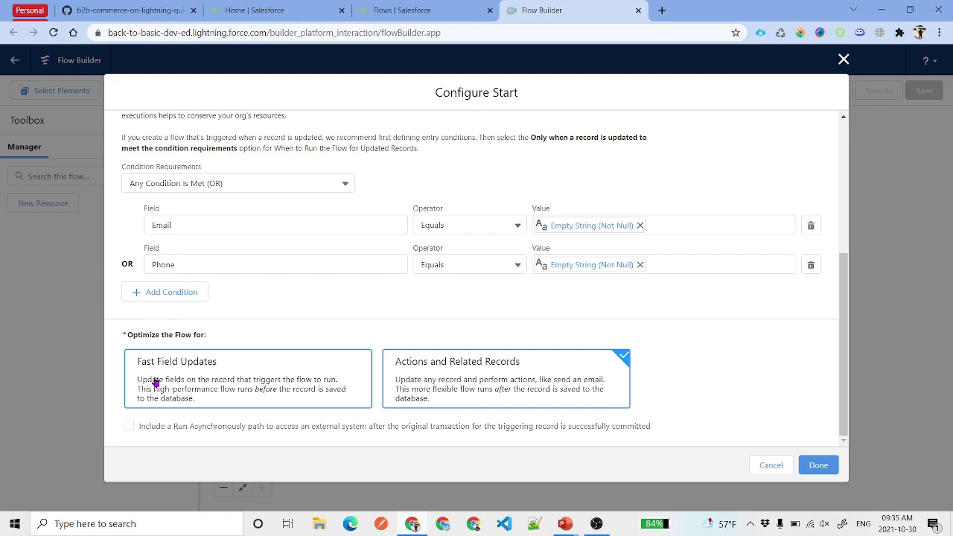
- Optimize the flow for Fast Field Updates and close Configure Start
left_click(156, 383)
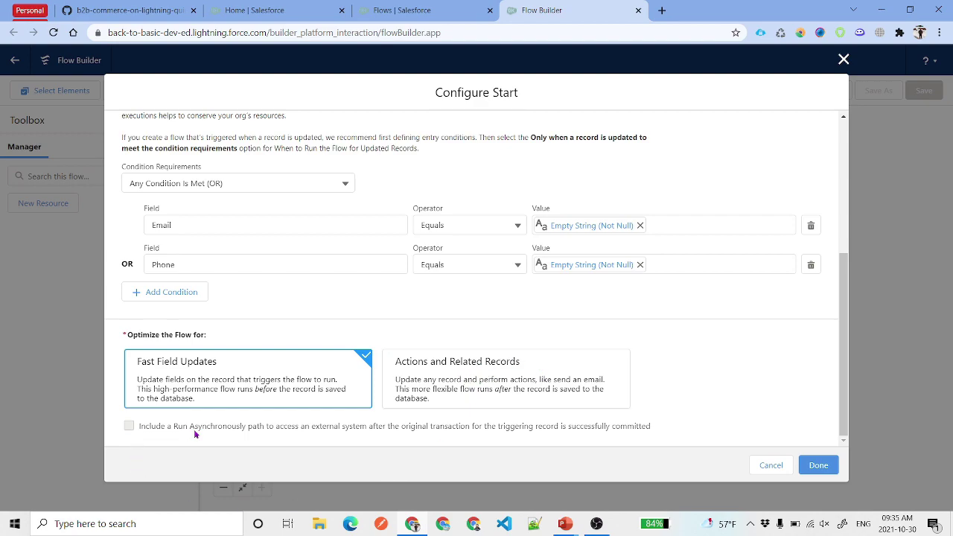
left_click(812, 475)
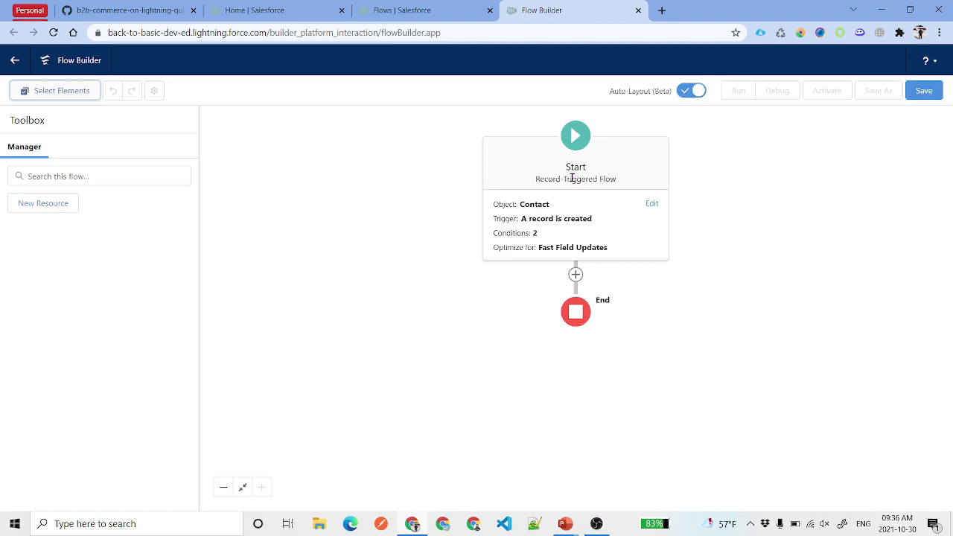
- Add a Decision after Start labelled 'Check if Email is Blank' with outcome 'Email is Blank?'
left_click(576, 274)
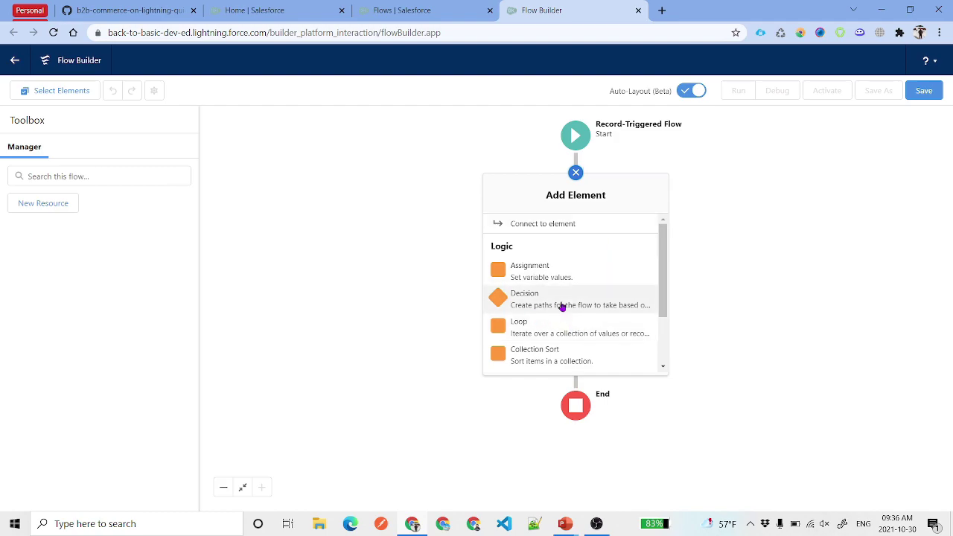
left_click(562, 306)
type("check in")
key("BackSpace")
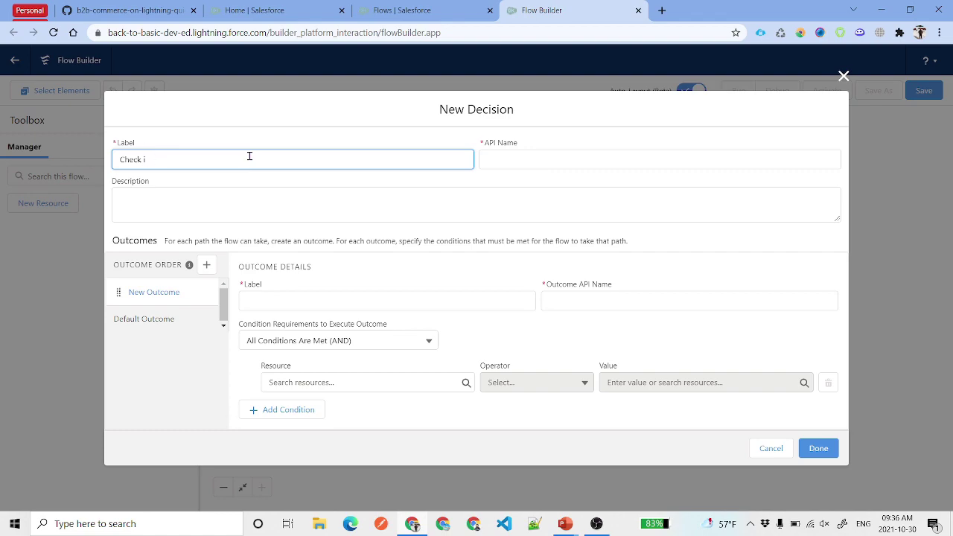
type("f Email is Blank")
left_click(299, 299)
type("Email is Blank?")
left_click(324, 324)
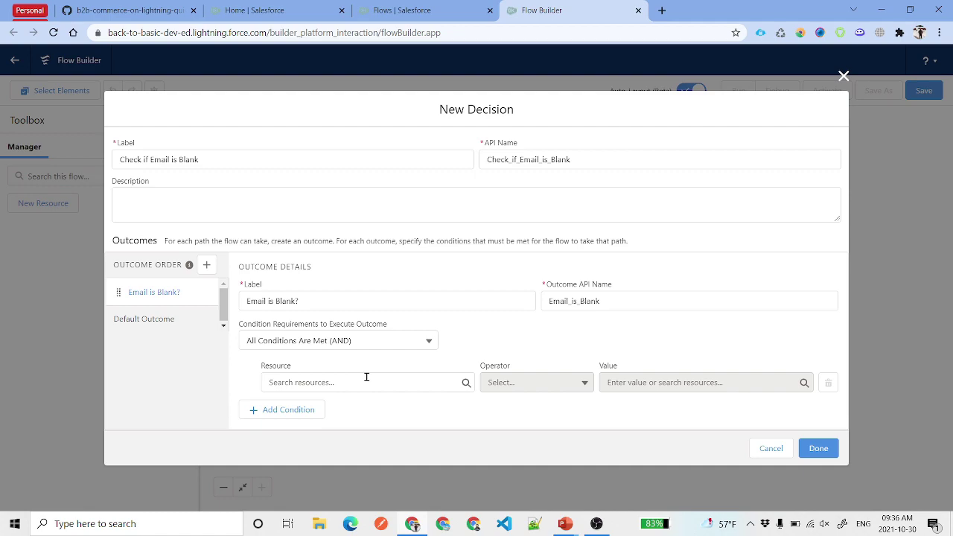
- Set the outcome condition to {!$Record.Email} Equals EmptyString
left_click(367, 378)
type("Rec")
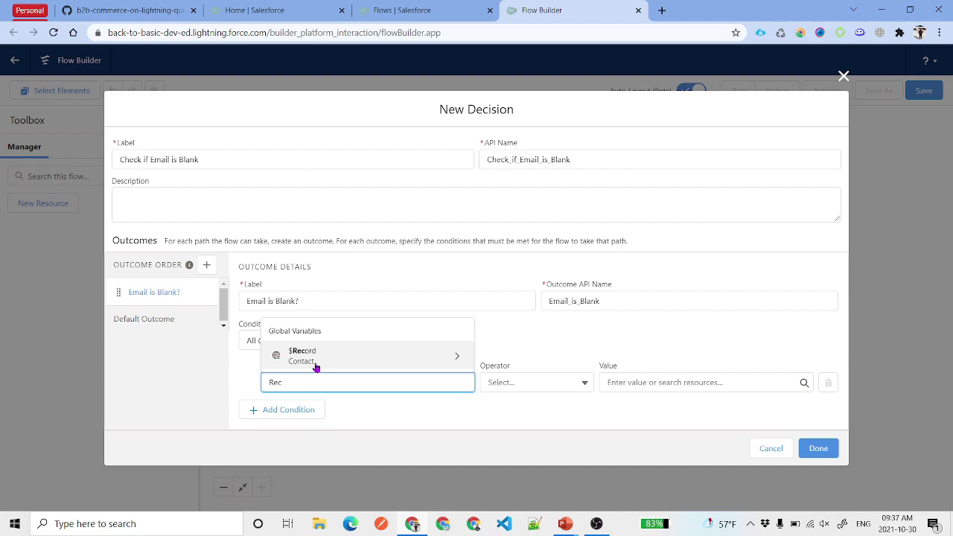
left_click(315, 357)
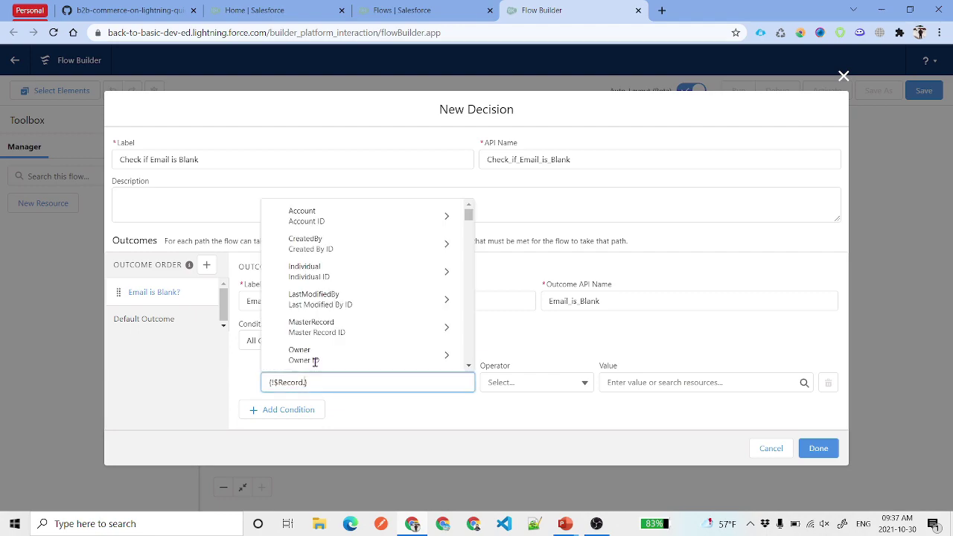
type("Ema")
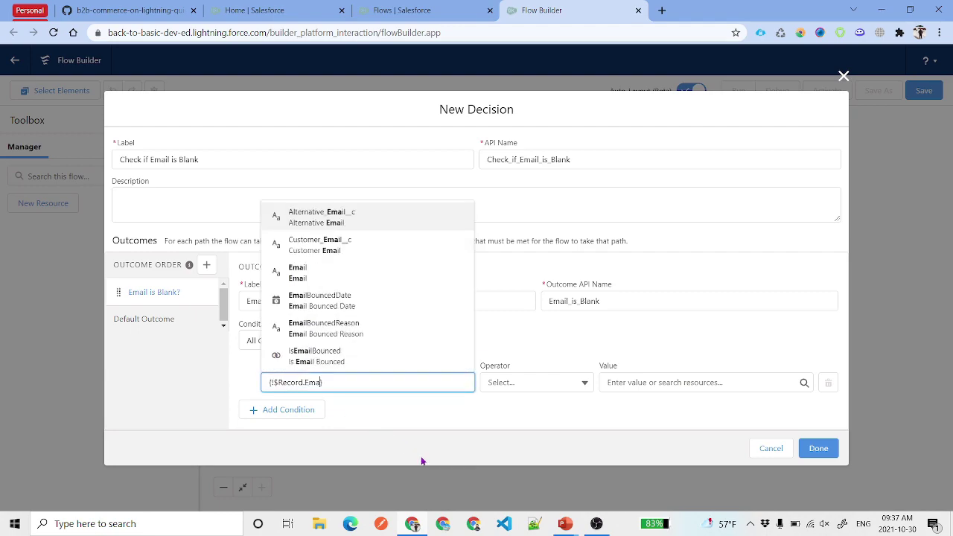
left_click(309, 277)
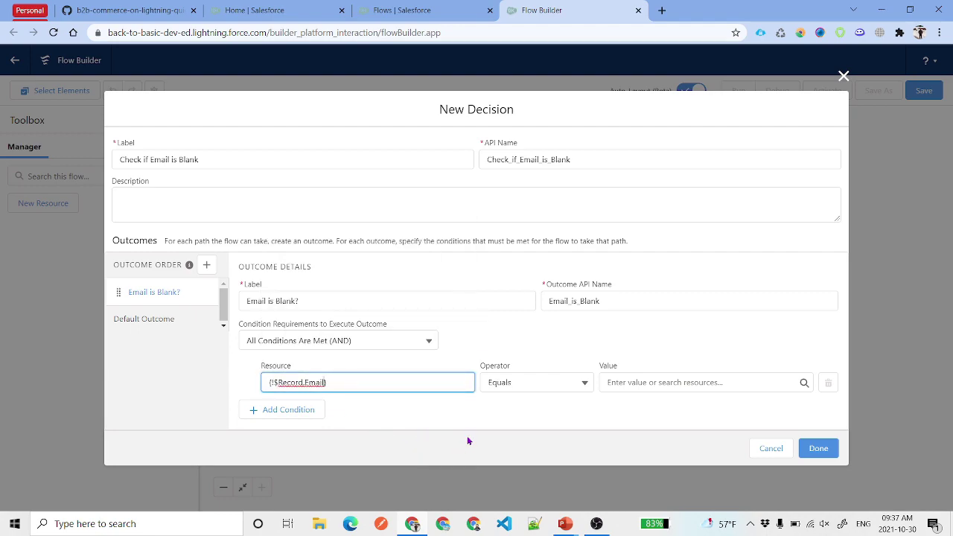
left_click(641, 384)
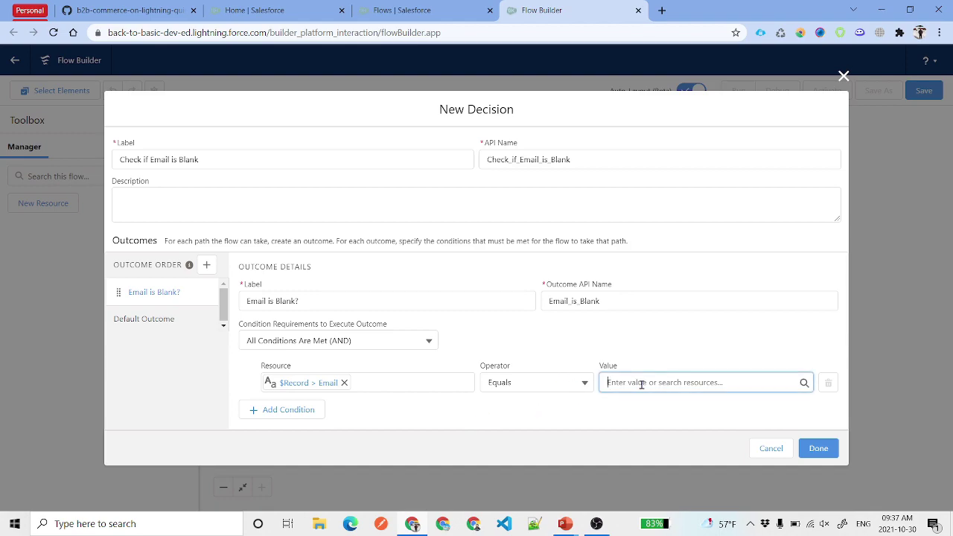
type("em")
left_click(662, 364)
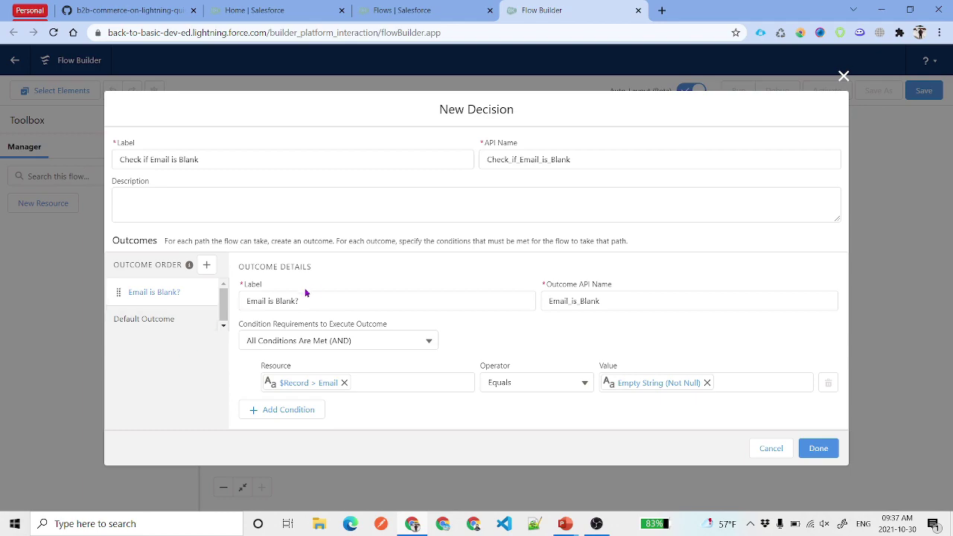
- Rename the Default Outcome to 'Email is Not Blank?' and save the decision
left_click_drag(325, 294, 250, 328)
key("ctrl+c")
left_click(170, 322)
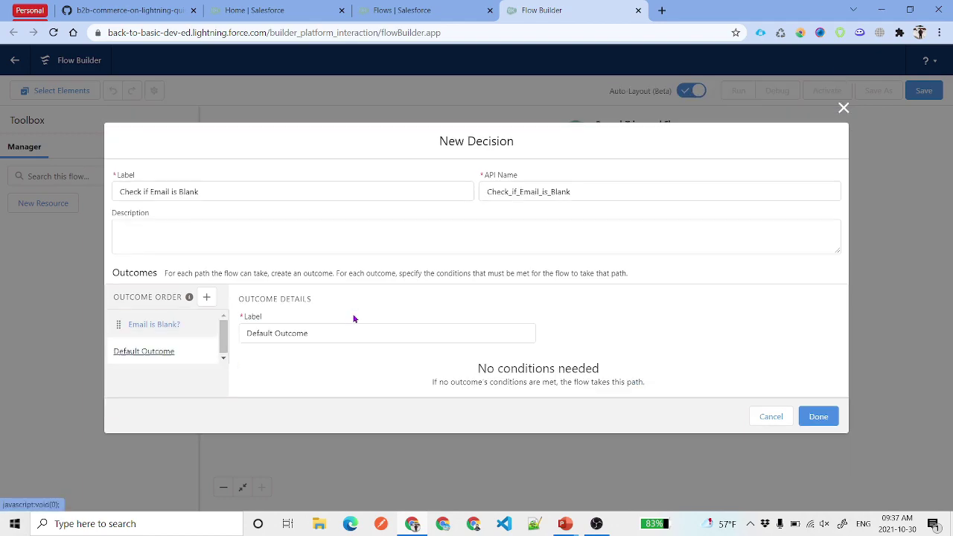
triple_click(351, 327)
key("ctrl+v")
left_click(276, 332)
type("Not")
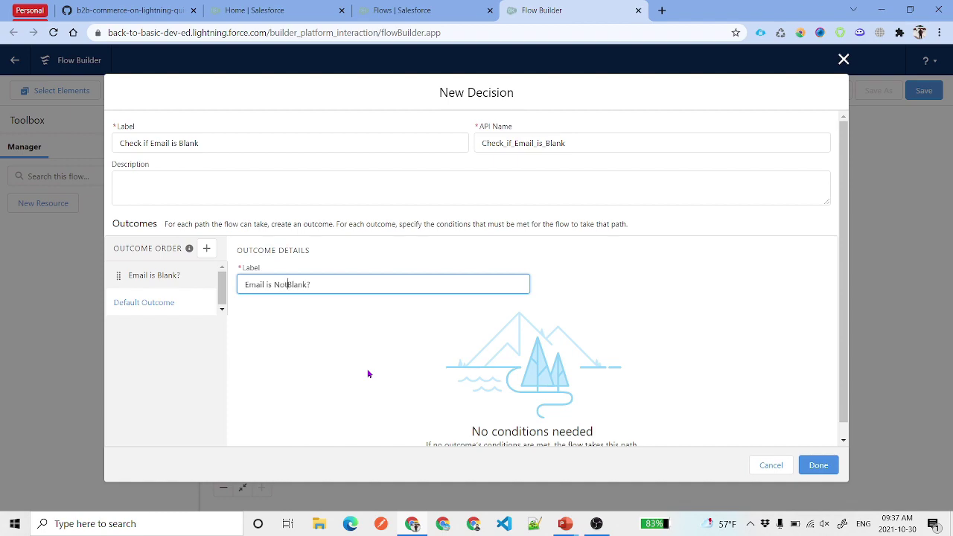
left_click(818, 464)
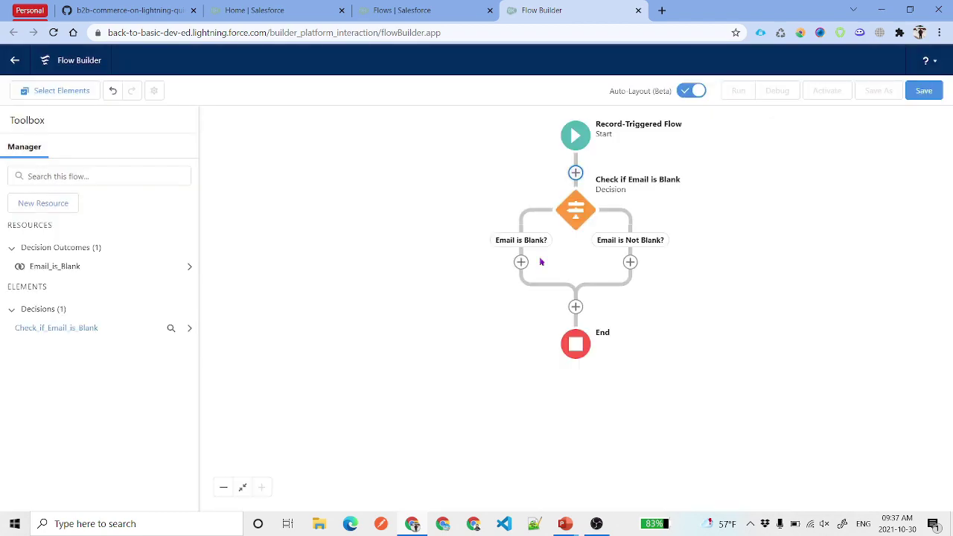
- Add a Decision 'Check if Phone is Null?' with first outcome 'Phone is blank?'
left_click(577, 309)
left_click(564, 434)
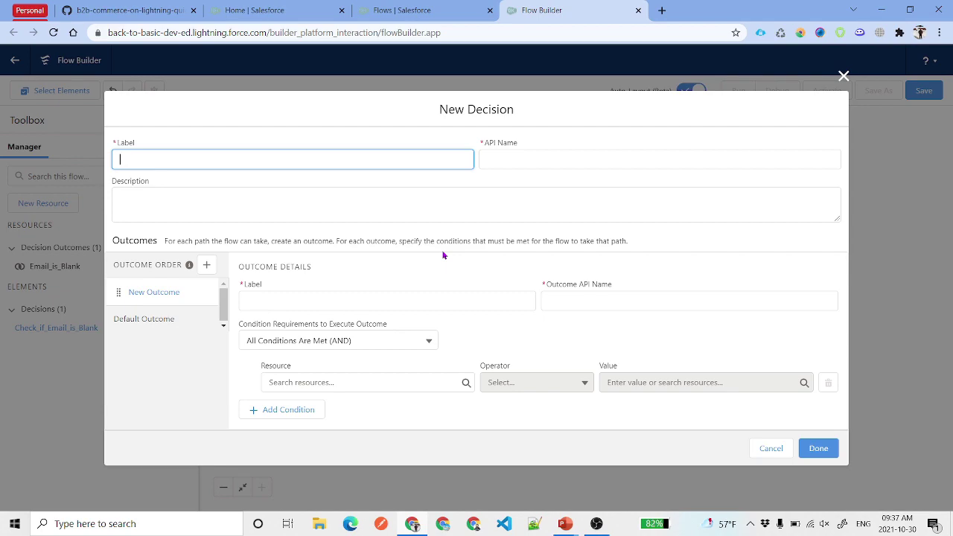
type("Check if Phone is Null?")
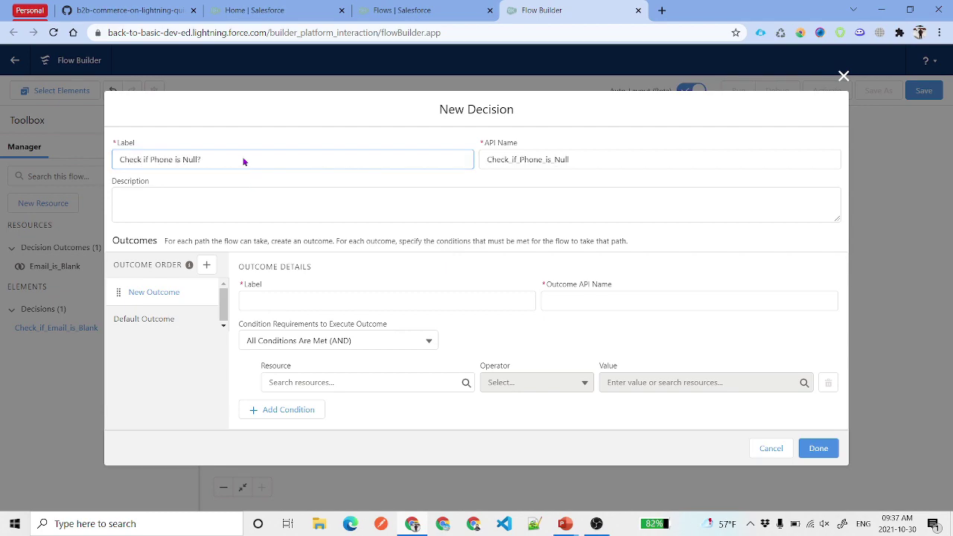
left_click_drag(245, 162, 123, 152)
left_click(325, 300)
type("P")
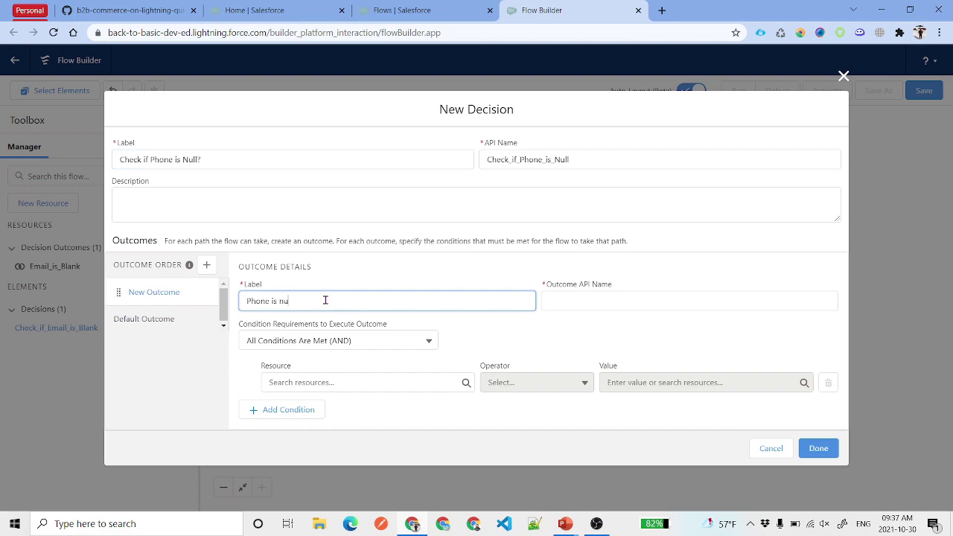
type("hone is")
type("blank?")
- Set the outcome condition to the record's Business Phone Equals EmptyString
left_click(437, 382)
type("{!$Record.Phon")
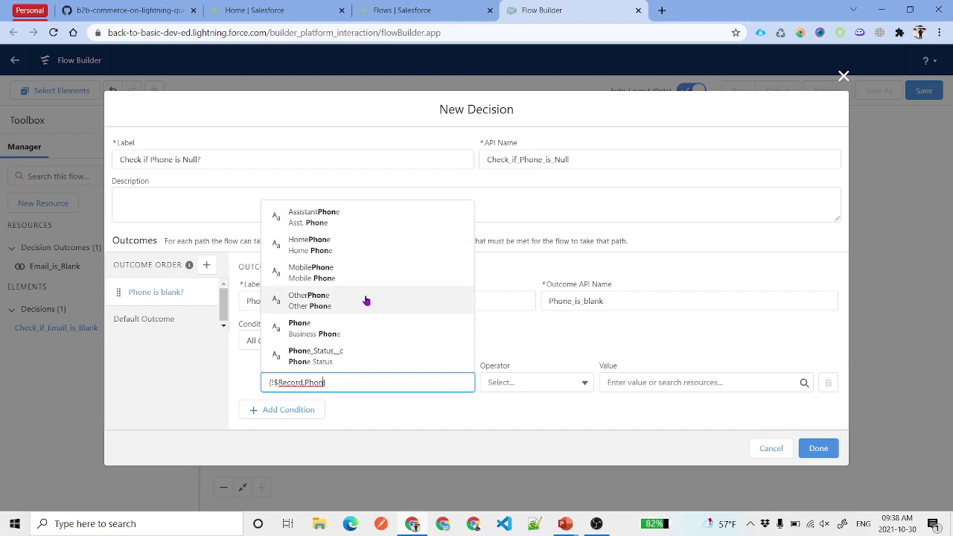
left_click(339, 333)
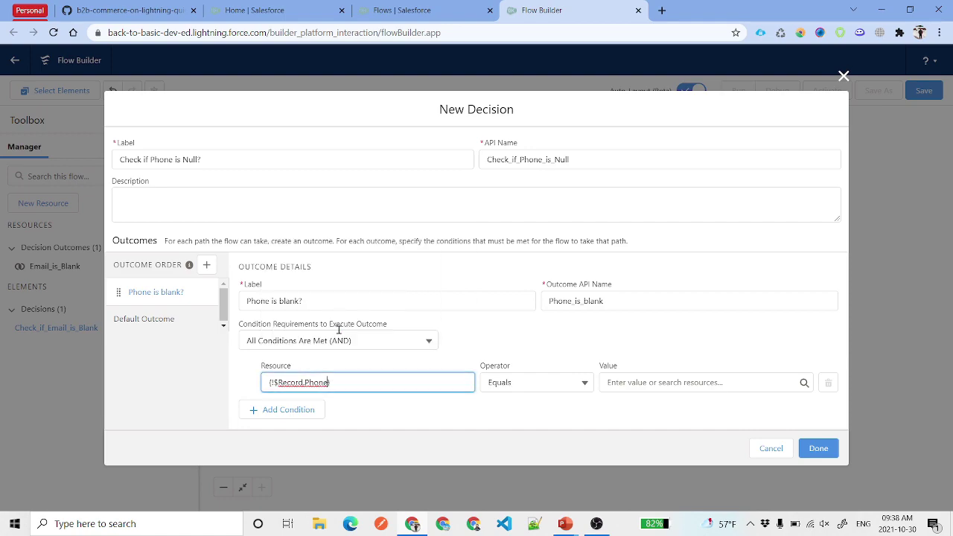
left_click(672, 385)
type("em")
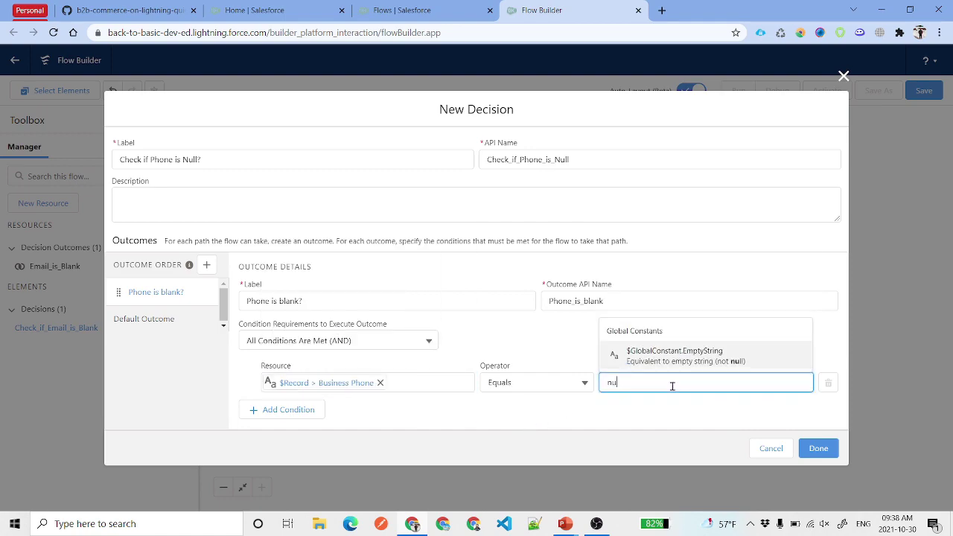
left_click(674, 350)
- Rename the Default Outcome to 'Phone is not blank?' and confirm the decision
left_click(149, 317)
double_click(357, 288)
triple_click(357, 288)
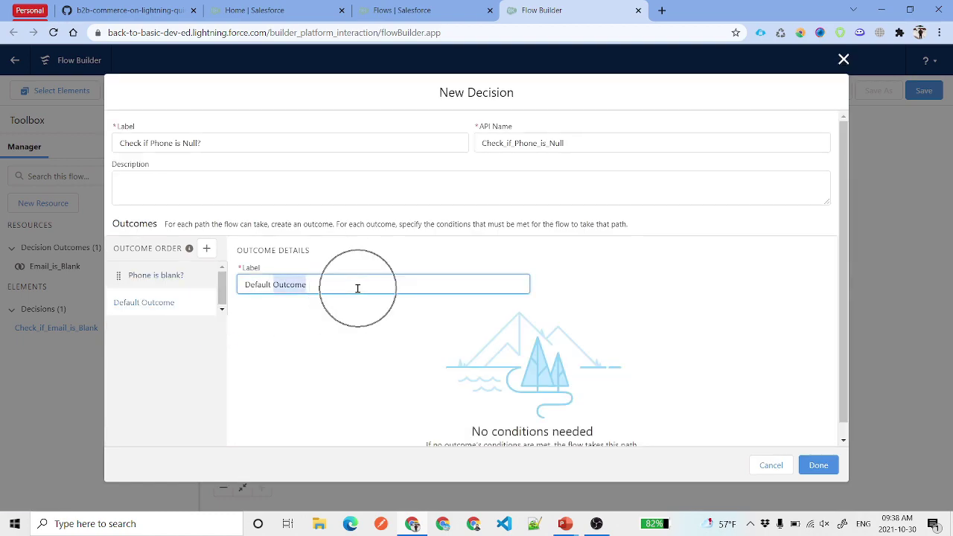
type("Phone is blank?")
key("Return")
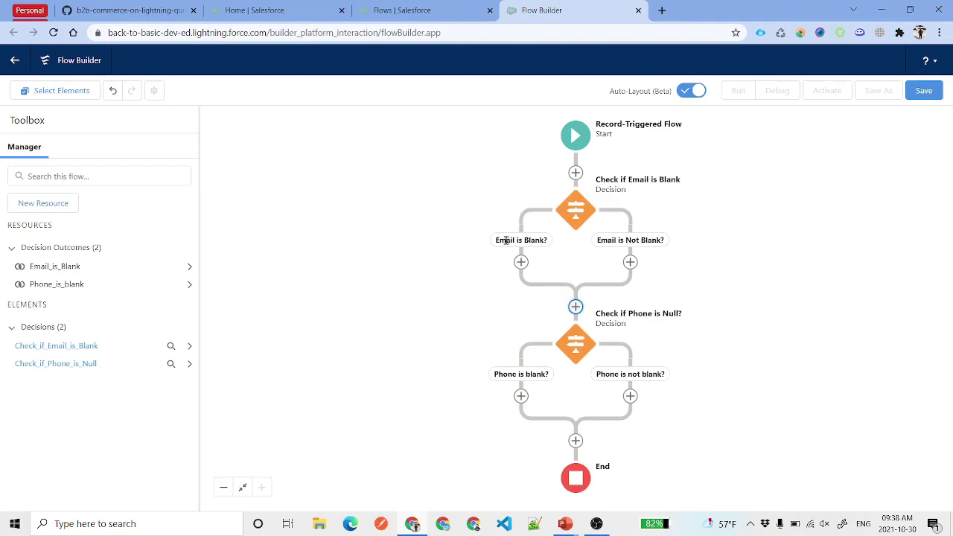
- Add an 'Assign Email' assignment on the Email is Blank? branch setting $Record.Email to an email address
left_click(522, 265)
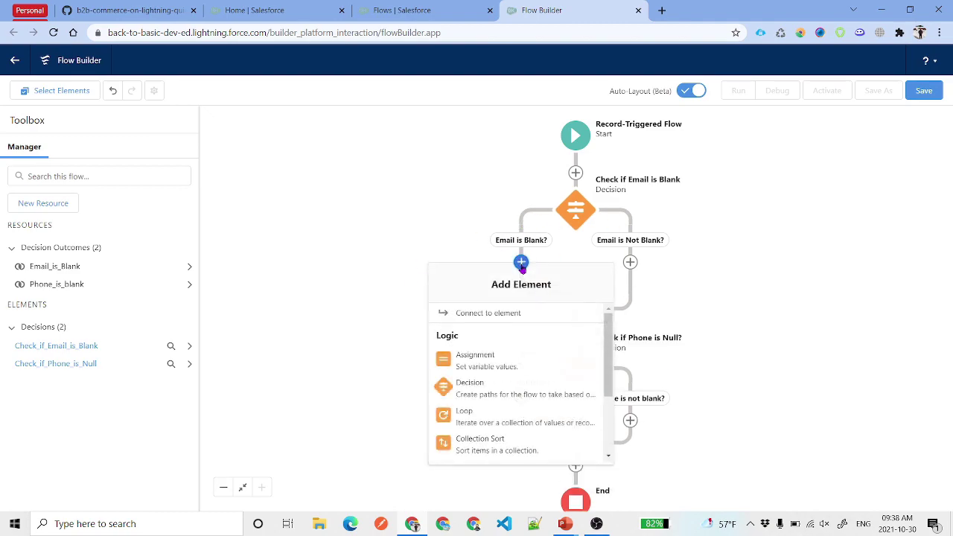
left_click(500, 368)
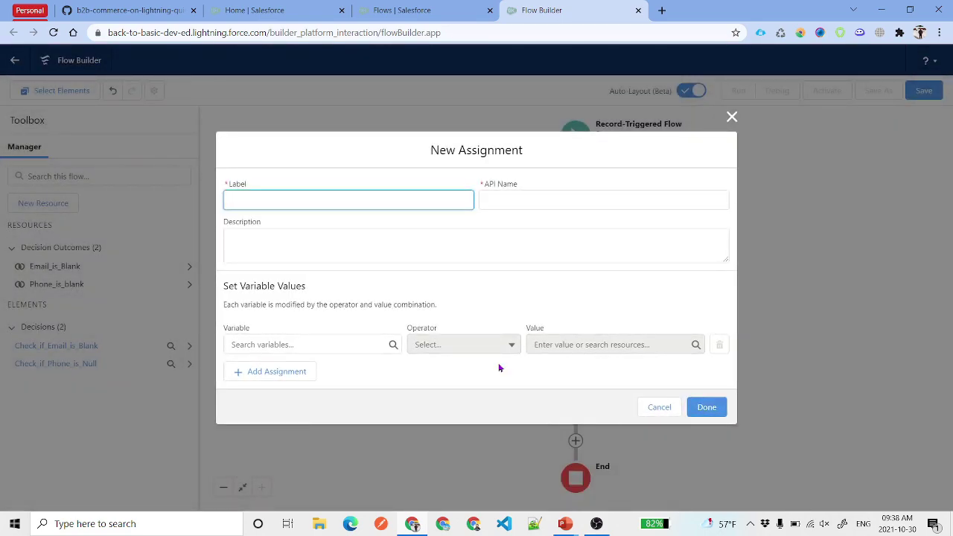
type("Assign Email")
left_click(350, 347)
type("Rec")
left_click(298, 395)
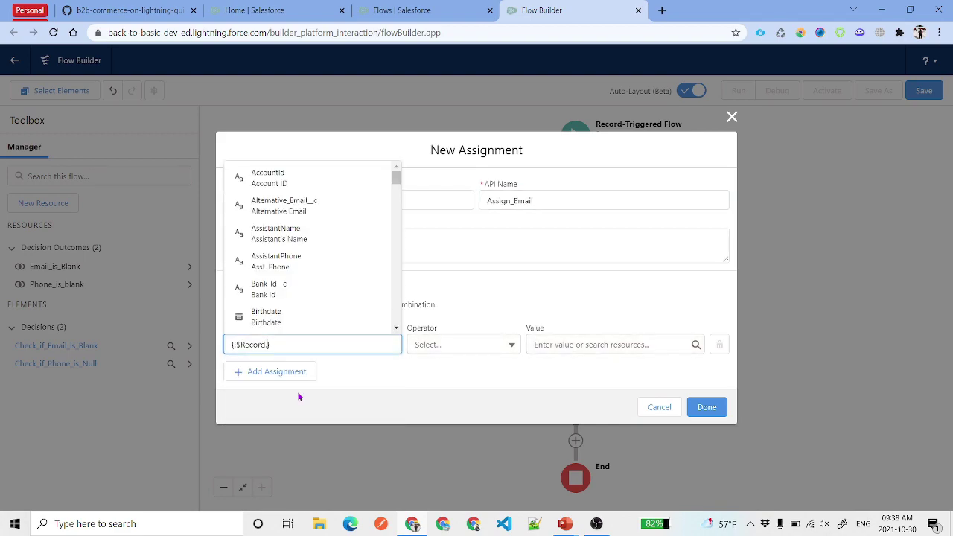
type("Ema")
left_click(286, 243)
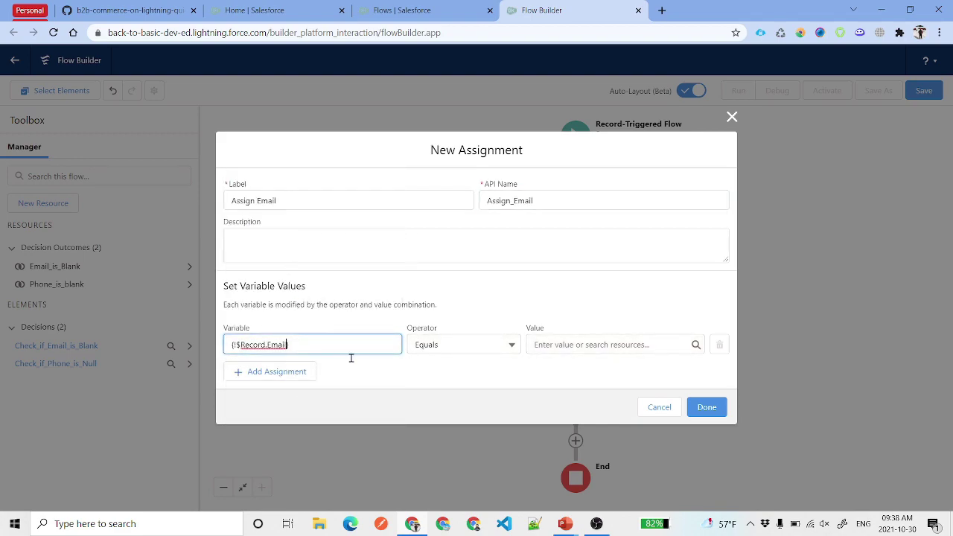
left_click(562, 352)
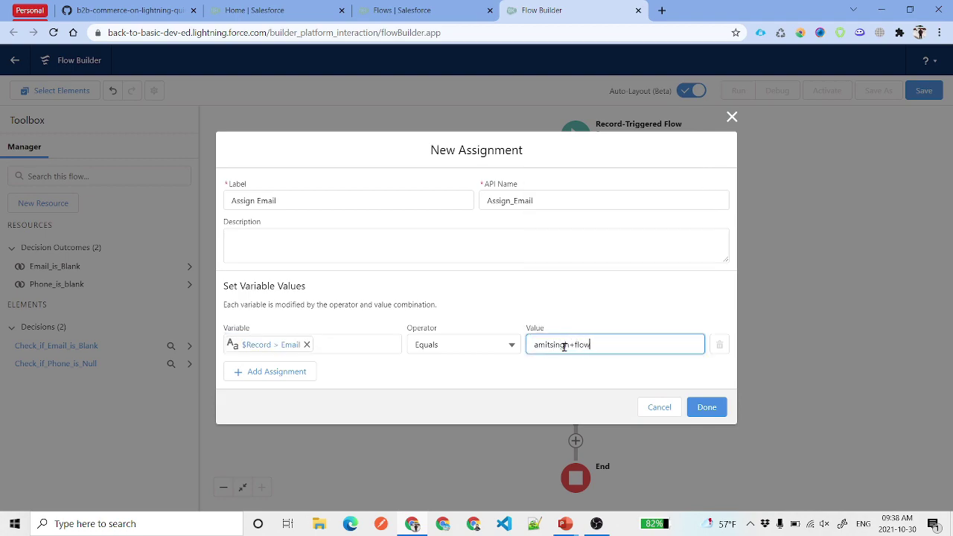
left_click(706, 408)
scroll(517, 353, "down", 3)
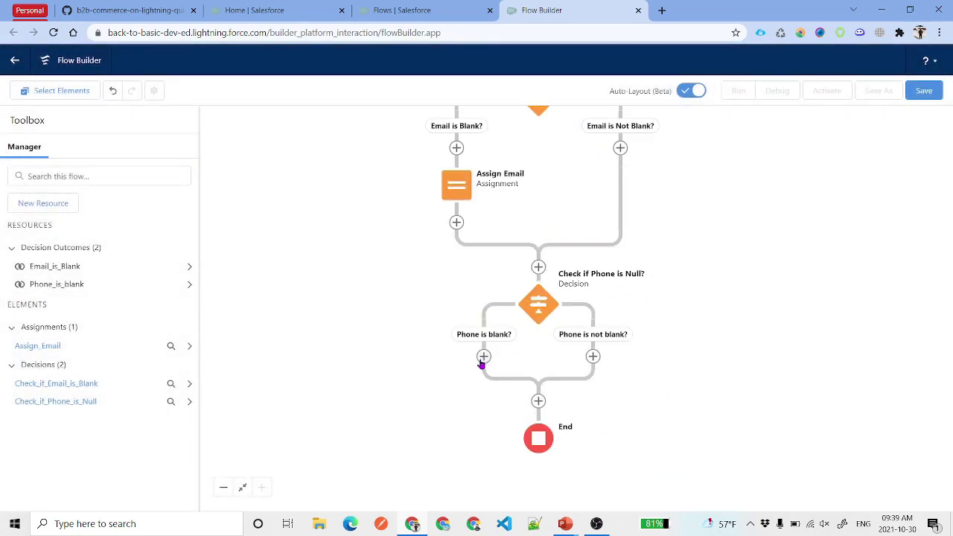
- Add an 'Assign the Phone Value' assignment on the Phone is blank? branch filling Business Phone
left_click(484, 357)
left_click(462, 453)
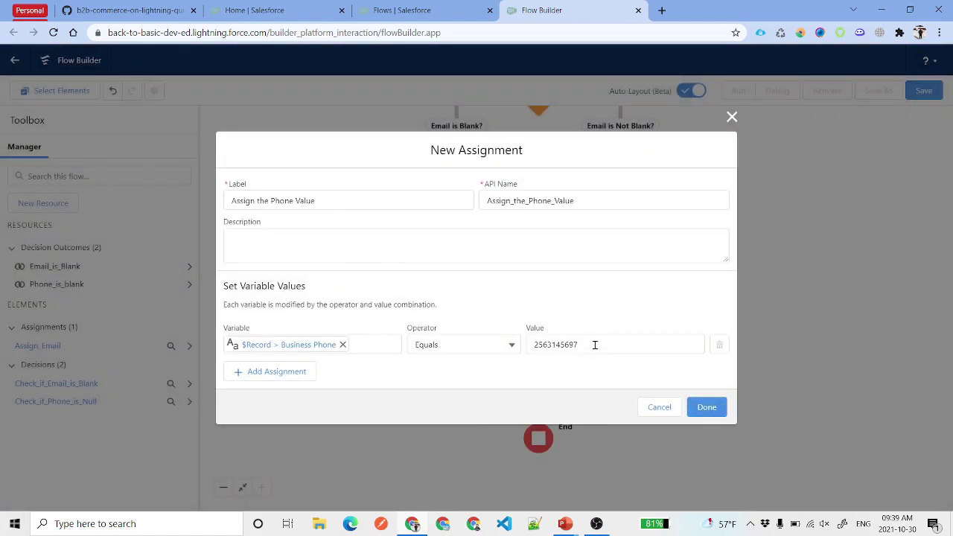
left_click(595, 345)
left_click(584, 301)
left_click(707, 408)
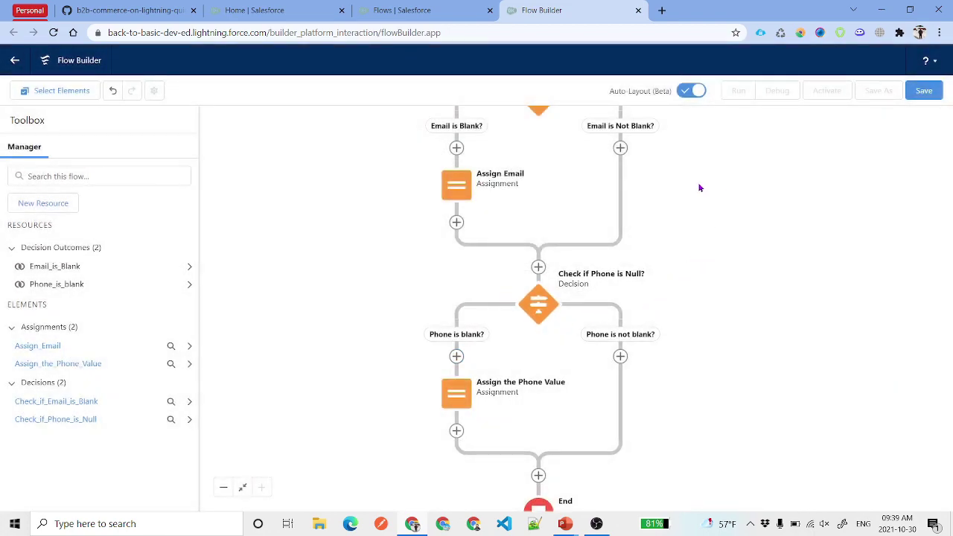
scroll(700, 187, "up", 3)
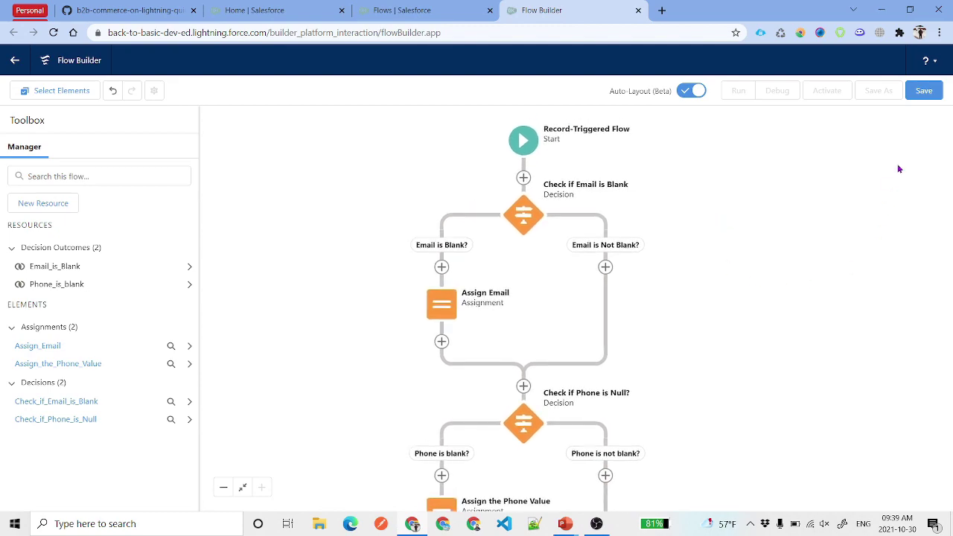
- Save the flow labelled 'Update the Contact Email and Phone', then start Debug
left_click(923, 90)
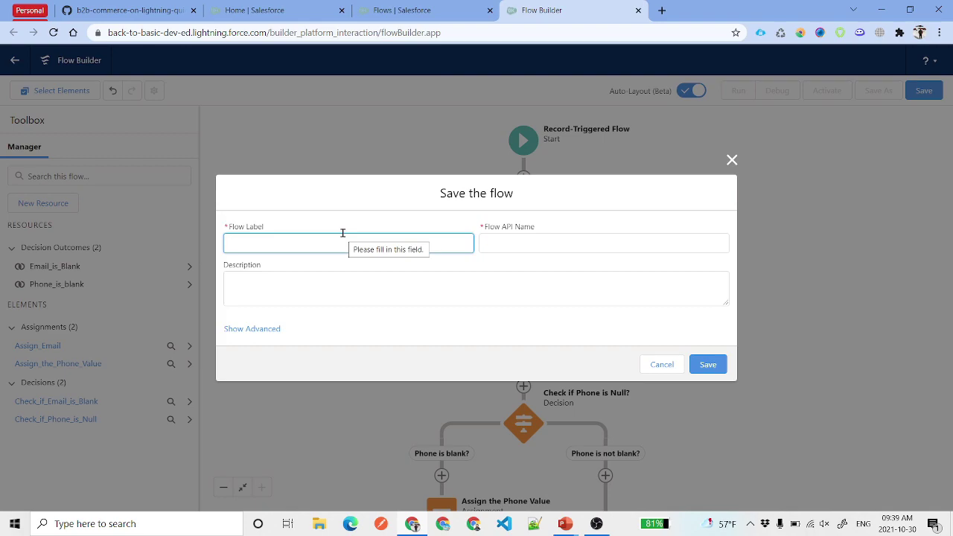
type("Update")
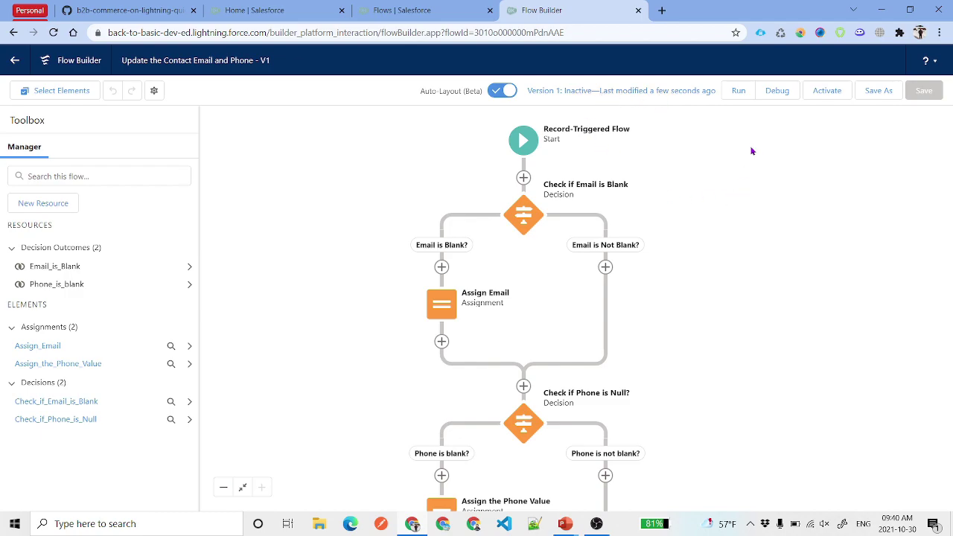
left_click(775, 91)
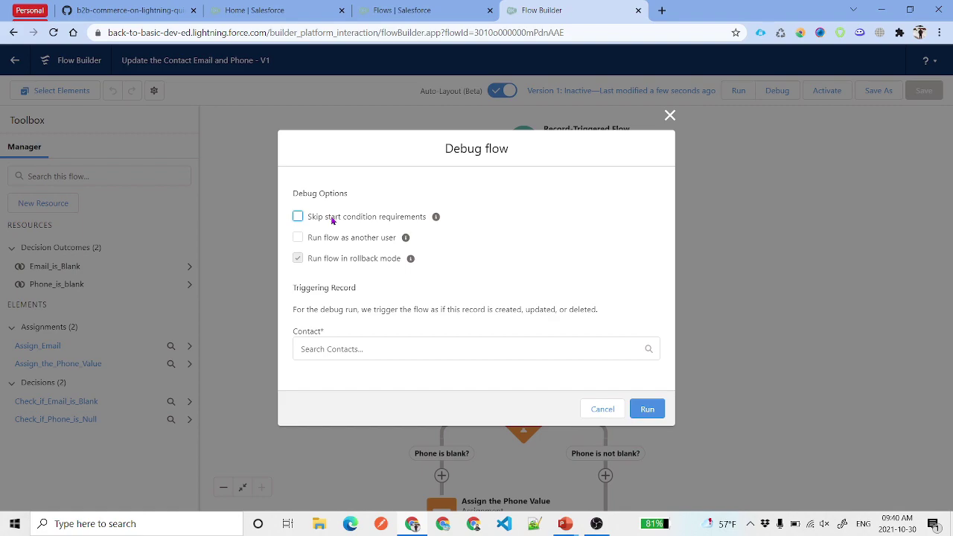
- Run the debug against a selected Contact with start condition requirements skipped
left_click(370, 220)
left_click(402, 348)
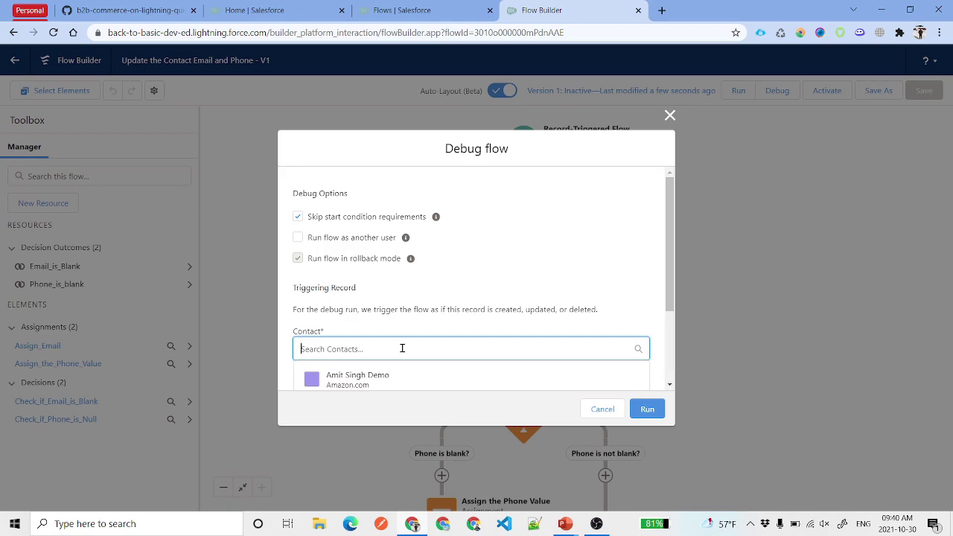
scroll(402, 349, "down", 3)
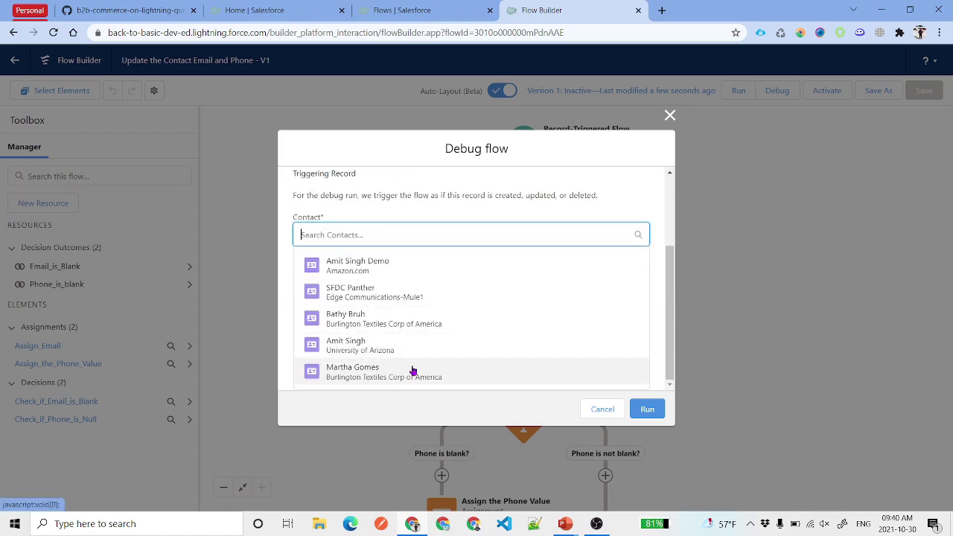
left_click(392, 378)
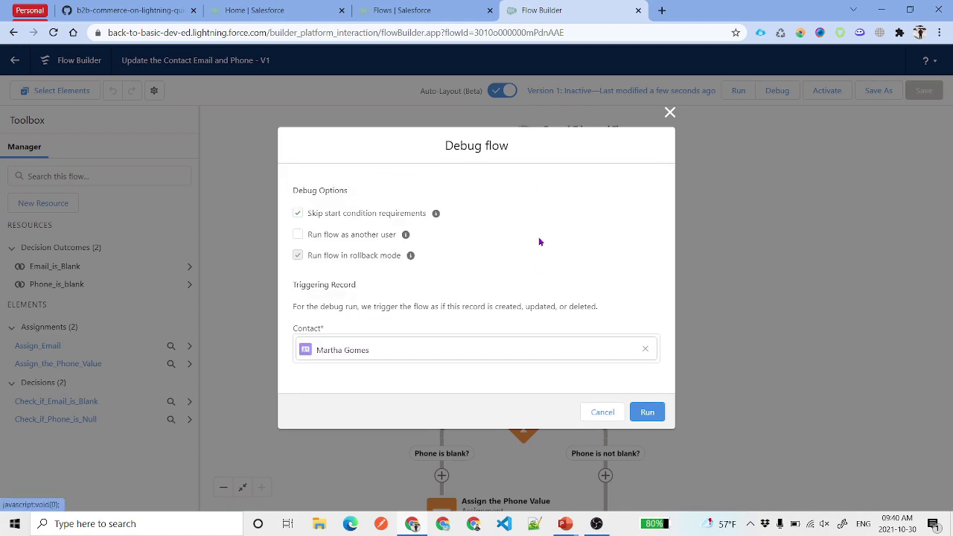
left_click(648, 414)
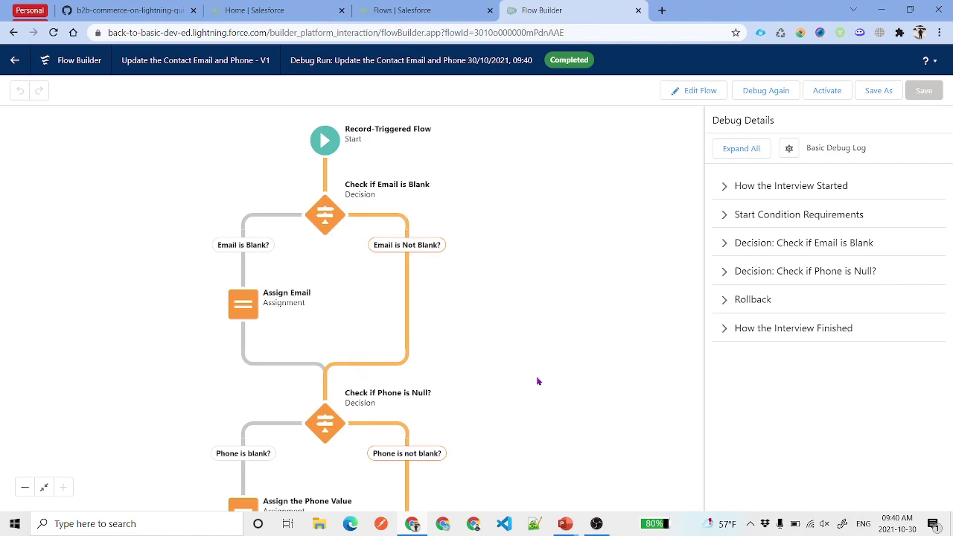
left_click_drag(543, 382, 534, 361)
scroll(474, 186, "up", 1)
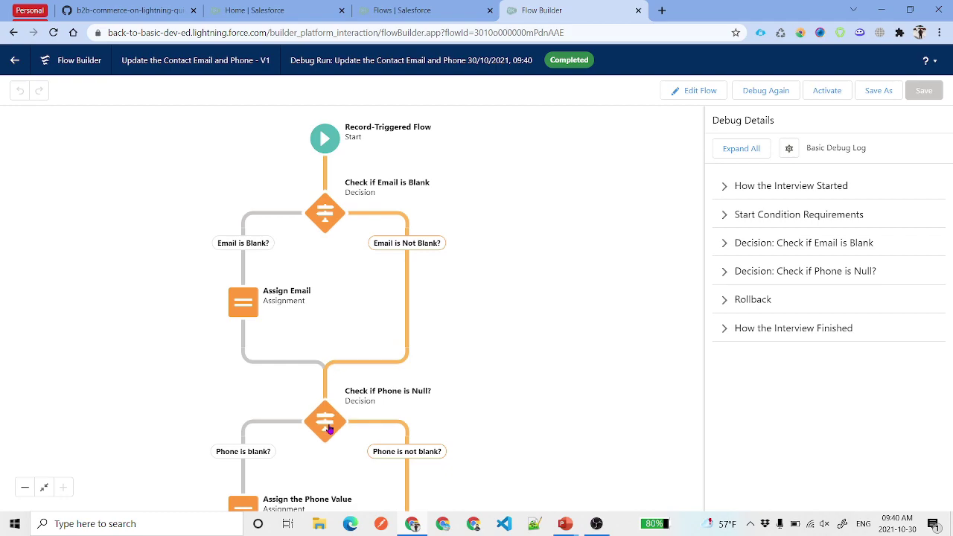
left_click_drag(545, 430, 560, 272)
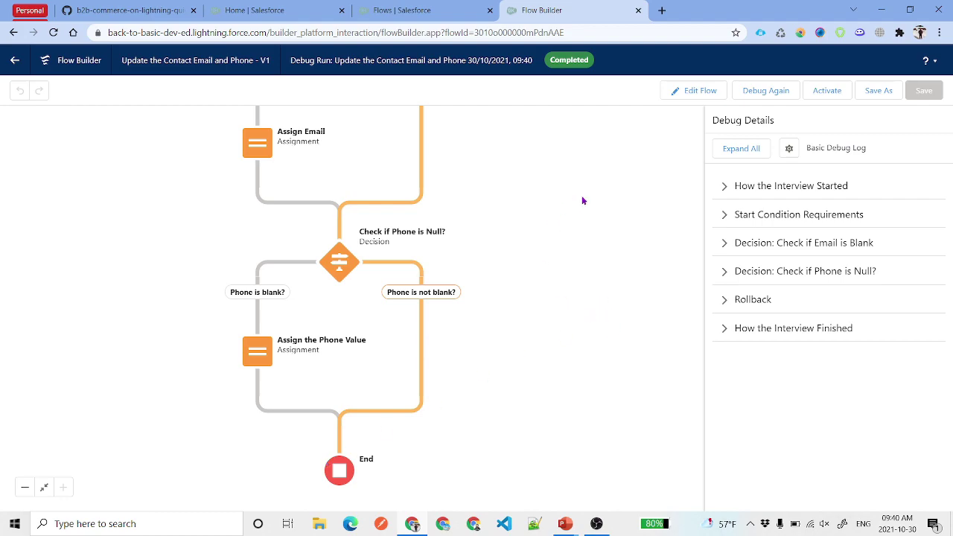
left_click_drag(566, 162, 592, 274)
left_click_drag(520, 161, 510, 223)
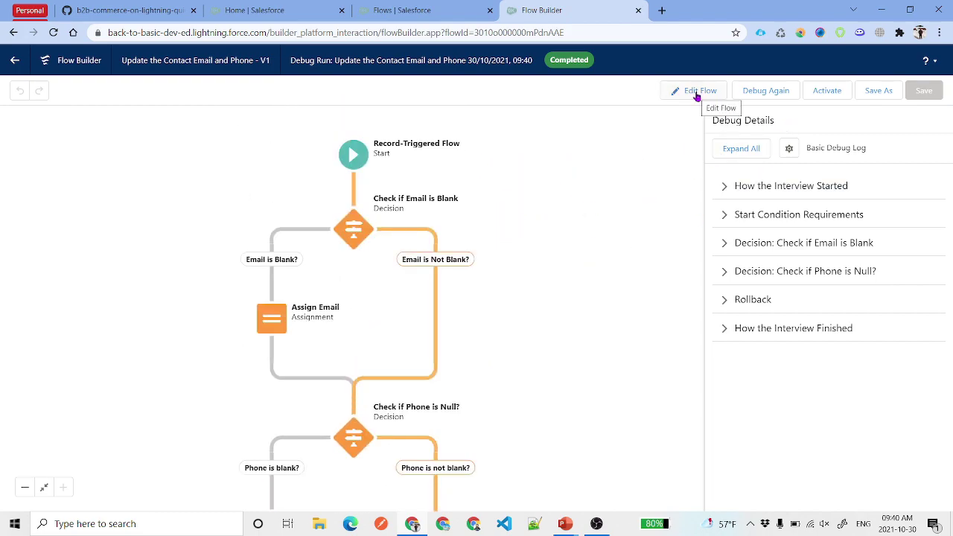
left_click(827, 92)
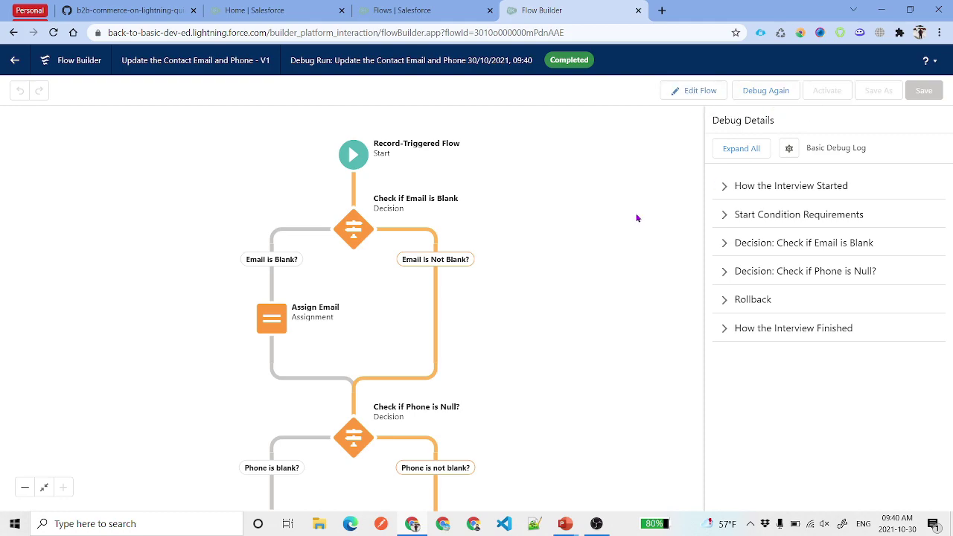
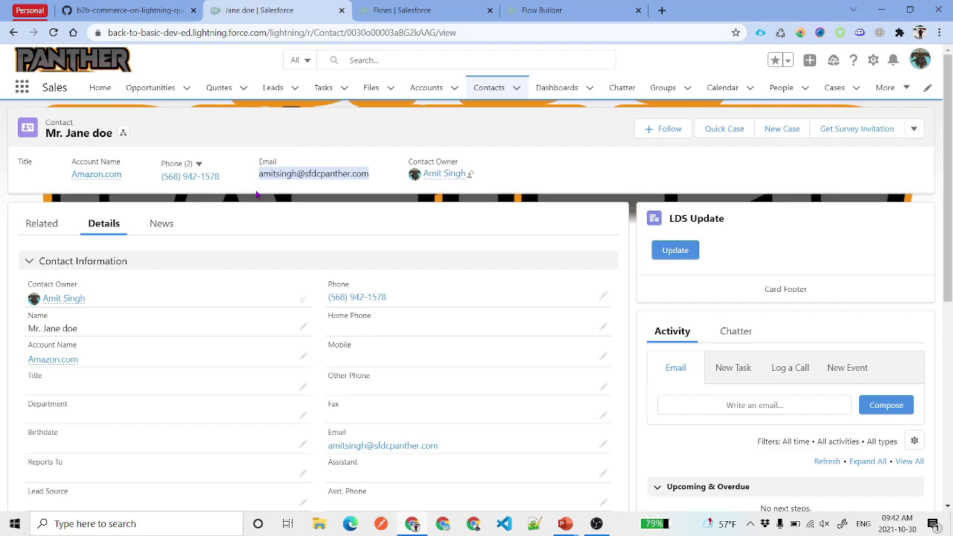
- Clear the text selection on the Amazon.com-linked contact's email field
left_click(256, 194)
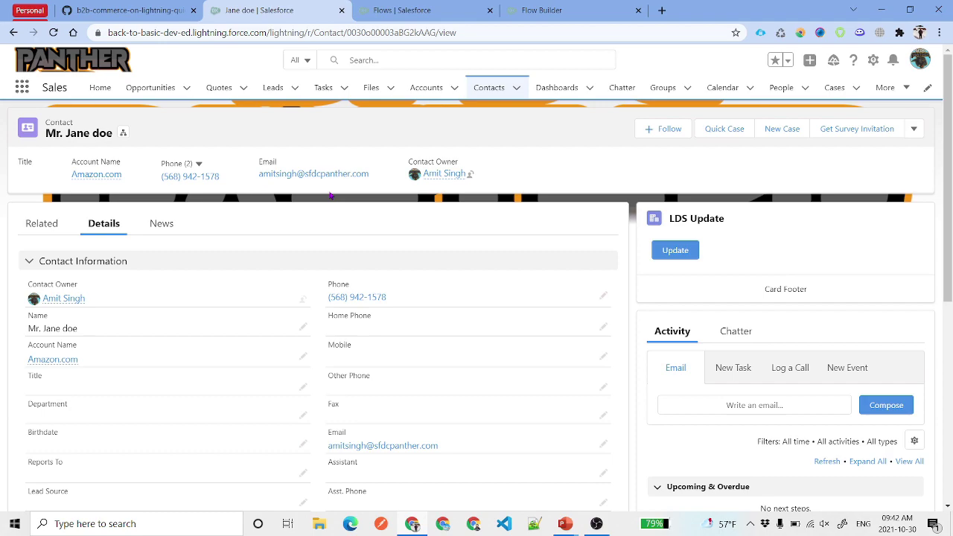
- Check the first flow's actions in the Flows list, then close it to return to the contact
left_click(402, 9)
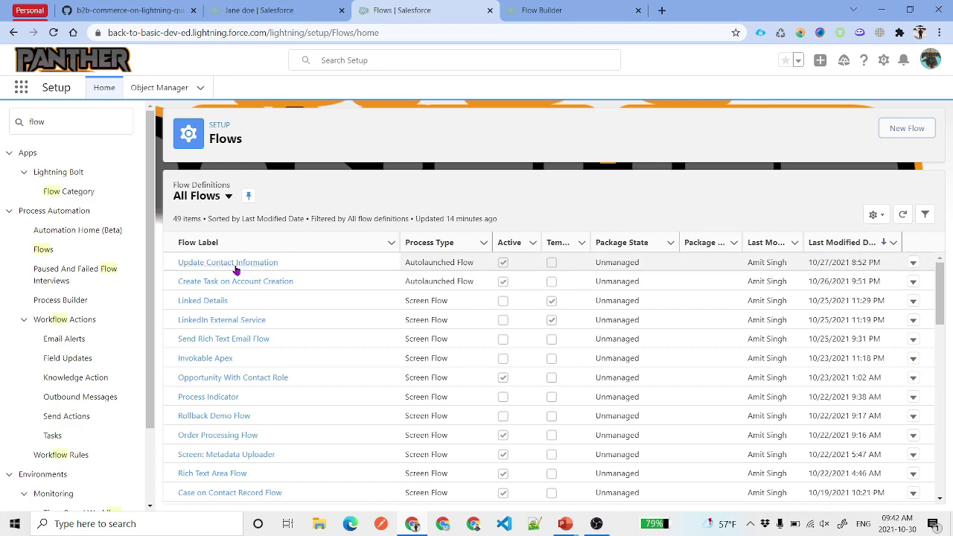
left_click(915, 264)
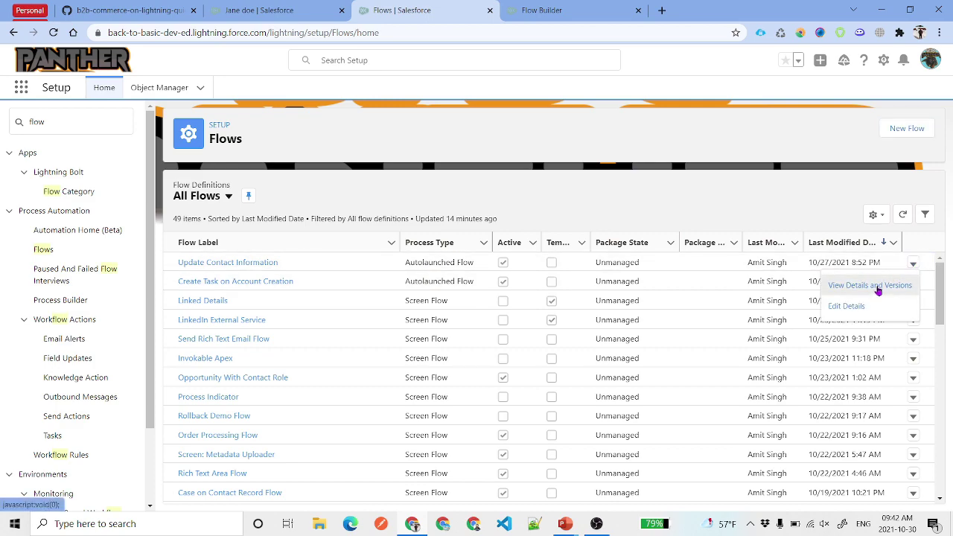
key("ctrl+w")
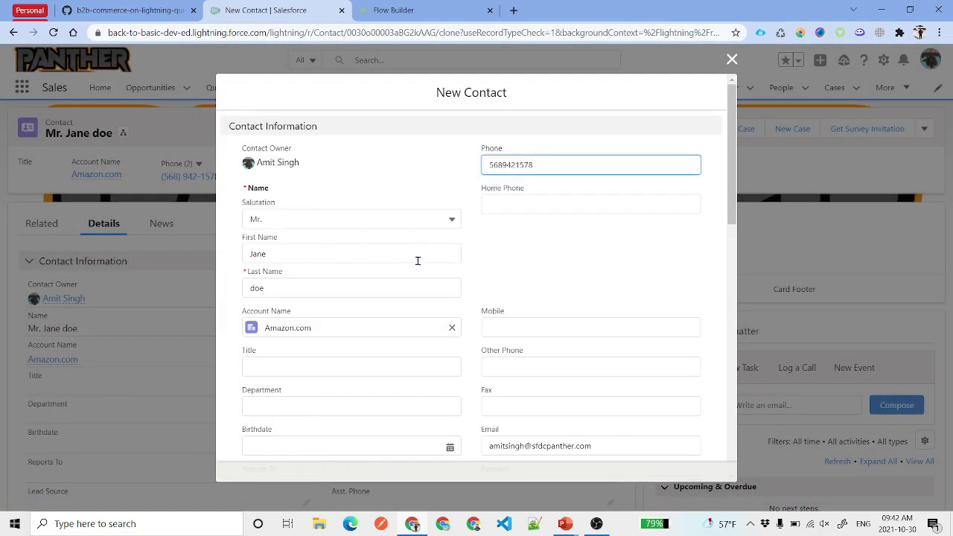
- Append 'Jr.' to the clone's last name, clear its phone and email, and save it
left_click(327, 286)
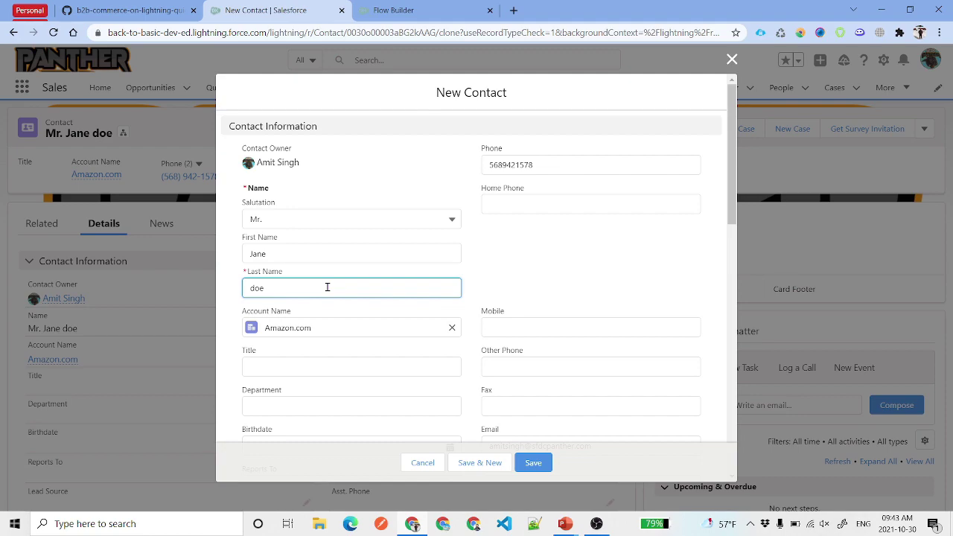
type("Jr.")
double_click(564, 160)
key("BackSpace")
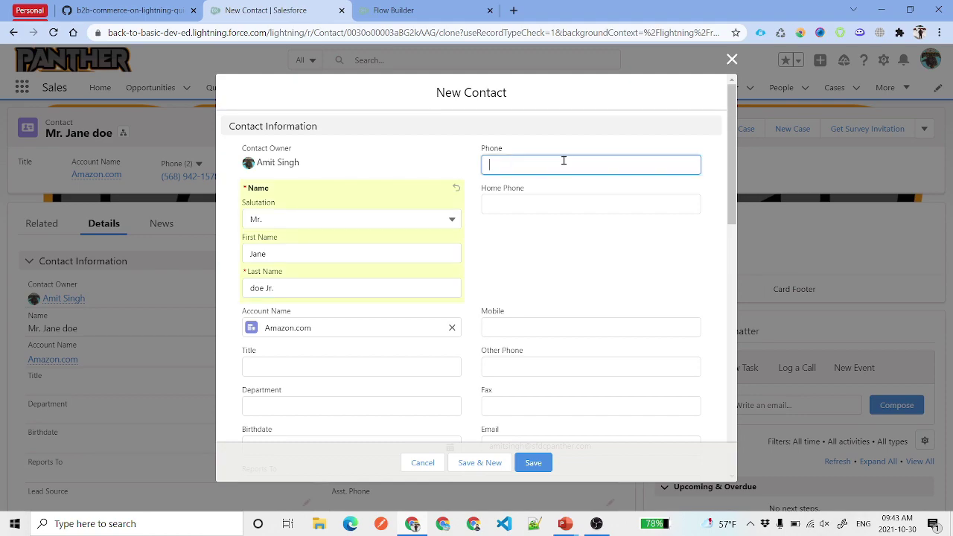
scroll(493, 332, "down", 10)
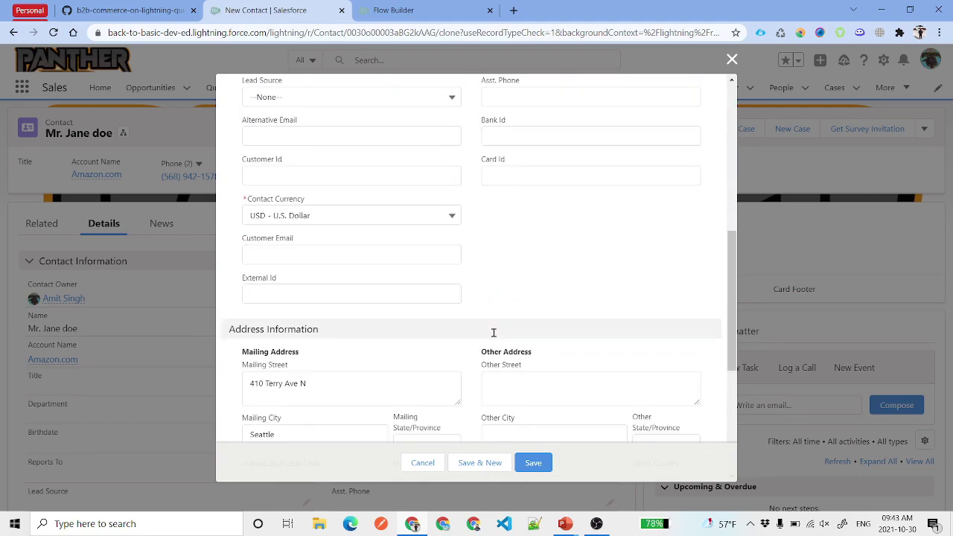
scroll(493, 332, "up", 10)
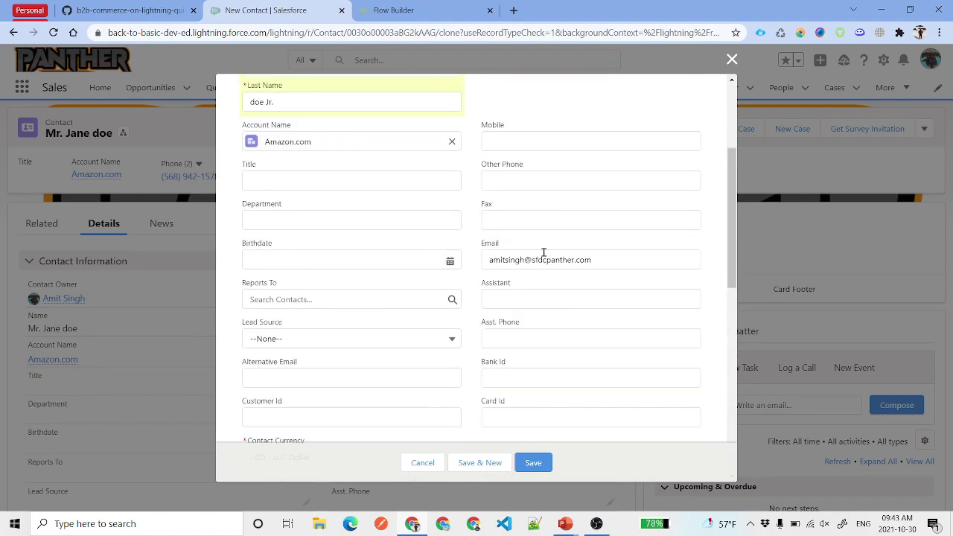
triple_click(543, 253)
key("BackSpace")
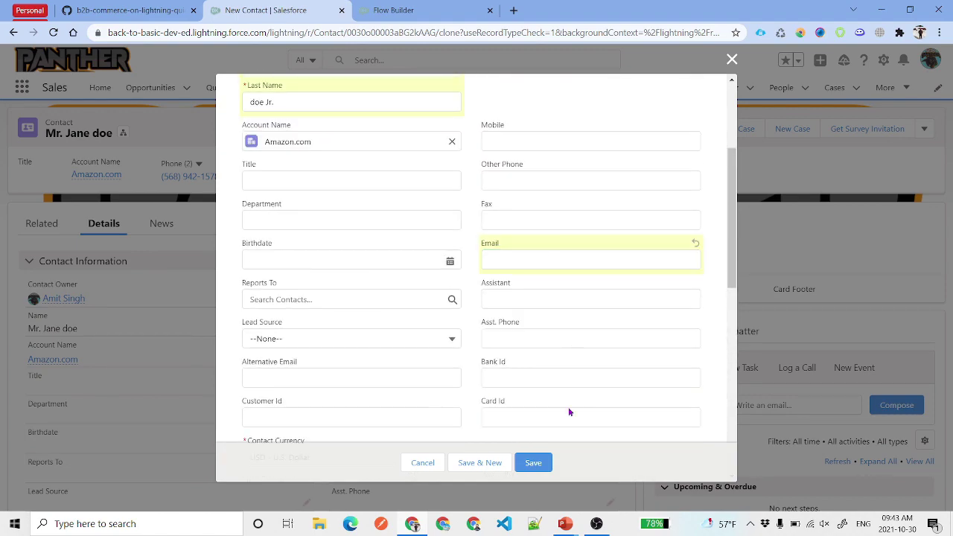
left_click(533, 462)
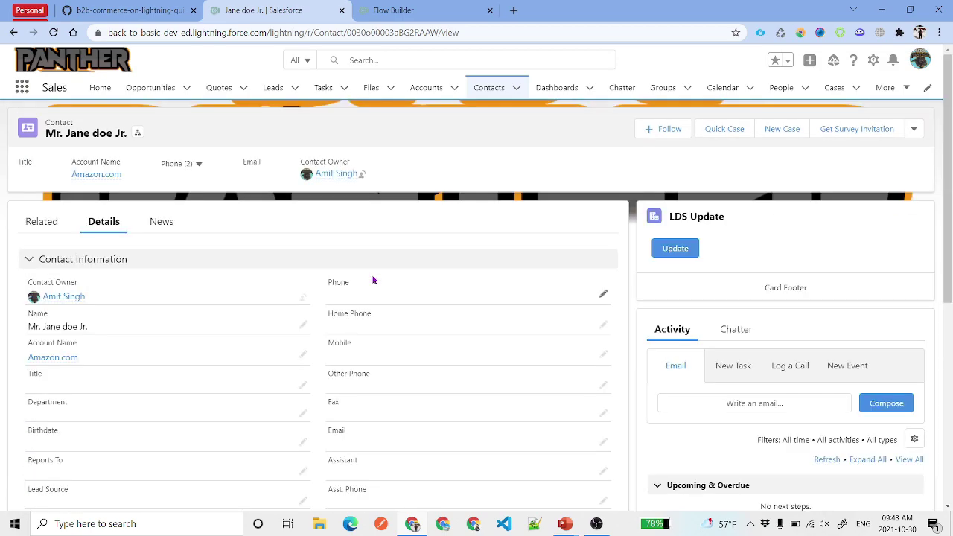
- Select the new contact's record ID and name, then view the flow's Start trigger details
double_click(420, 32)
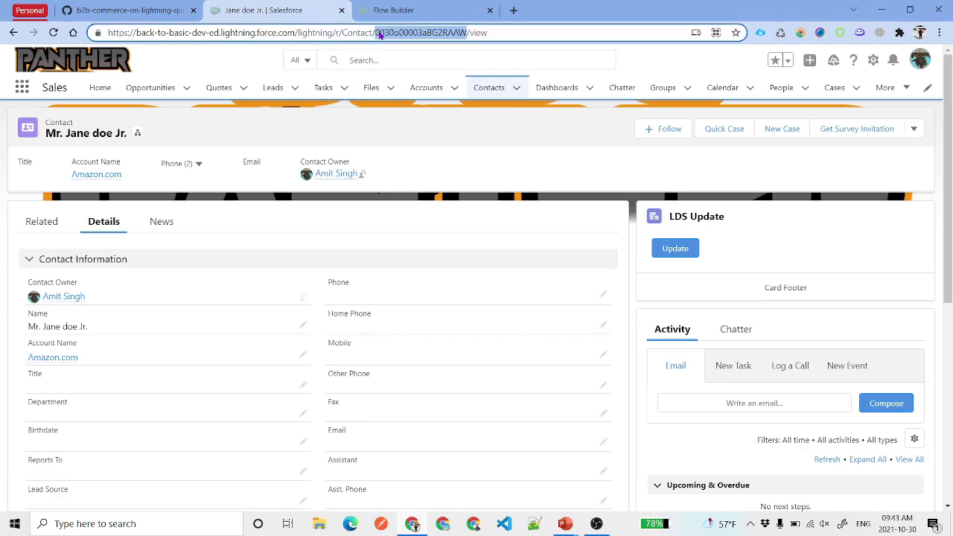
left_click_drag(45, 133, 125, 134)
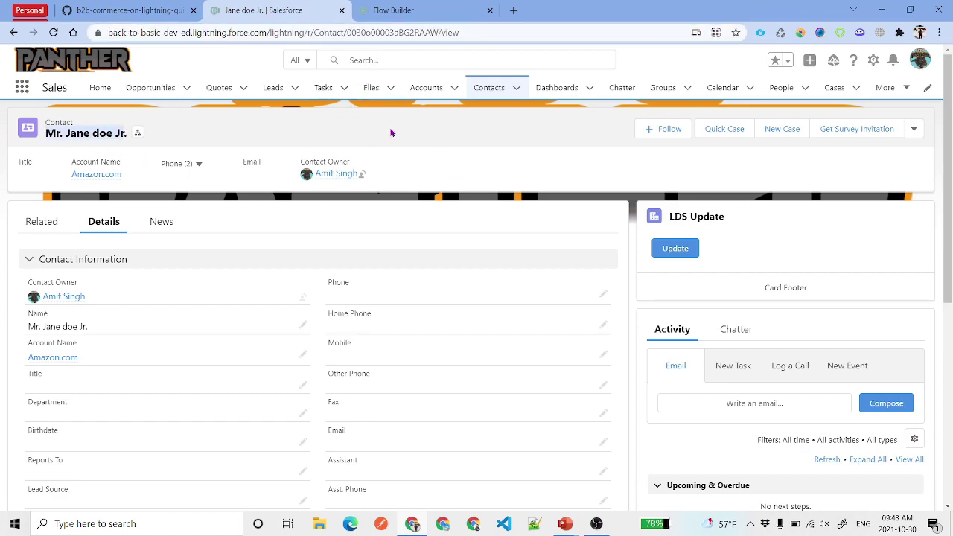
left_click(411, 9)
left_click(527, 159)
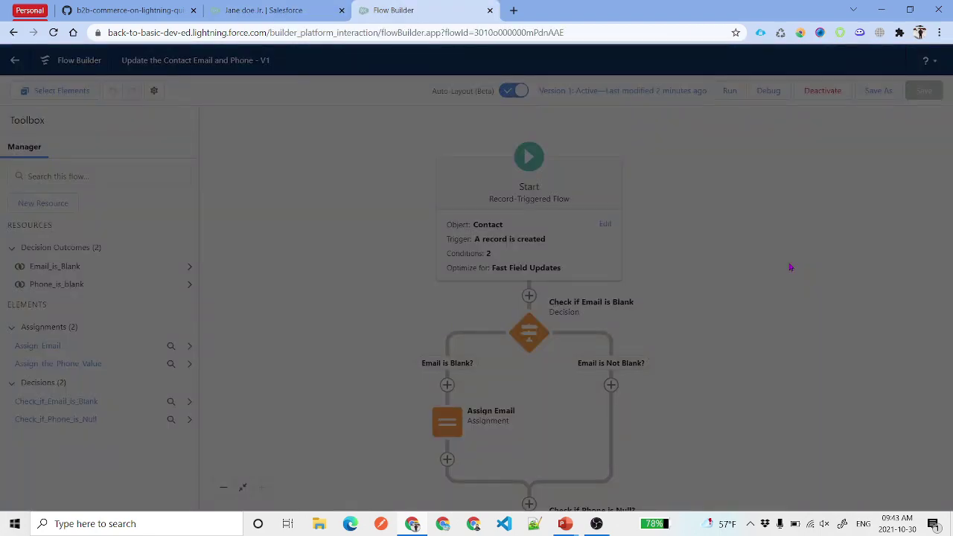
- Set the Email entry condition to Is Null with value $GlobalConstant.True
scroll(208, 259, "down", 4)
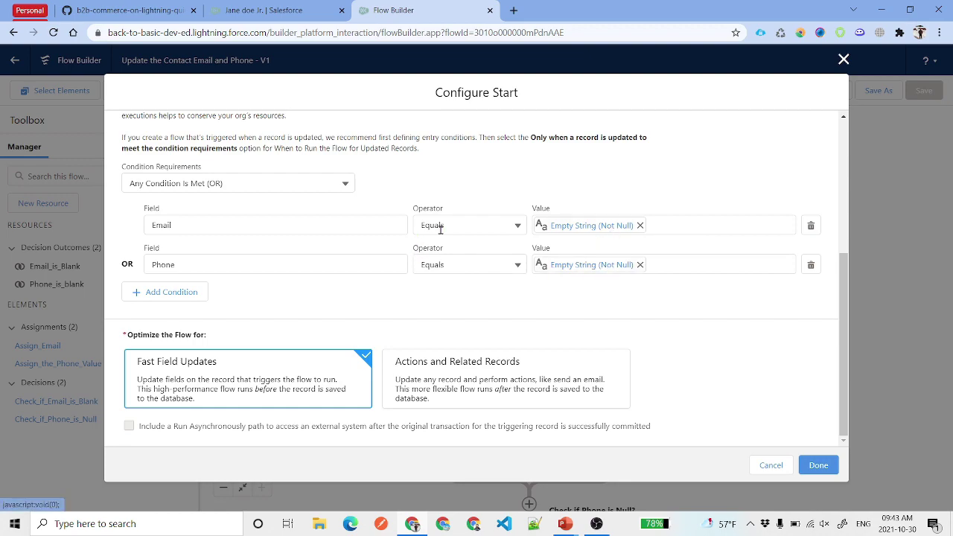
left_click(640, 225)
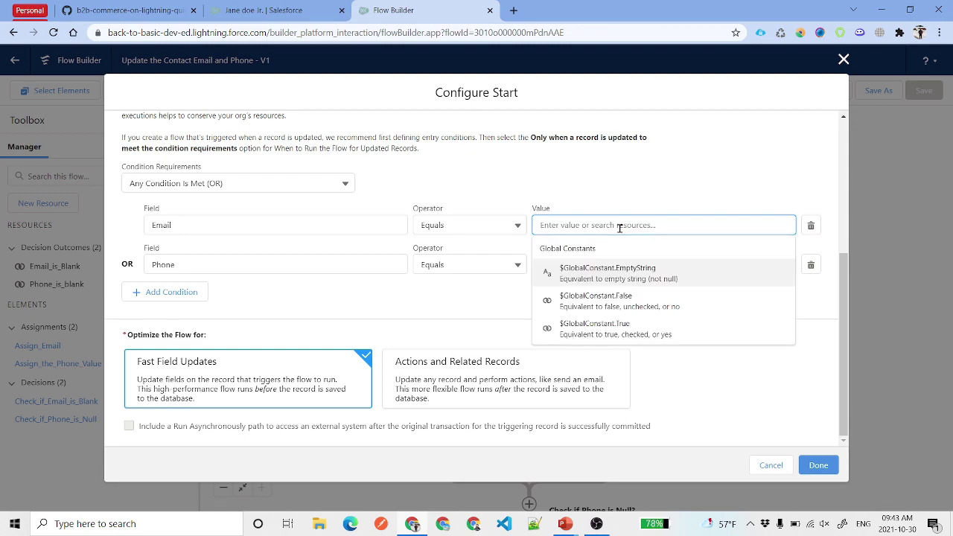
type("n")
key("BackSpace")
type("nu")
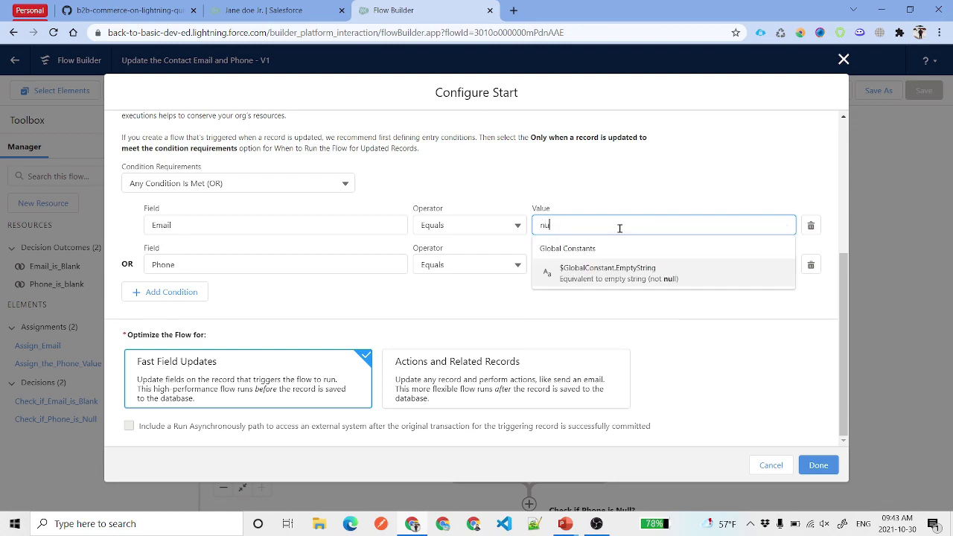
left_click(640, 277)
left_click(486, 221)
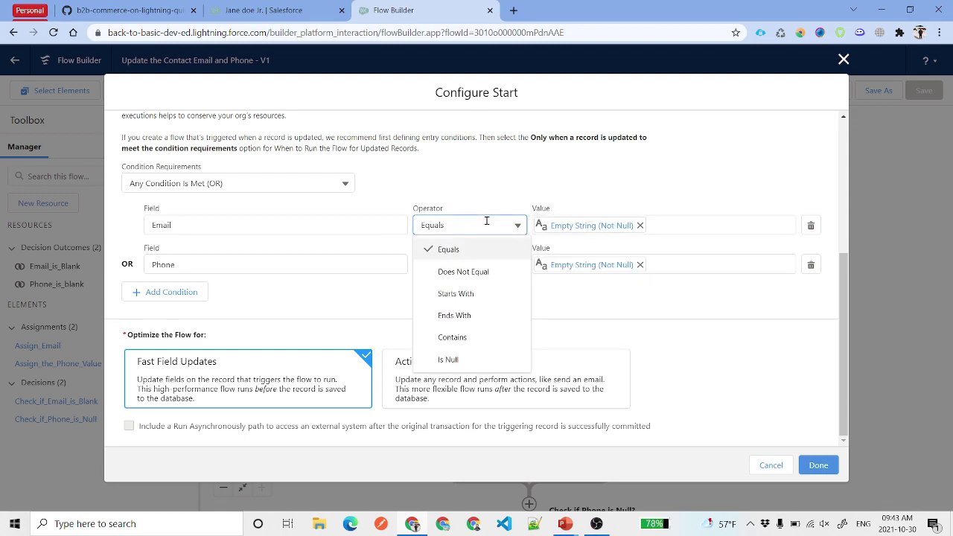
left_click(493, 359)
left_click(638, 224)
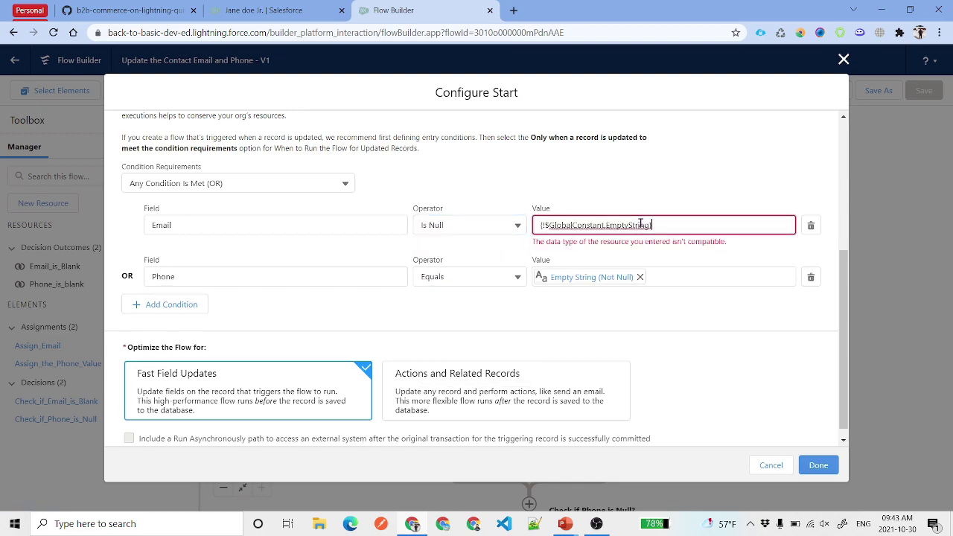
triple_click(640, 225)
type("tr")
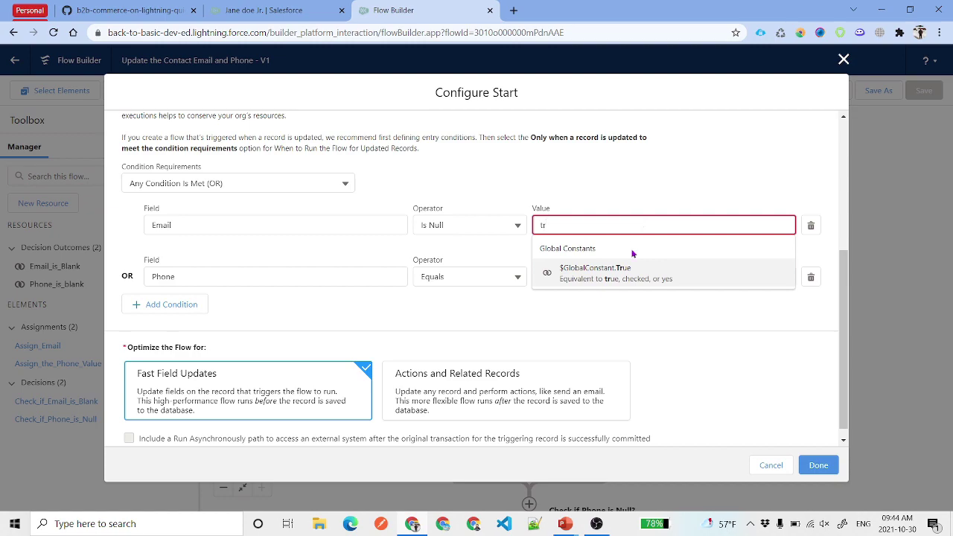
left_click(630, 270)
left_click(632, 183)
- Set the Phone entry condition to Is Null $GlobalConstant.True and apply the start conditions
left_click(507, 264)
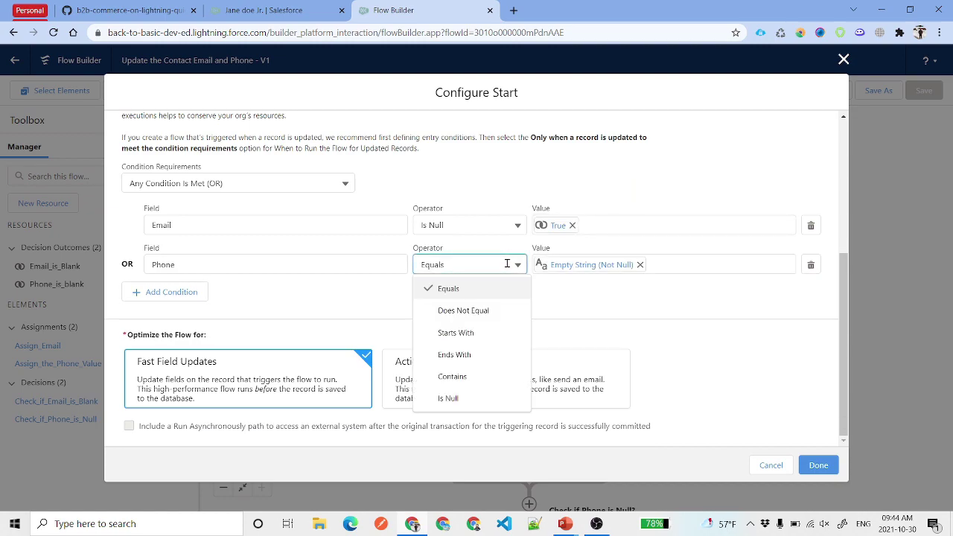
left_click(485, 397)
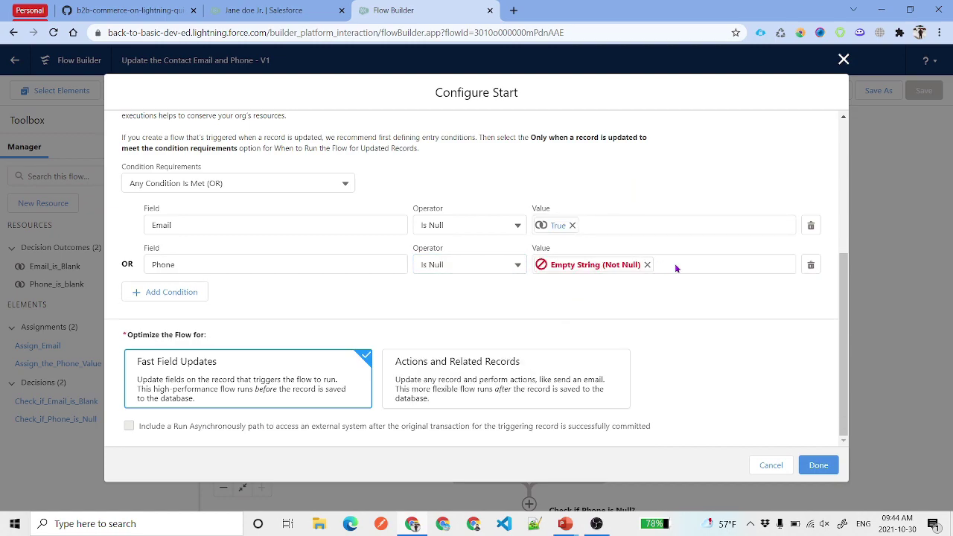
left_click(647, 265)
left_click(601, 266)
type("tr")
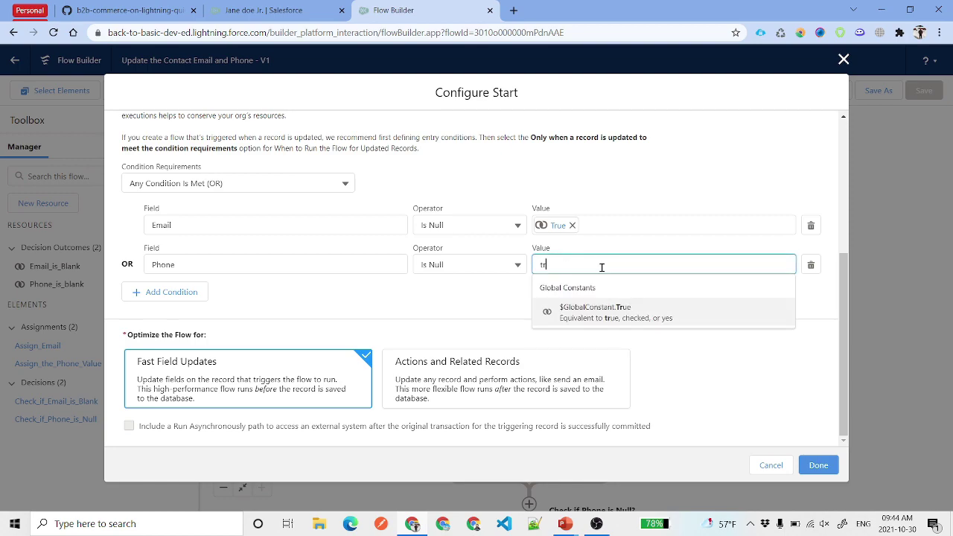
left_click(609, 310)
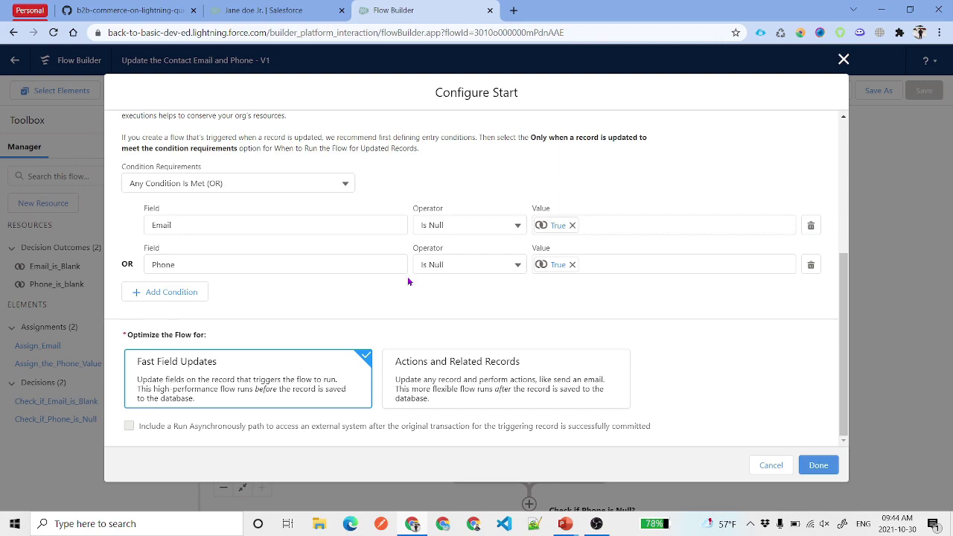
left_click(818, 470)
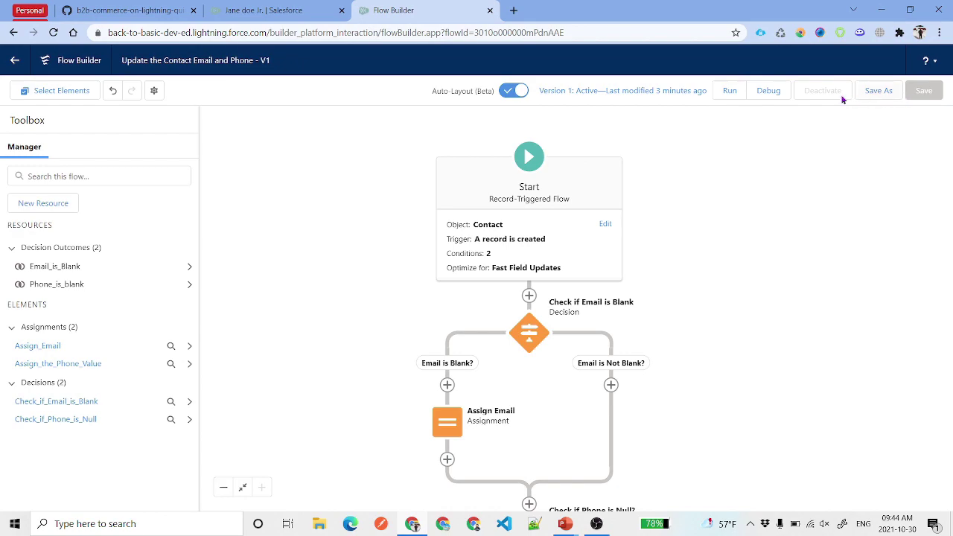
- Save the flow as a new inactive Version 2 and bring up the Debug flow dialog
left_click(878, 90)
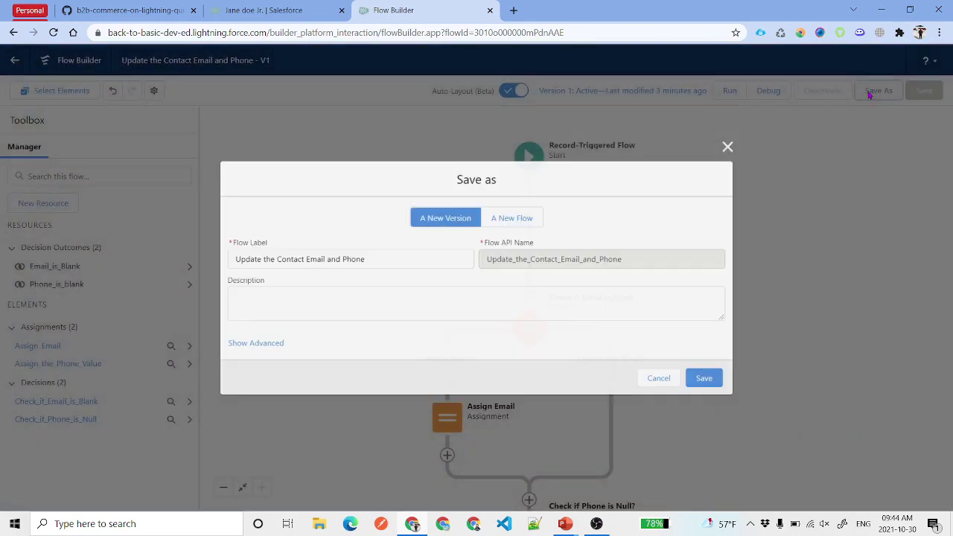
left_click(725, 380)
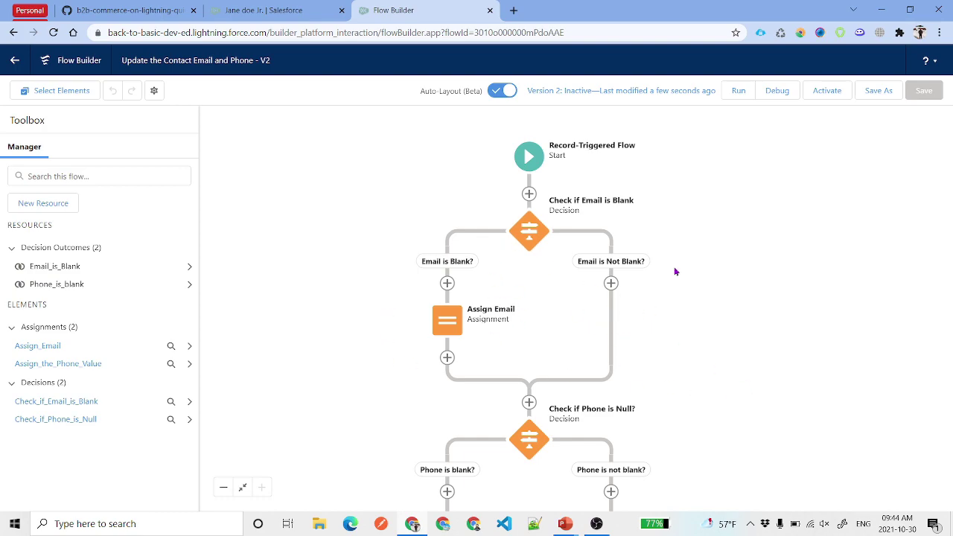
left_click(783, 97)
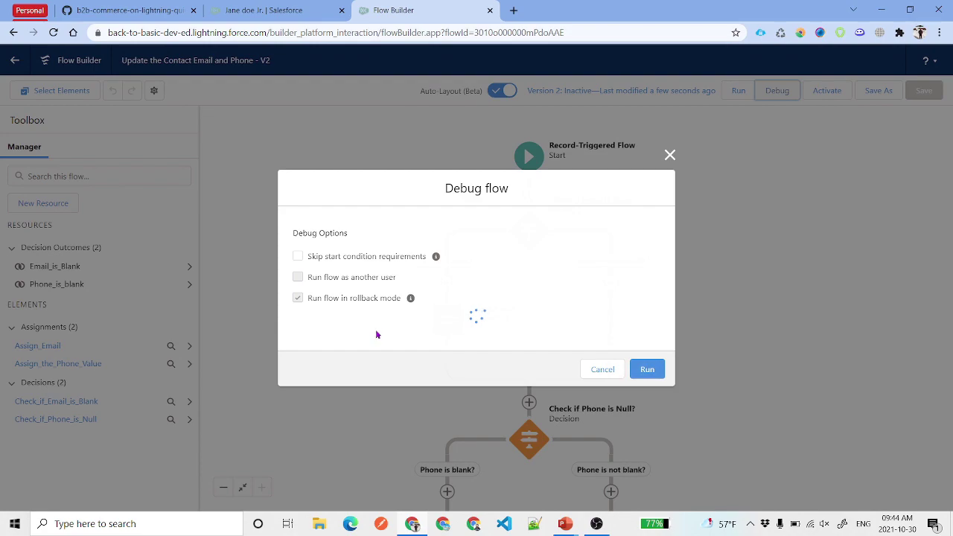
- Debug Version 2 with the copied Jr. contact as triggering record and review the path
left_click(362, 346)
type("Phone is blank?")
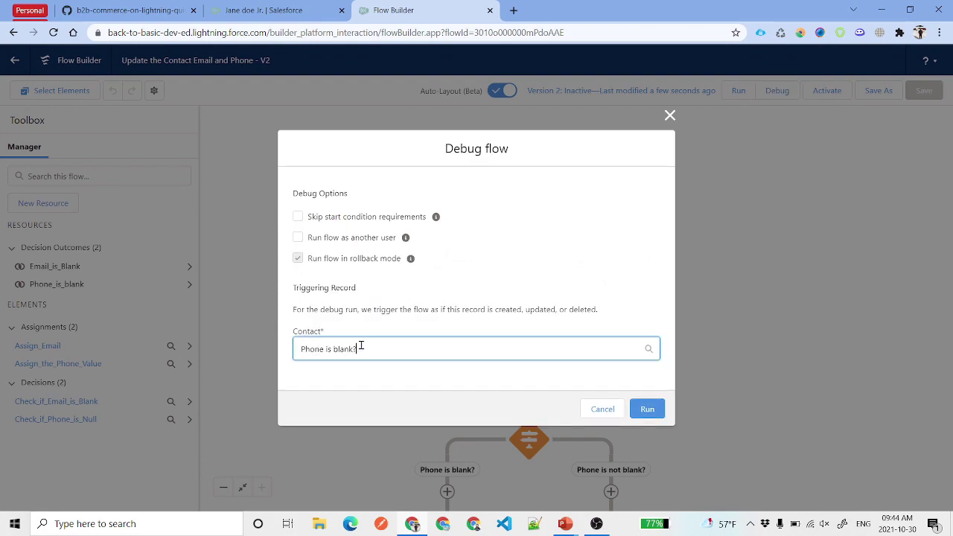
key("ctrl+a")
key("BackSpace")
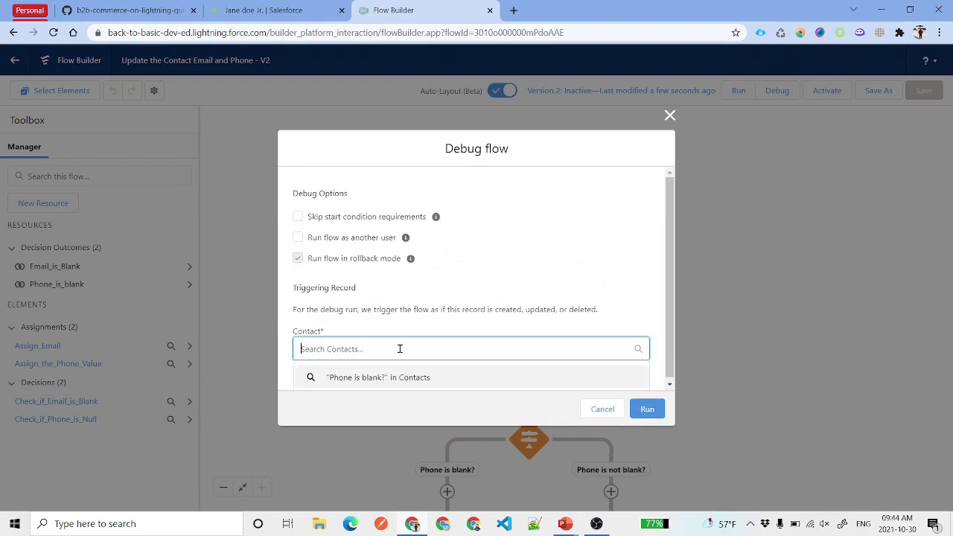
left_click(410, 268)
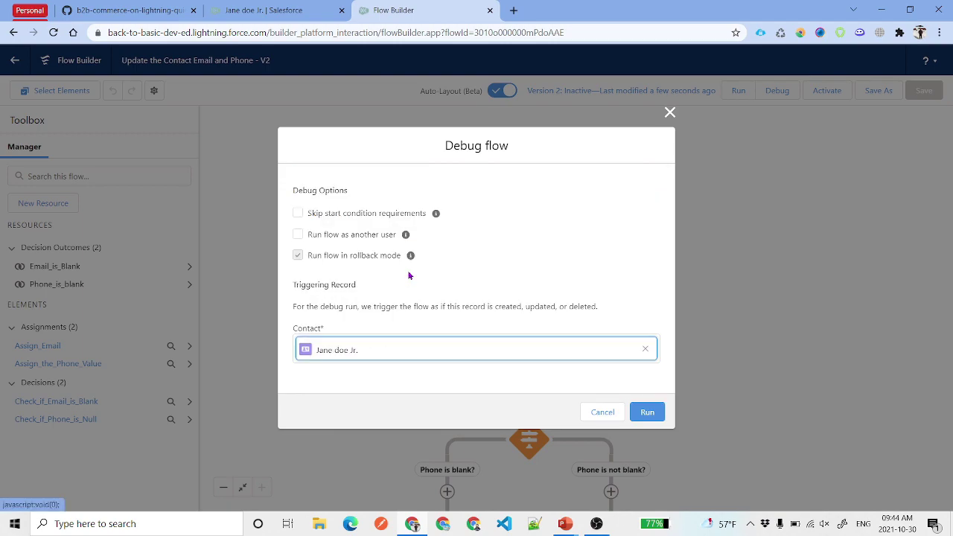
left_click(647, 412)
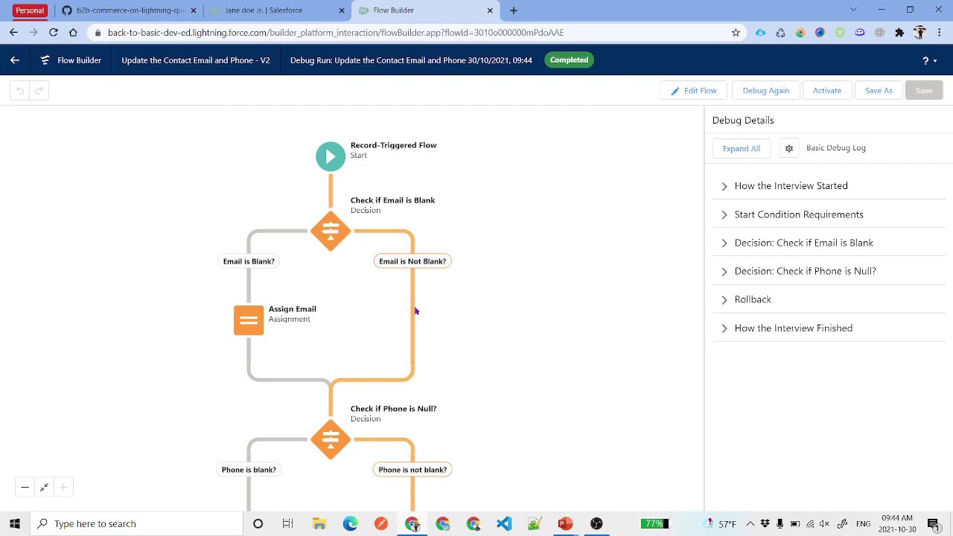
scroll(419, 365, "down", 5)
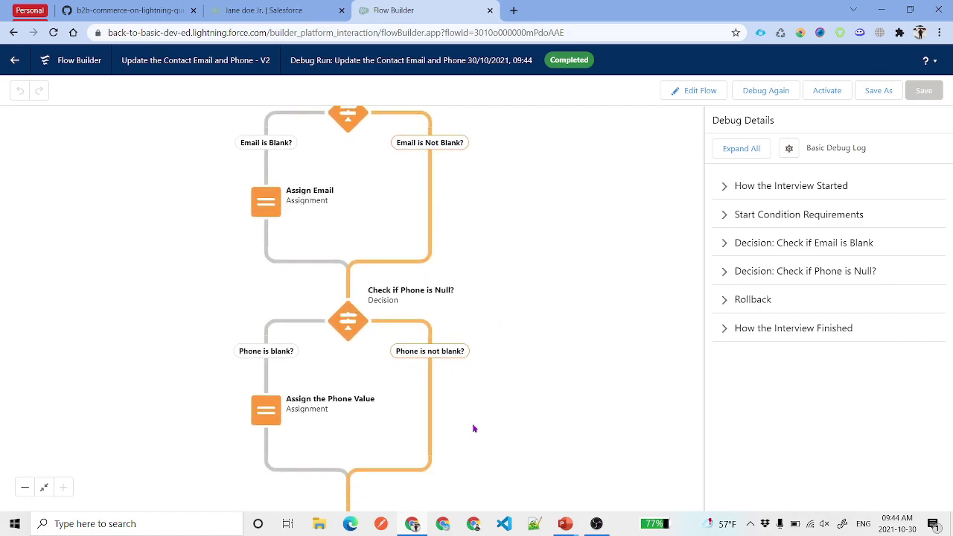
scroll(496, 270, "up", 2)
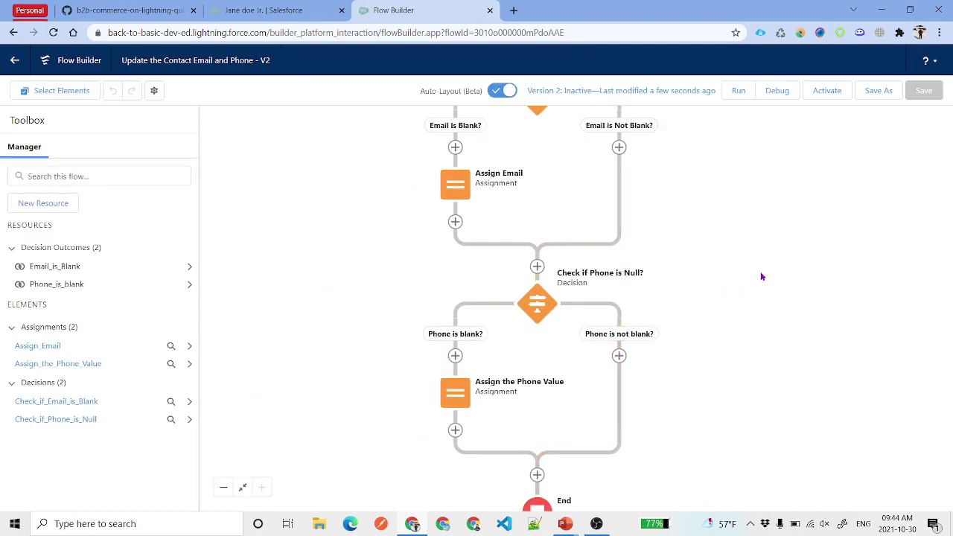
scroll(737, 305, "up", 1)
- Change the Check if Email is Blank condition to $Record > Email Is Null $GlobalConstant.True
left_click(512, 186)
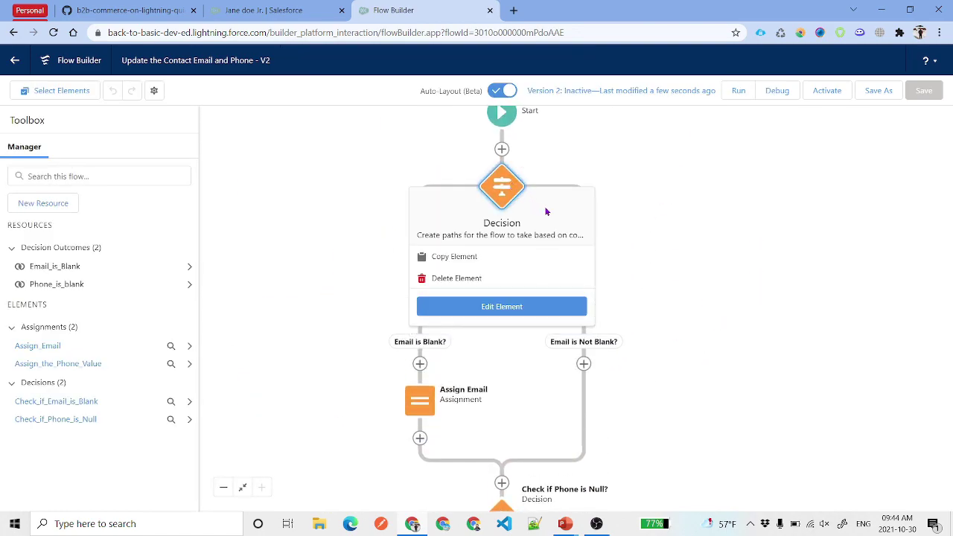
left_click(478, 312)
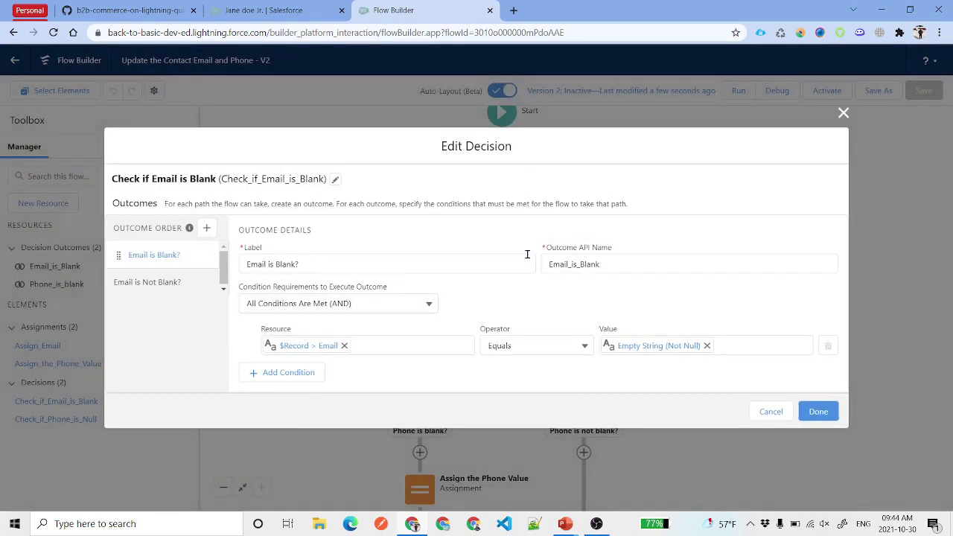
left_click(549, 343)
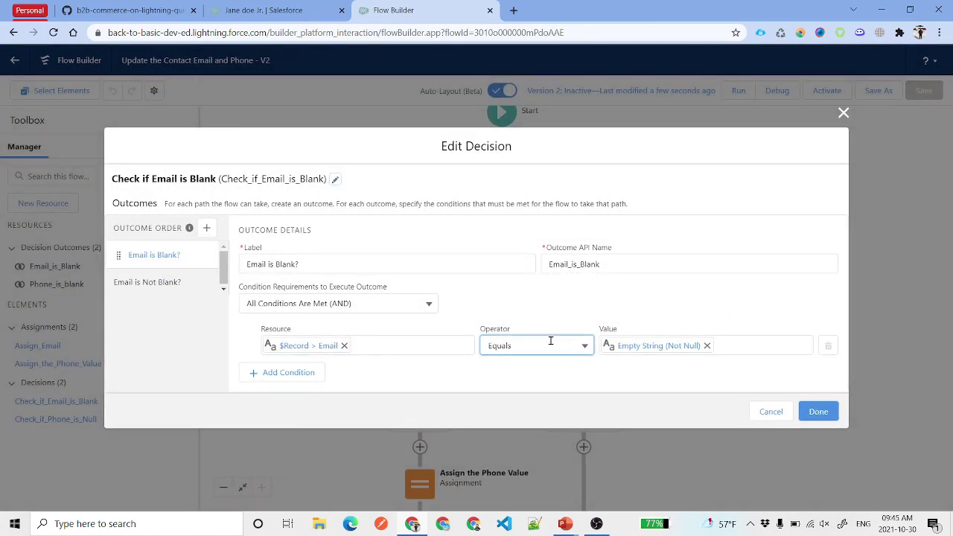
left_click(516, 299)
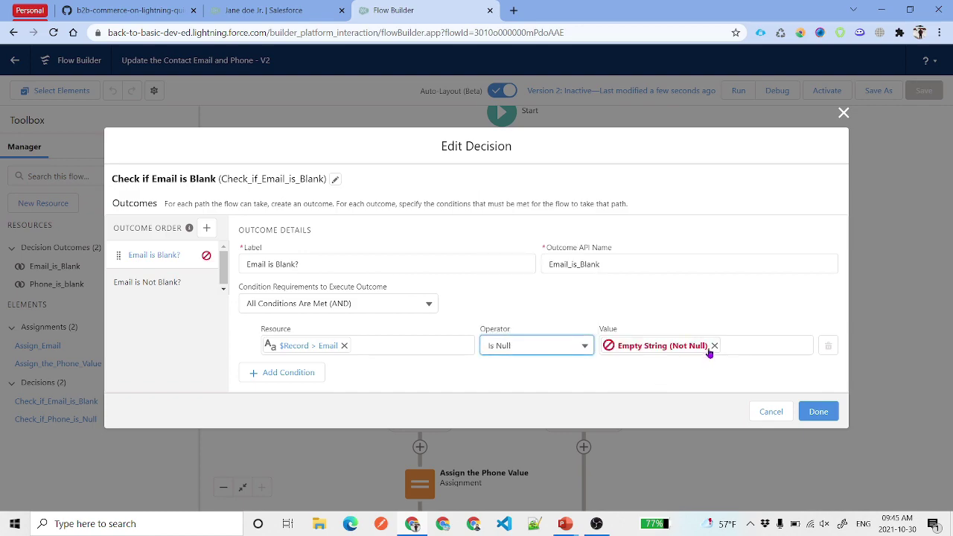
left_click(707, 345)
left_click(679, 348)
type("tr")
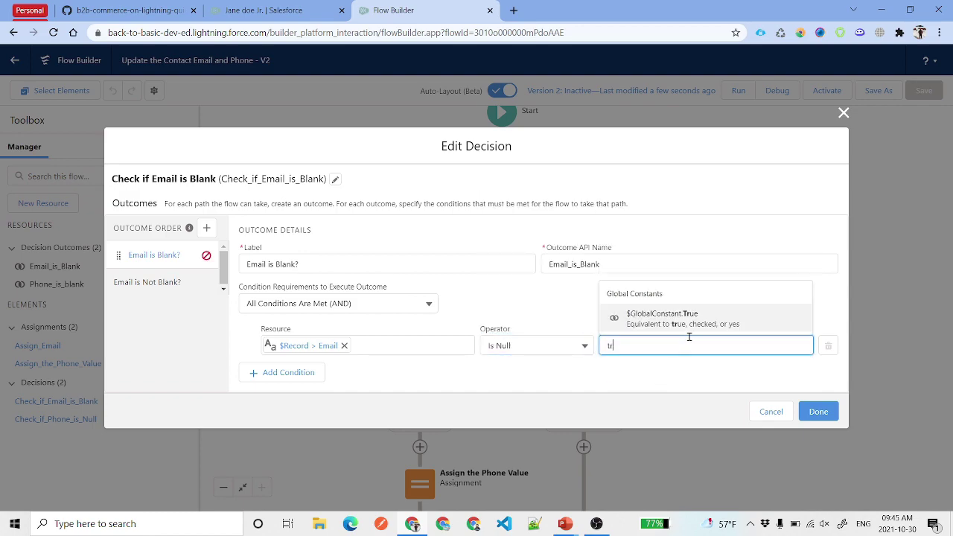
left_click(691, 320)
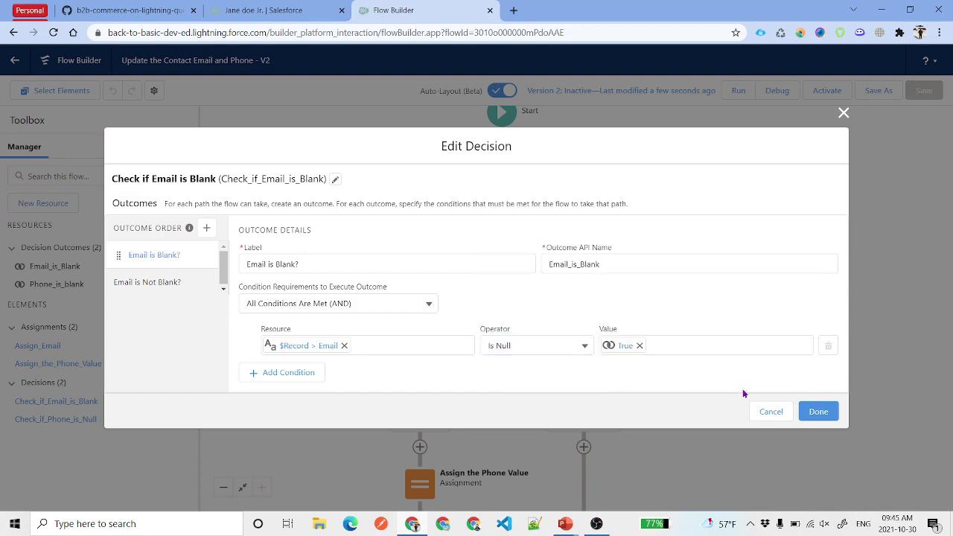
left_click(818, 412)
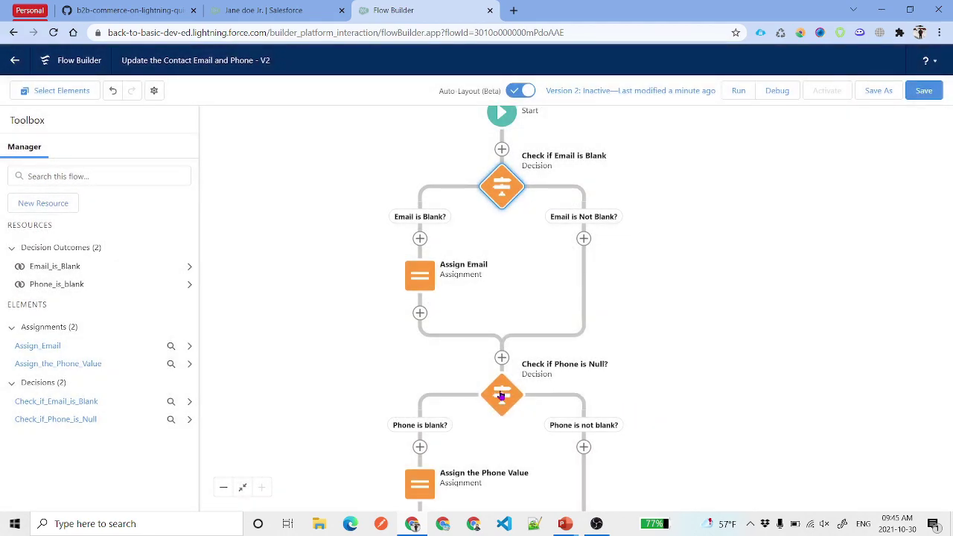
- Save the revised flow and debug it, confirming both Assign Email and Assign the Phone Value run
left_click(501, 396)
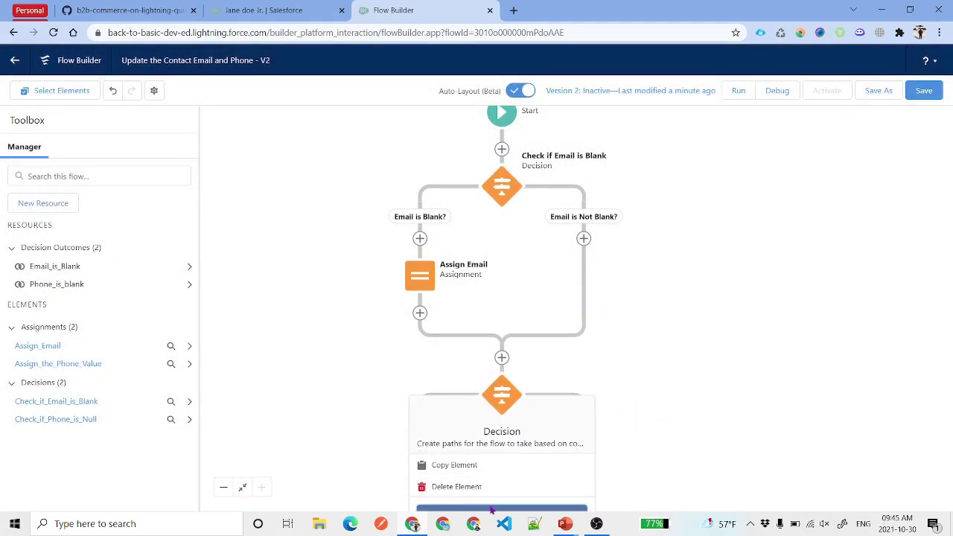
key("ctrl+s")
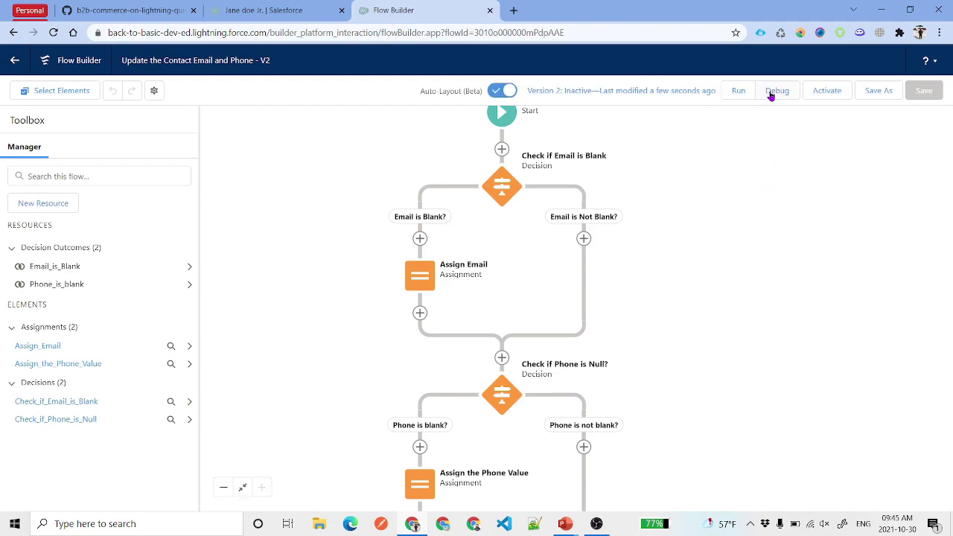
left_click(775, 91)
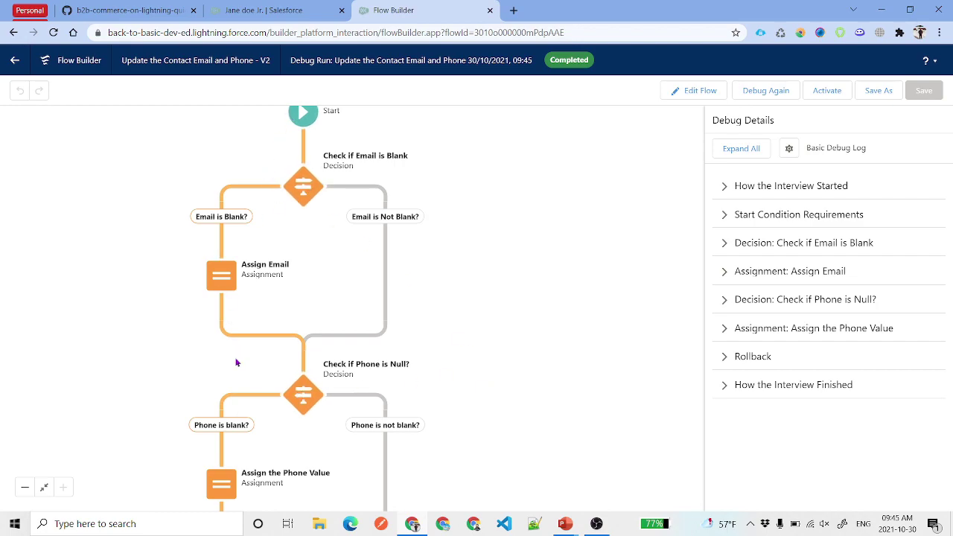
left_click_drag(526, 421, 536, 308)
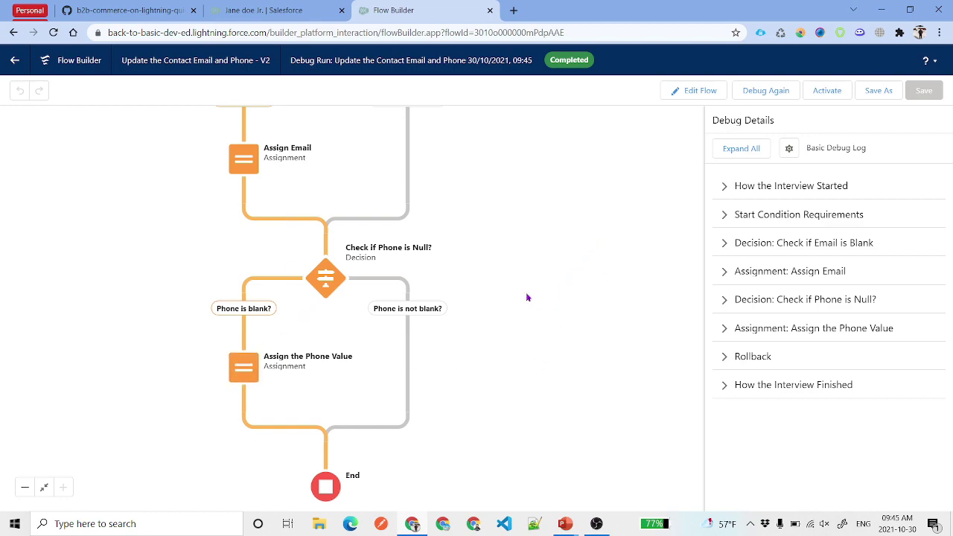
- Return to editing and activate flow Version 2
left_click(685, 91)
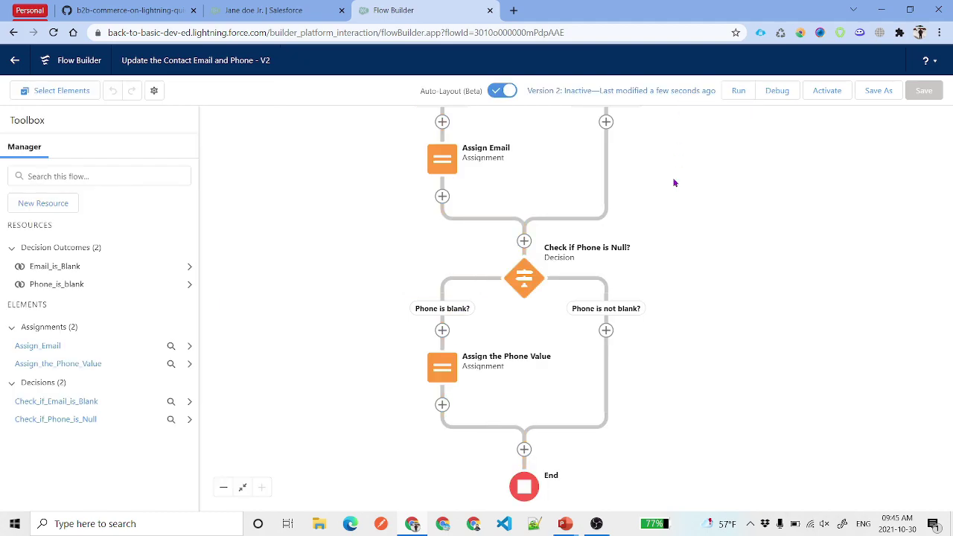
scroll(672, 181, "up", 3)
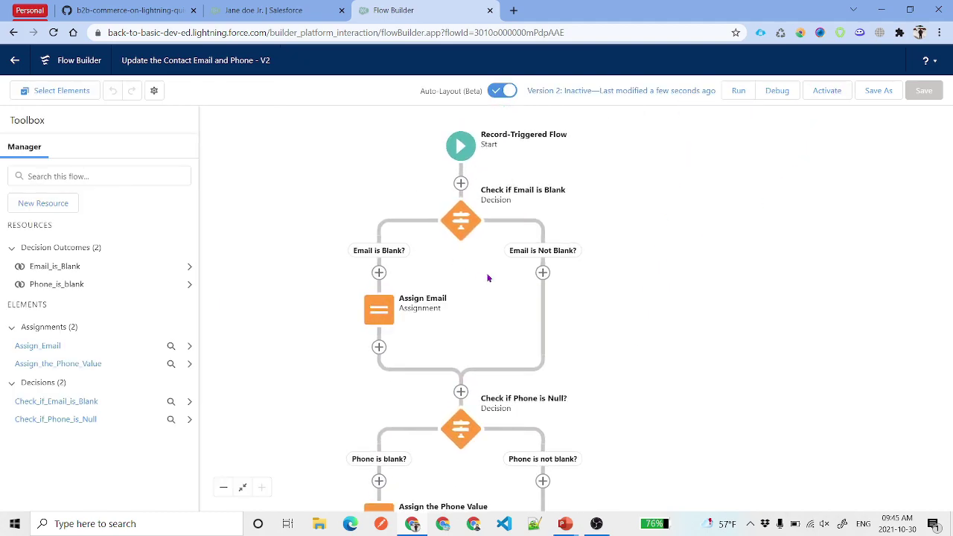
left_click(819, 96)
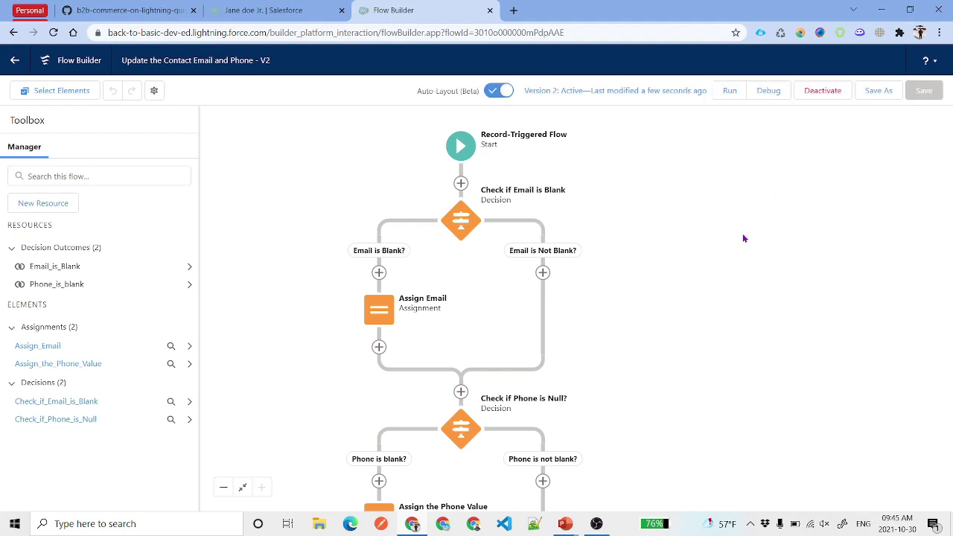
- Clone the test contact with a Sr. last name and save it, then return to the flow
left_click(213, 10)
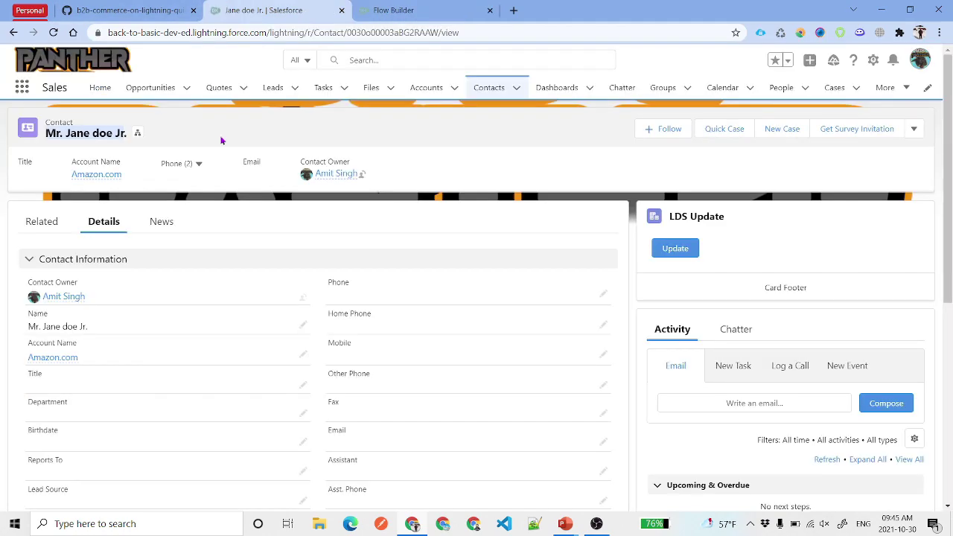
left_click(913, 129)
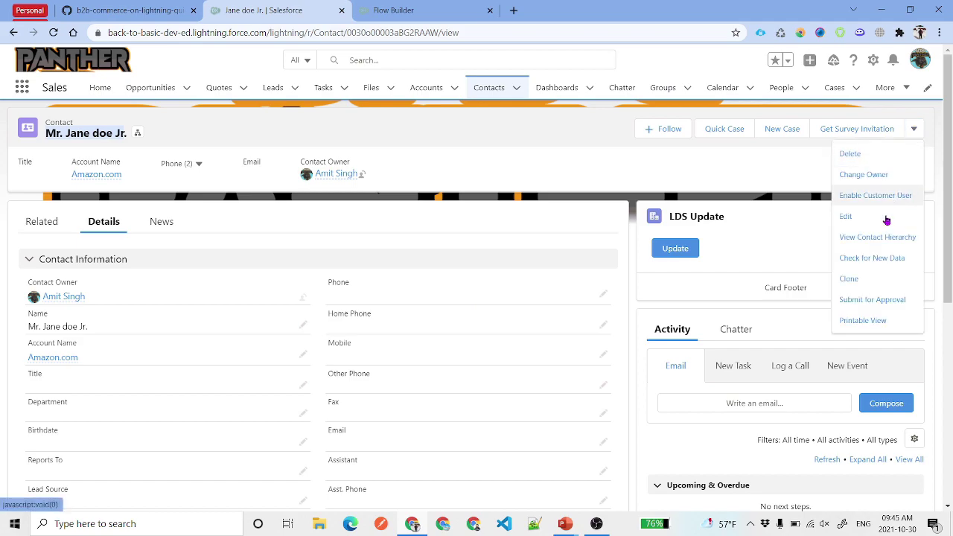
left_click(883, 278)
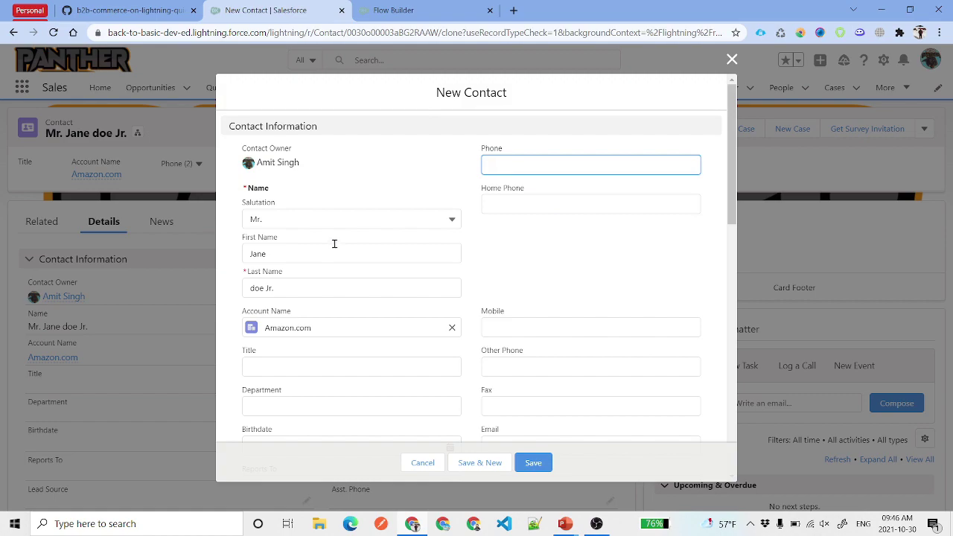
left_click(327, 289)
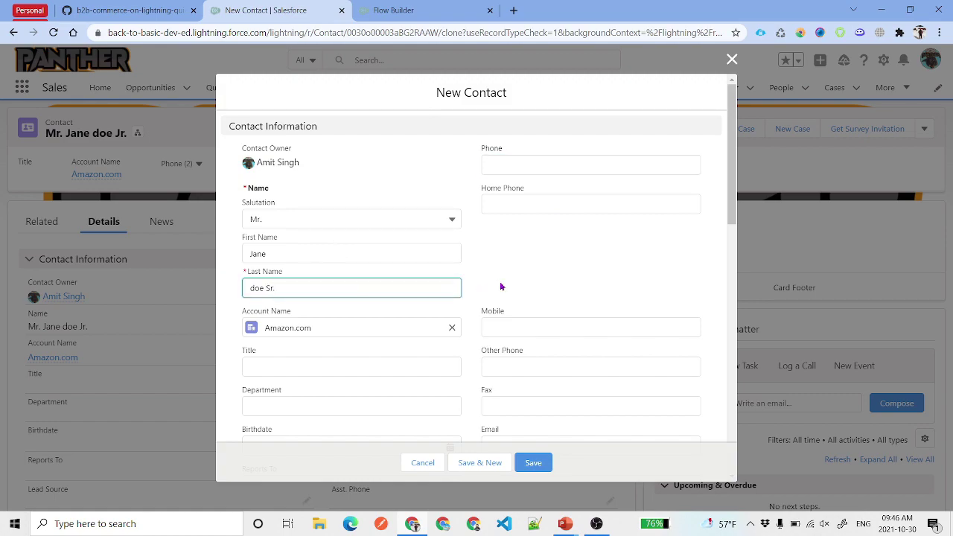
left_click(533, 462)
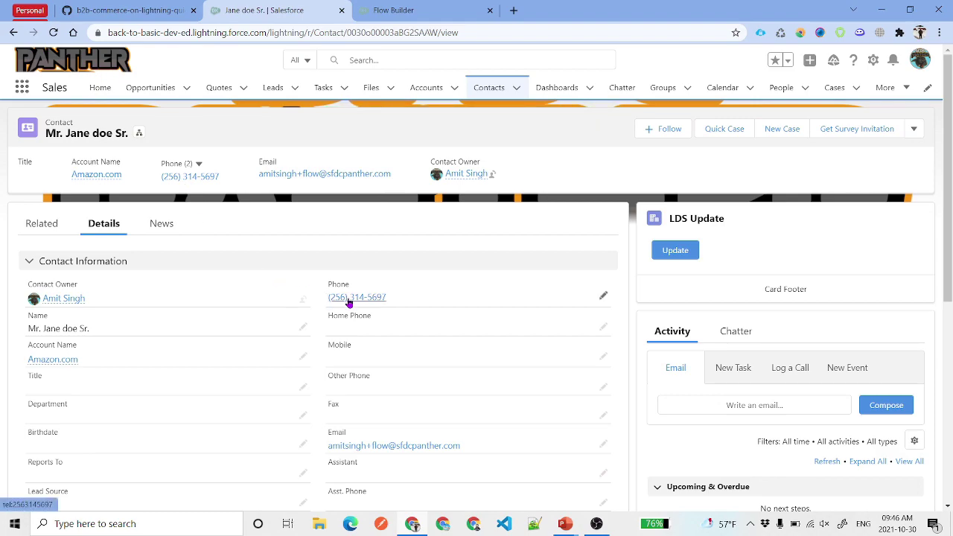
left_click(423, 7)
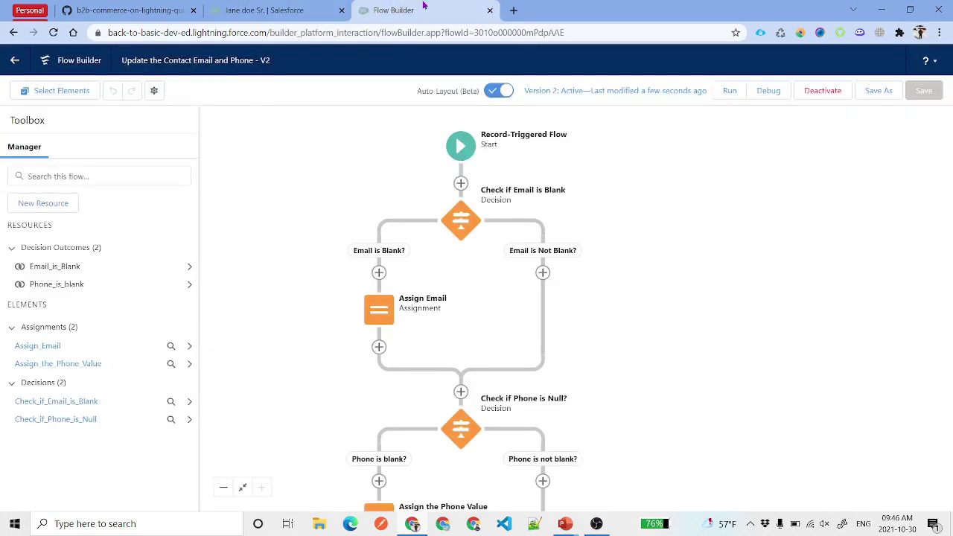
scroll(611, 369, "down", 5)
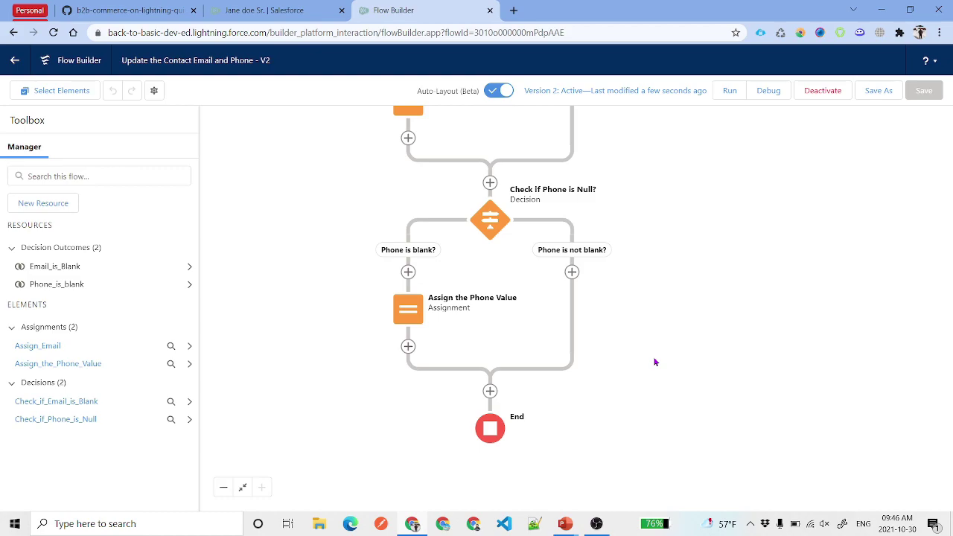
left_click(265, 9)
- Review the Amazon.com account's billing address, then add a new flow element just before End
left_click(316, 290)
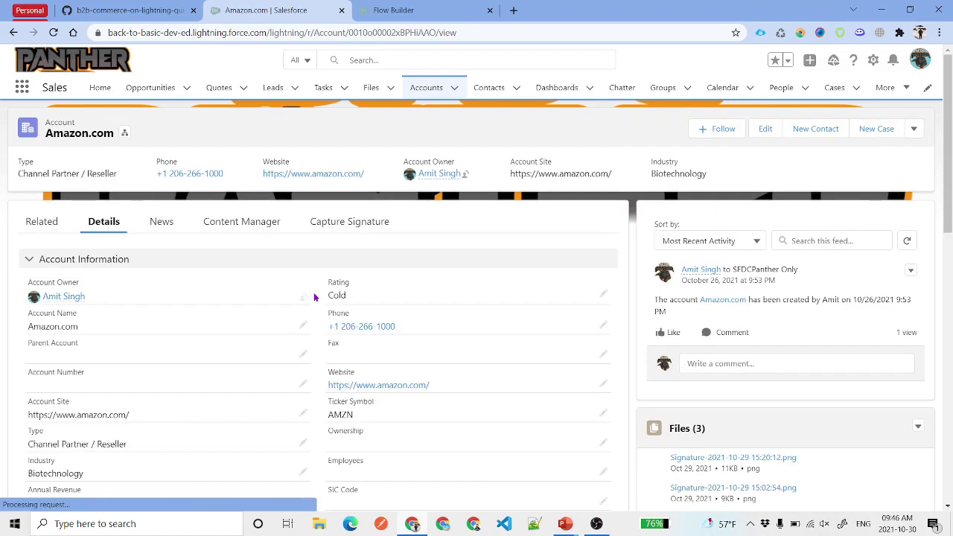
scroll(315, 297, "down", 10)
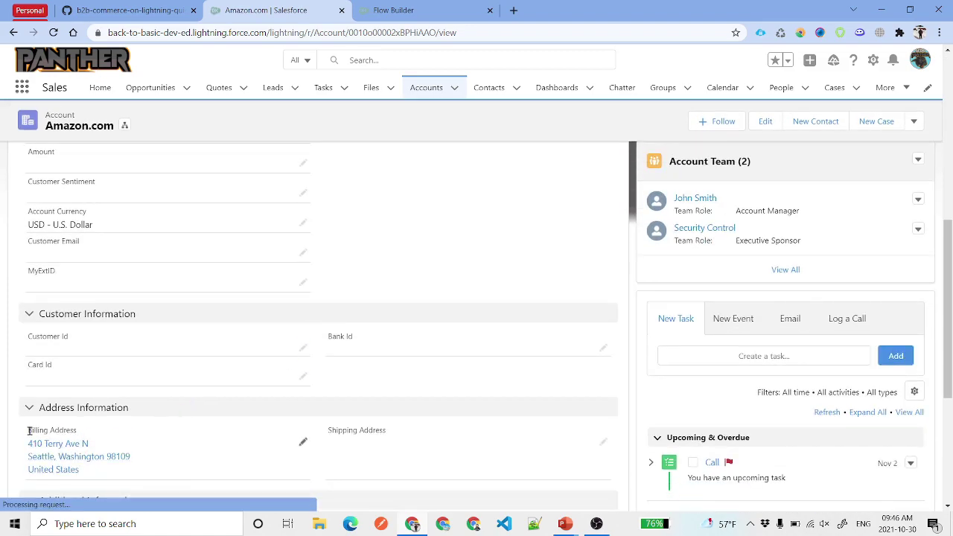
left_click_drag(28, 432, 85, 429)
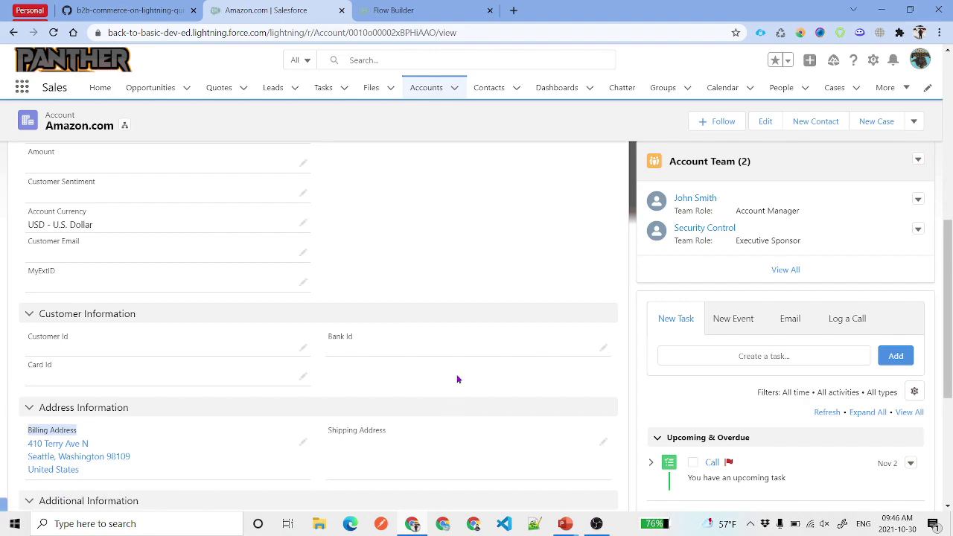
scroll(244, 463, "down", 1)
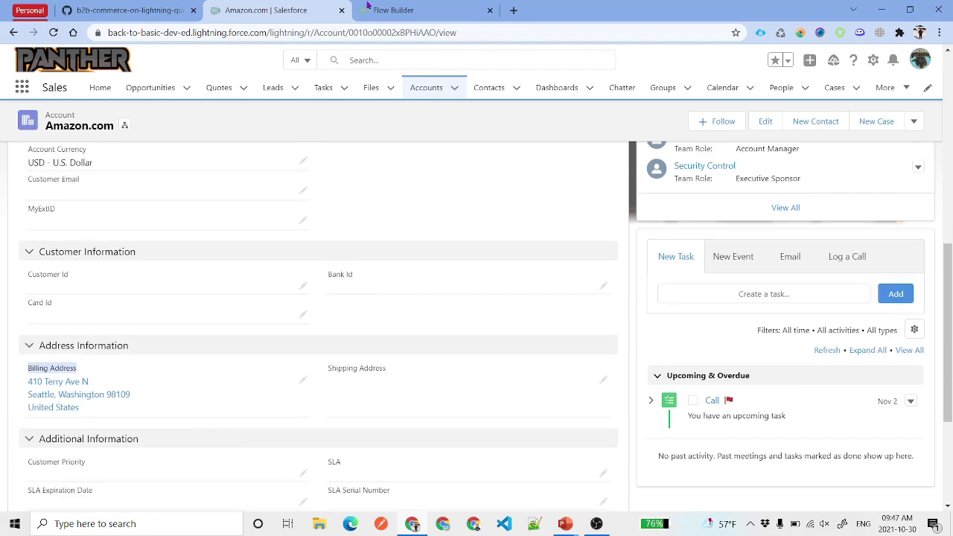
key("ctrl+Tab")
left_click(490, 392)
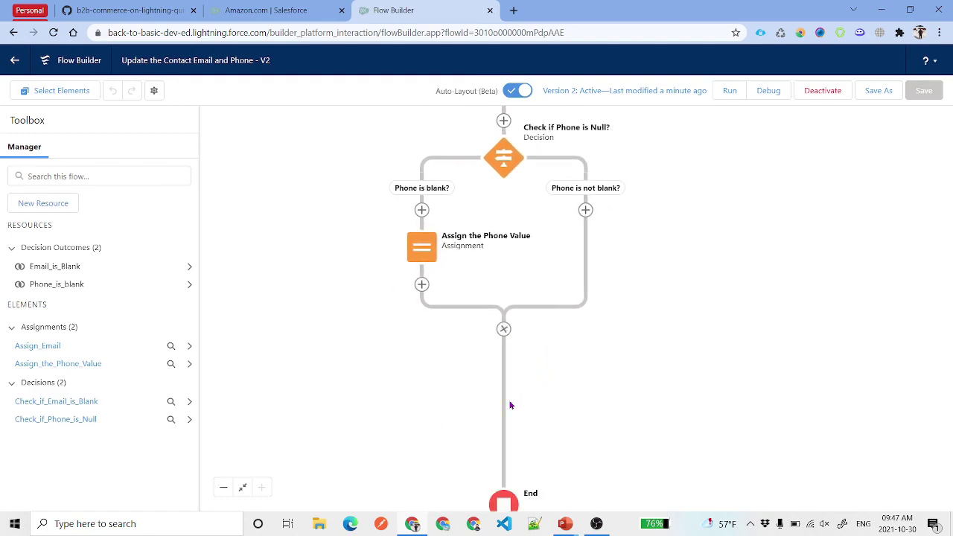
- Add a decision named 'Account is Blank' with a first outcome also labelled 'Account is Blank'
left_click(525, 448)
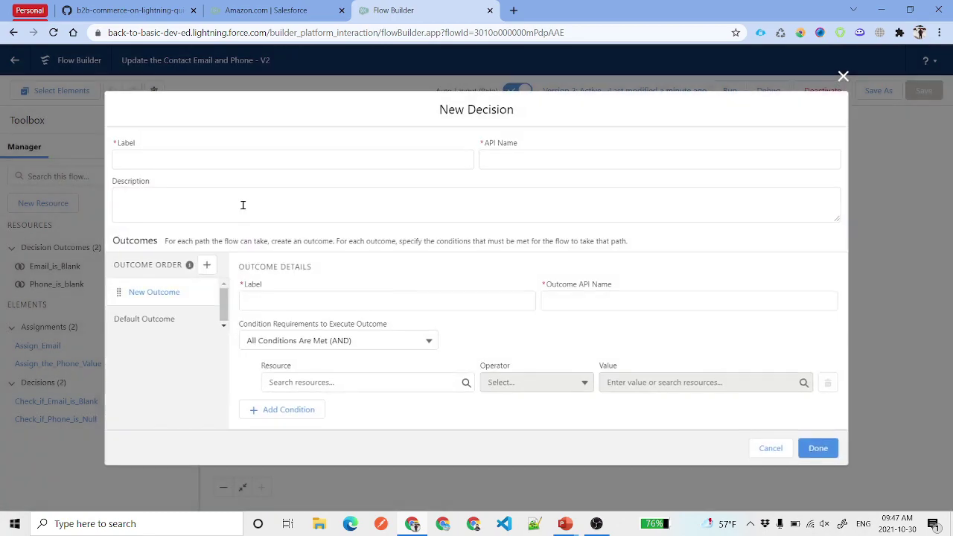
left_click(229, 159)
type("Account is Blank?")
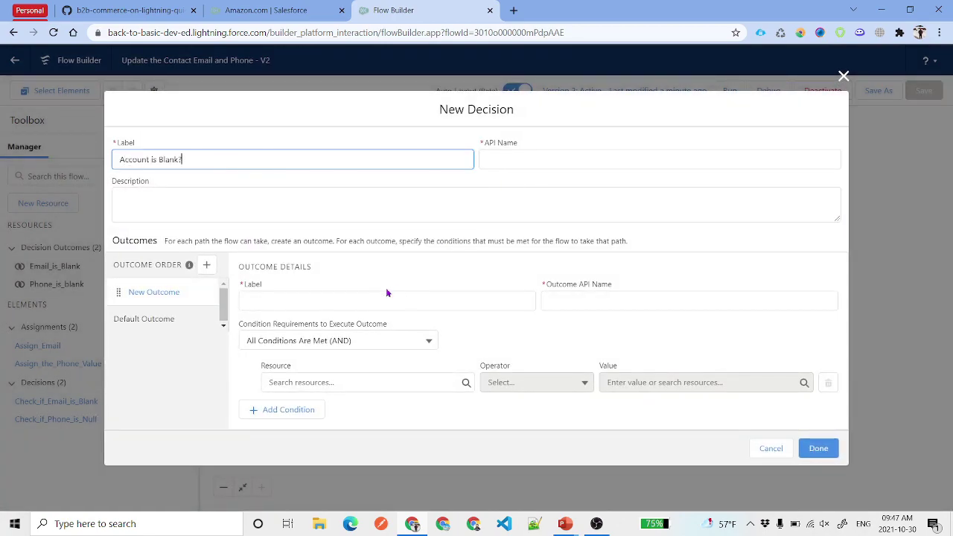
left_click(377, 295)
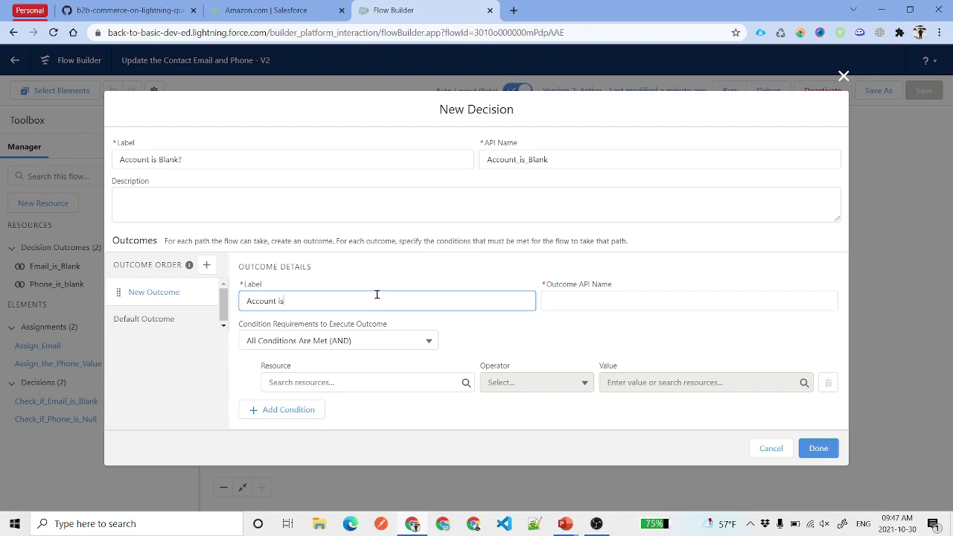
type("Account is Blank")
left_click(623, 298)
left_click_drag(623, 298, 516, 288)
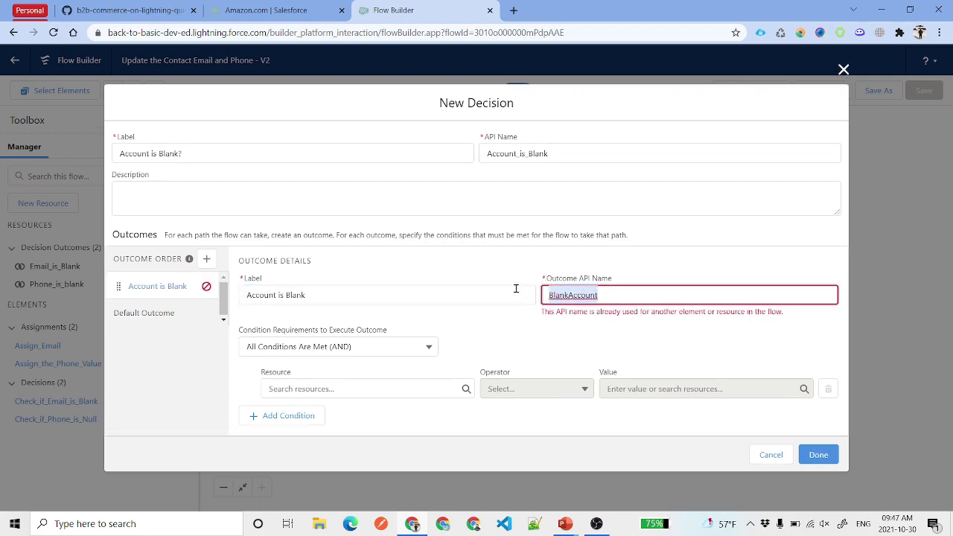
left_click(533, 326)
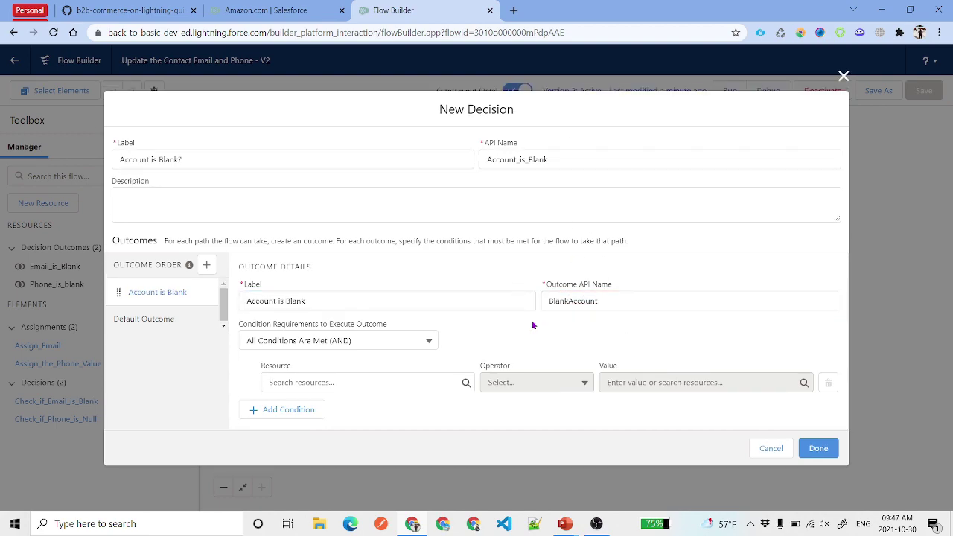
- Set the outcome condition to $Record.AccountId Is Null True, append '?' to the label, and save
left_click(361, 383)
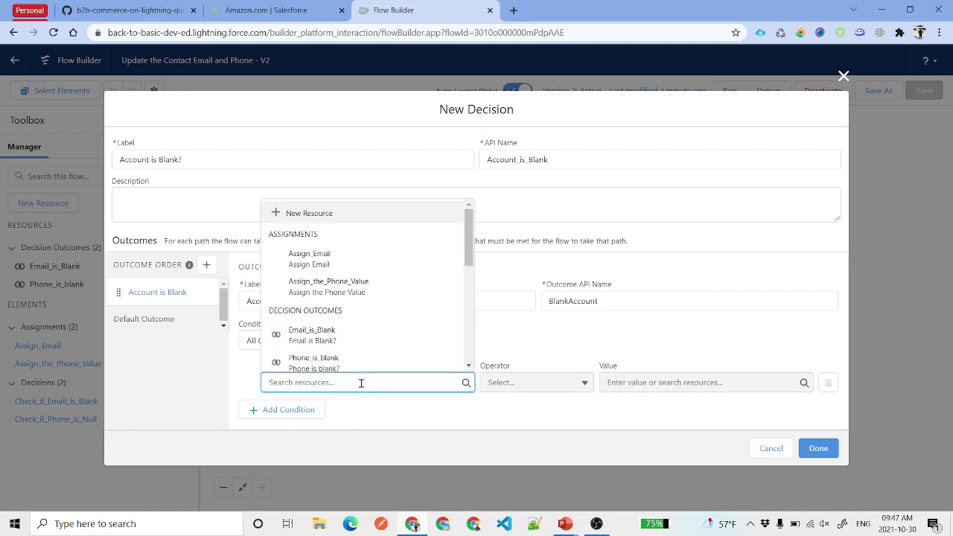
type("Rec")
left_click(359, 357)
type("Acc")
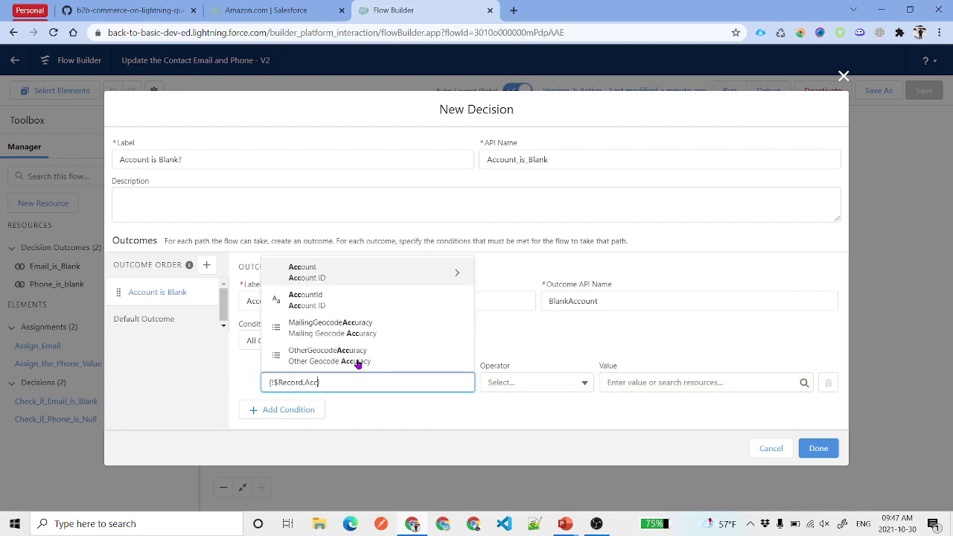
left_click(347, 305)
left_click(553, 381)
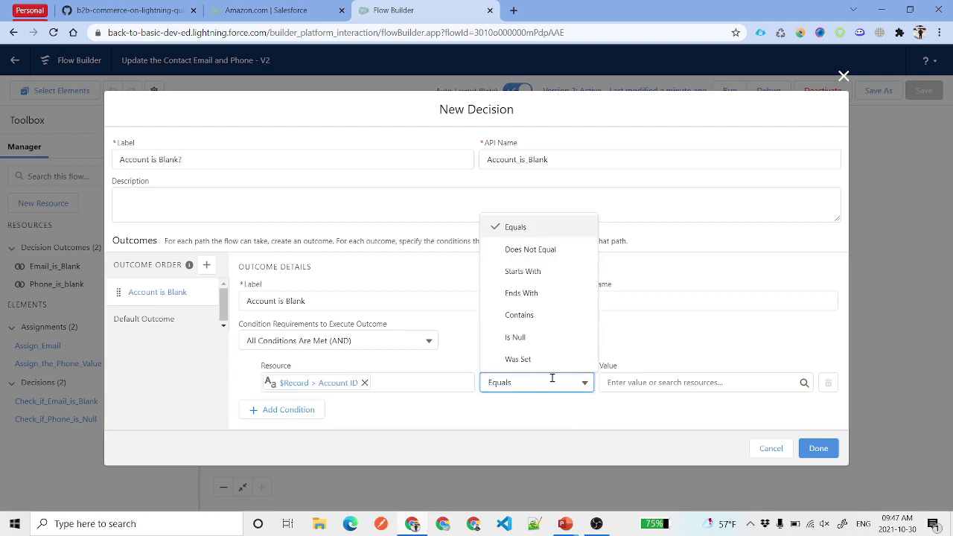
left_click(546, 337)
left_click(649, 389)
type("true")
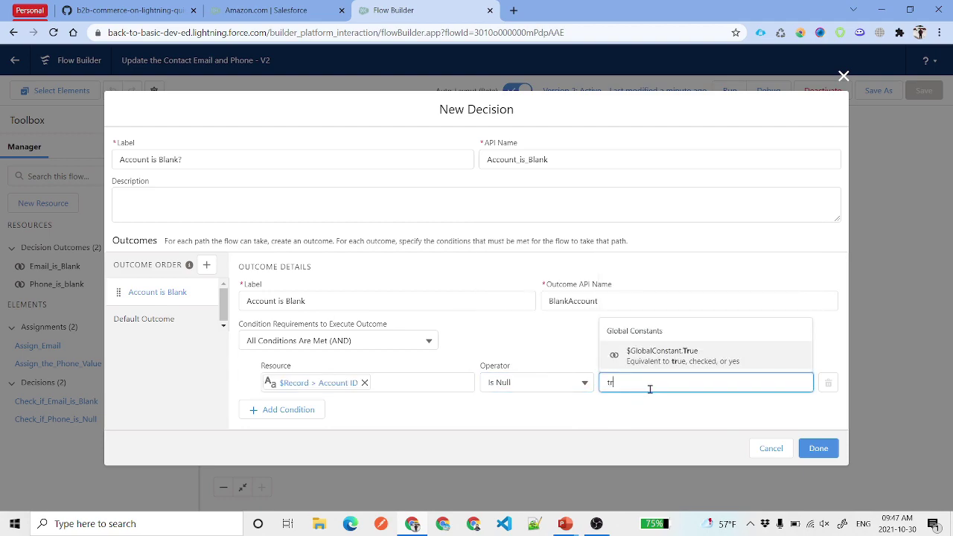
left_click(659, 363)
triple_click(365, 304)
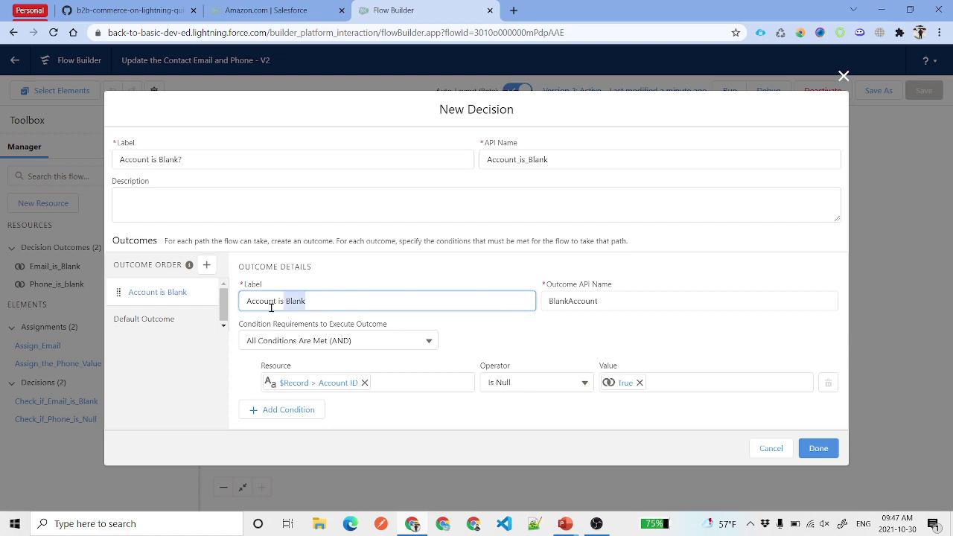
left_click(356, 301)
type("?")
key("Return")
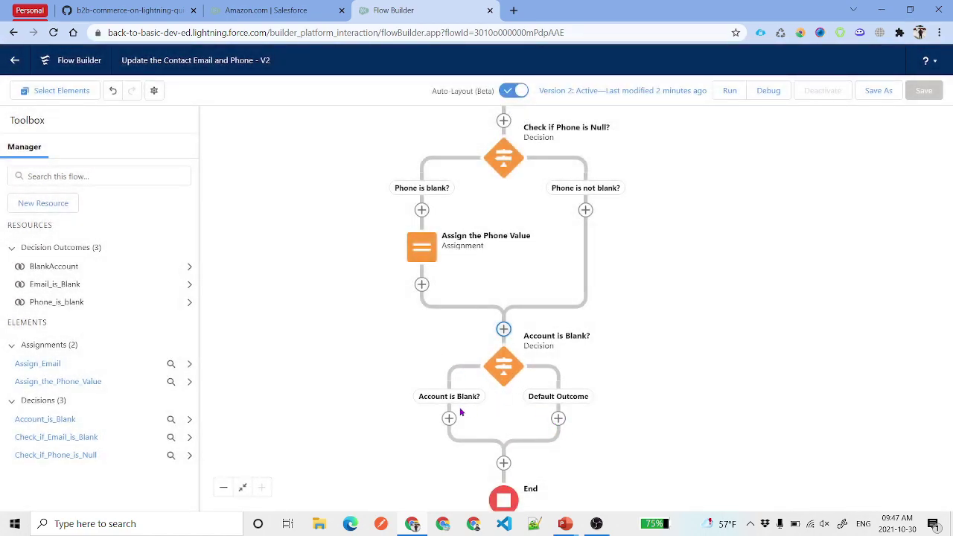
- Rename the decision's default outcome to 'Account is Not Blank?'
left_click(502, 372)
left_click(491, 487)
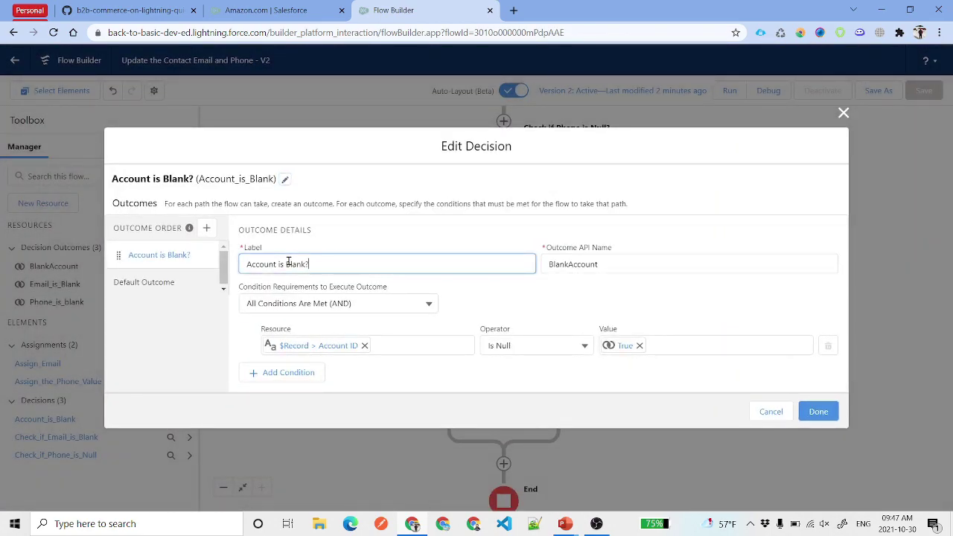
triple_click(288, 262)
key("ctrl+c")
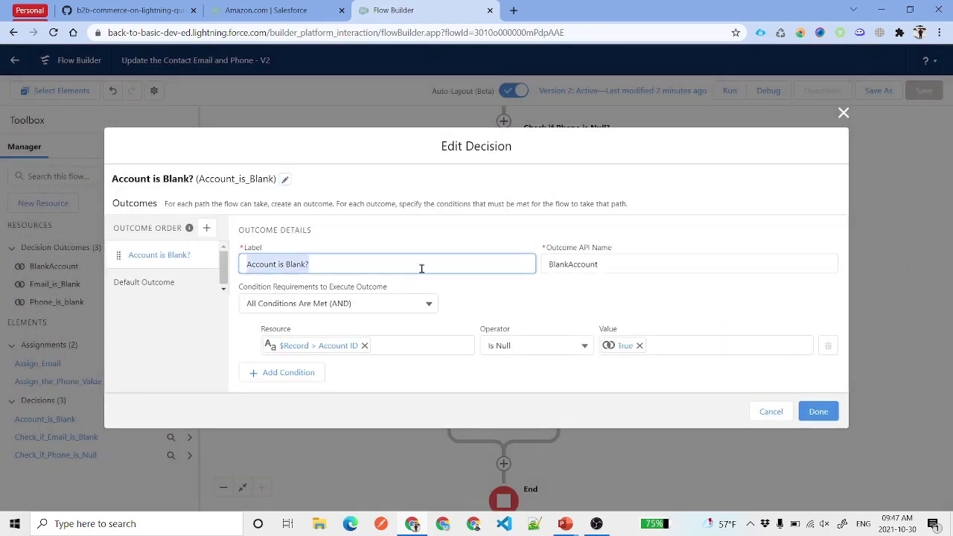
left_click(157, 289)
triple_click(340, 246)
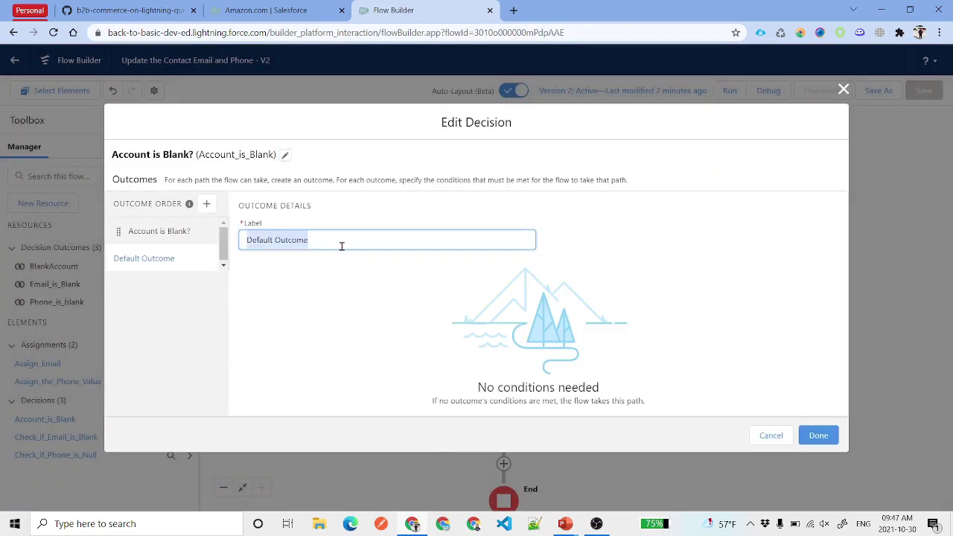
key("ctrl+v")
key("ctrl+Left")
type("Not")
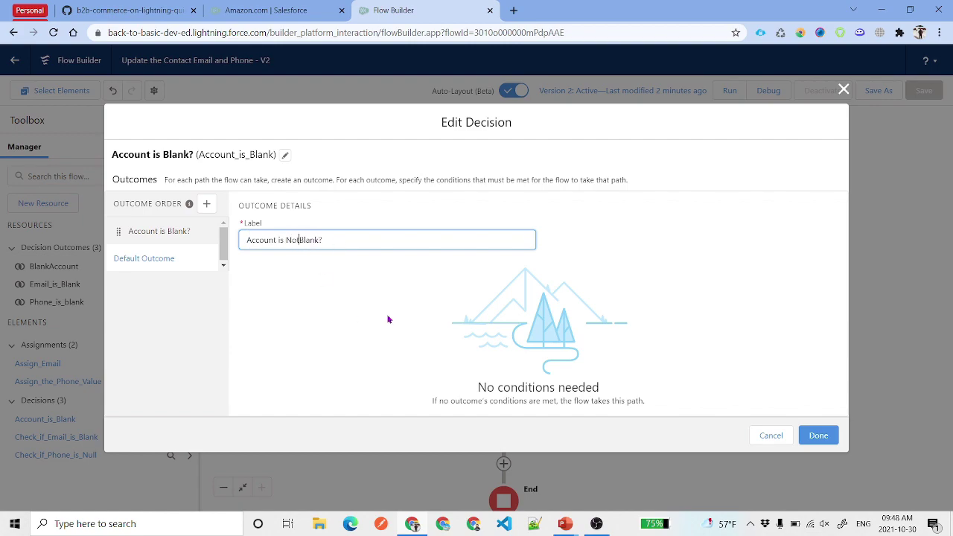
key("Return")
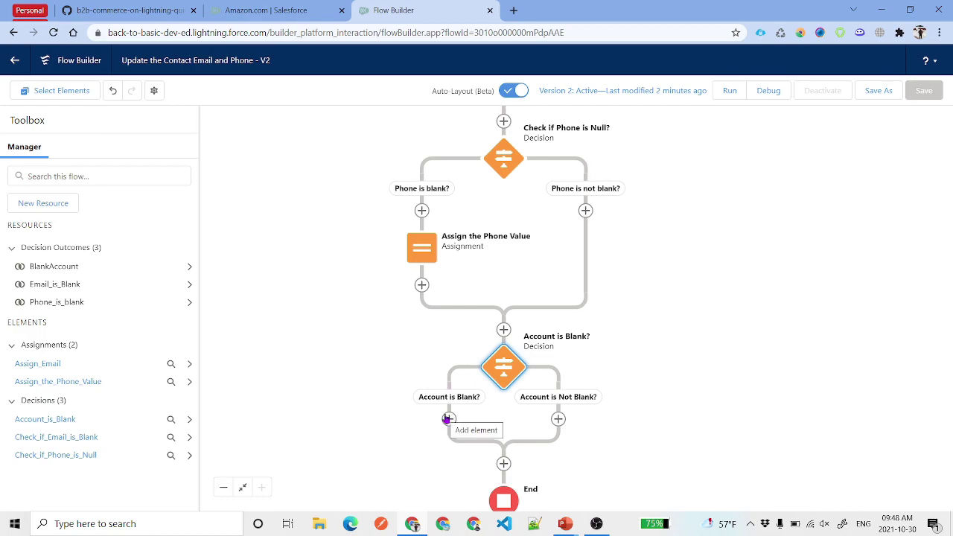
- Add an assignment on the Account is Not Blank? path, first setting the contact's Mailing Street
left_click(558, 420)
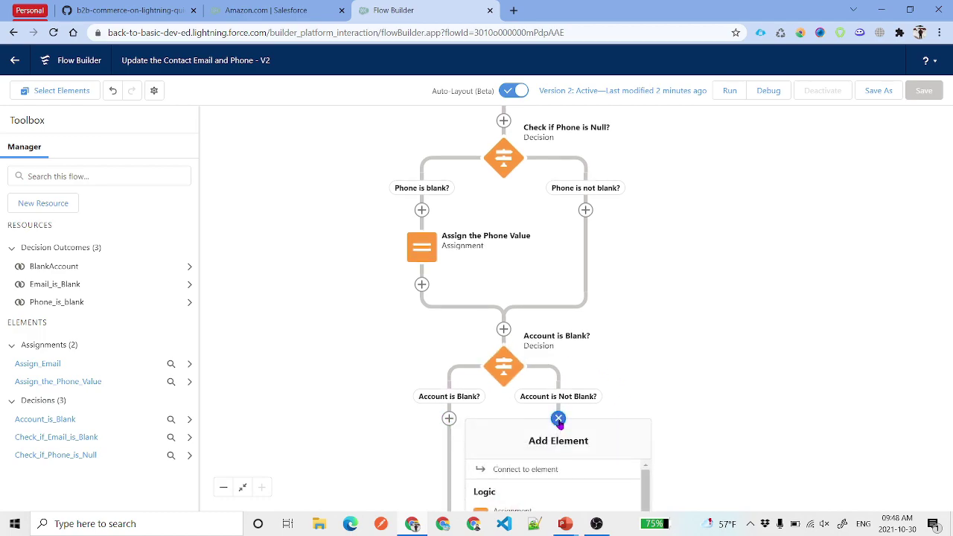
left_click(581, 298)
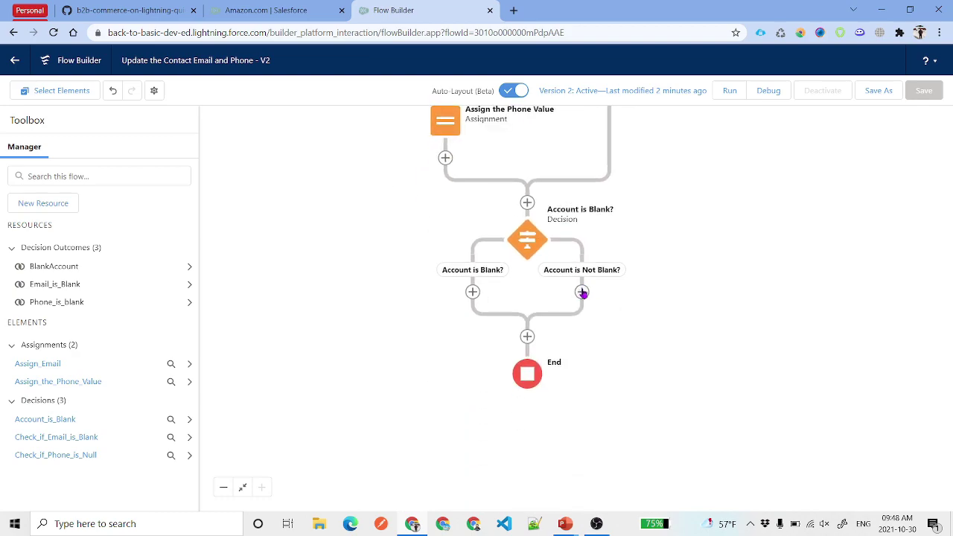
left_click(582, 292)
left_click(568, 393)
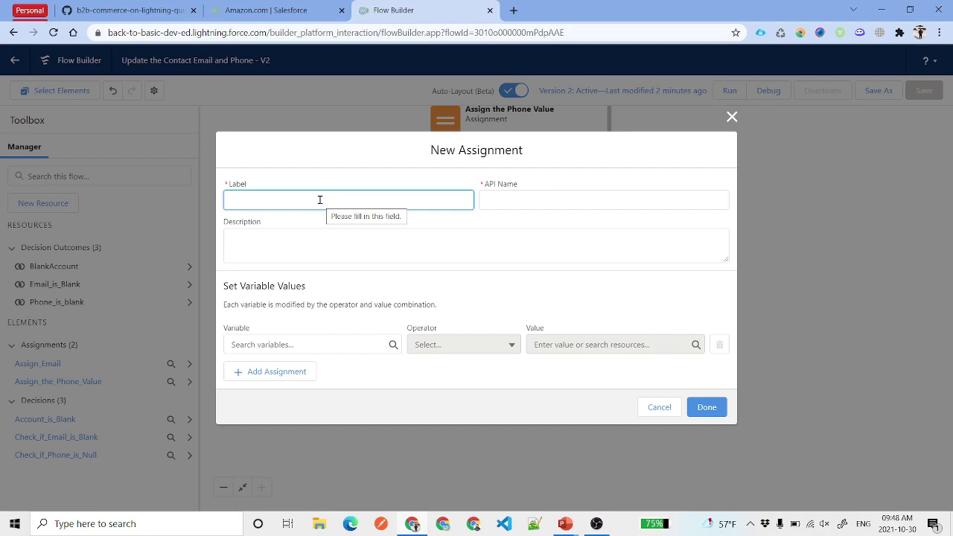
type("Update Contact Mailing Address")
left_click(345, 344)
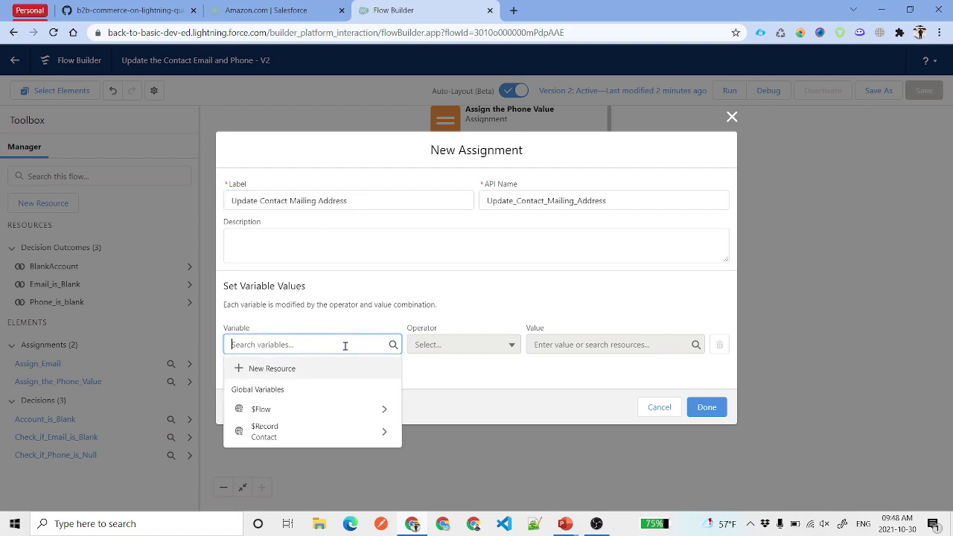
left_click(314, 423)
type("Mailin")
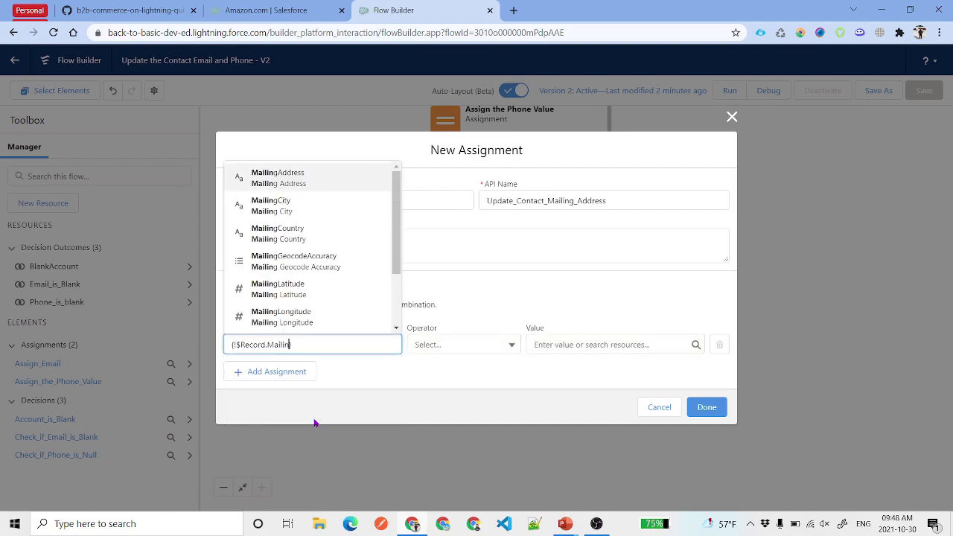
type("g St")
left_click(312, 319)
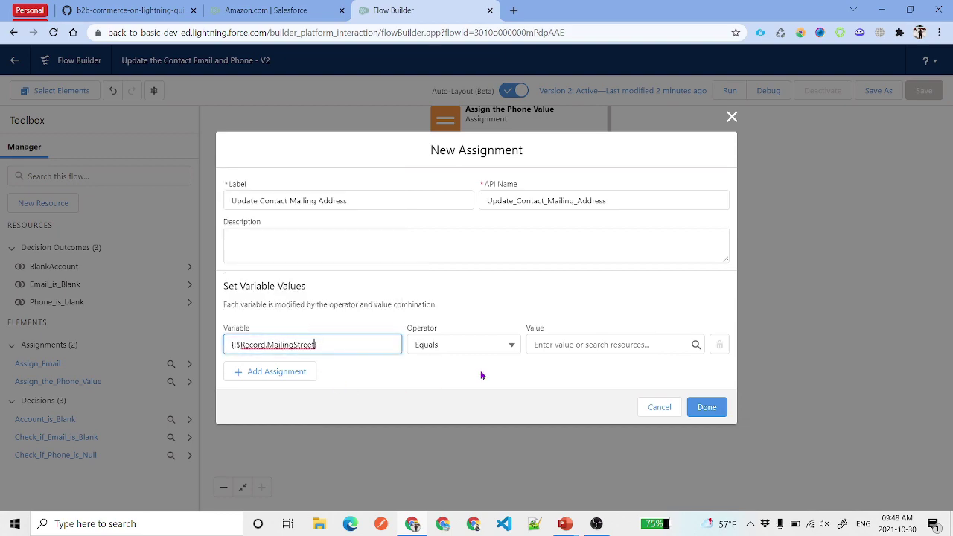
left_click(274, 371)
left_click(321, 364)
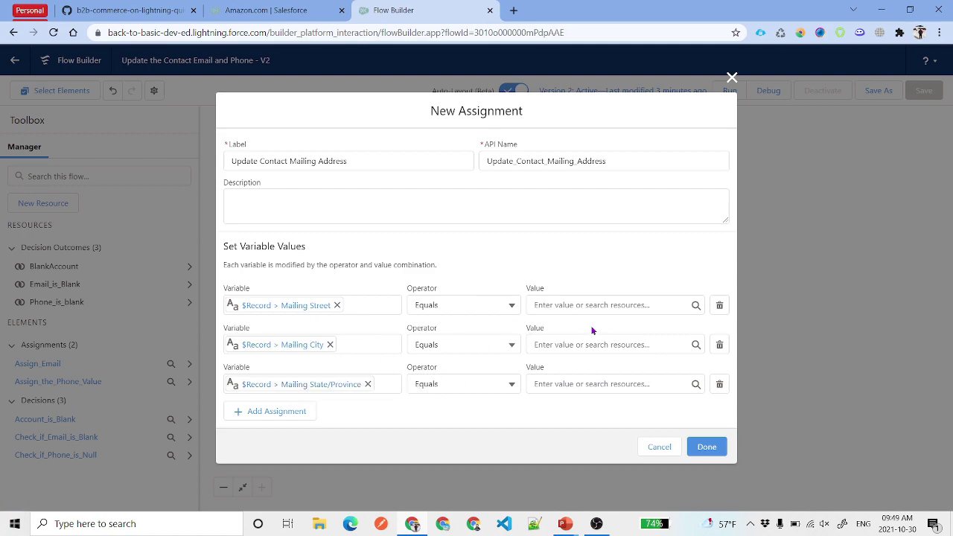
- Give Mailing Street the account's Billing Street, start the Mailing City value, and add the assignment
left_click(586, 305)
type("{!$Re")
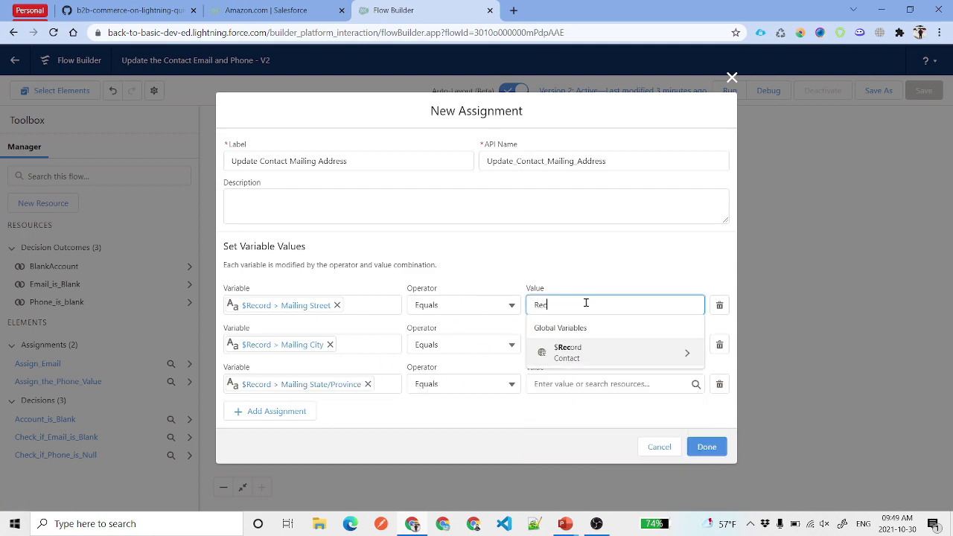
left_click(592, 357)
type("Acc")
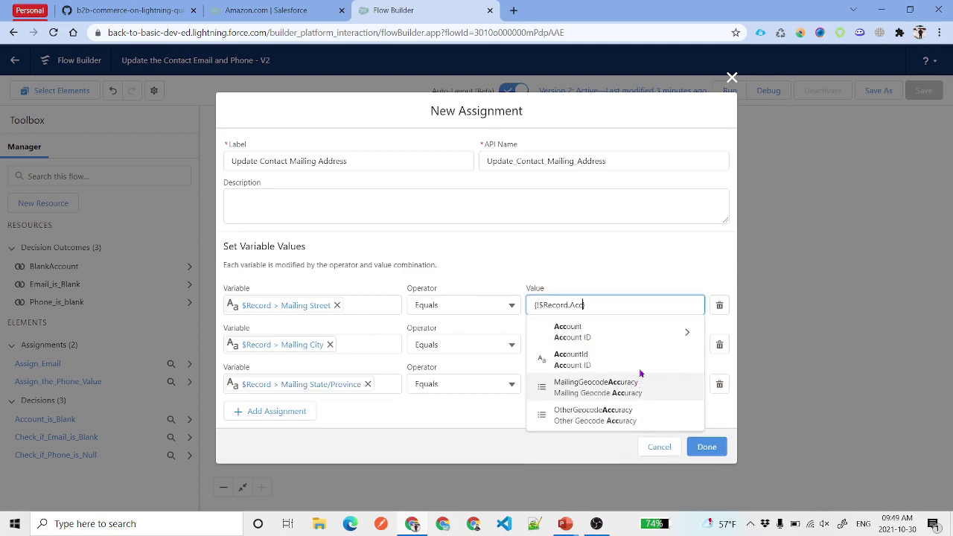
left_click(632, 334)
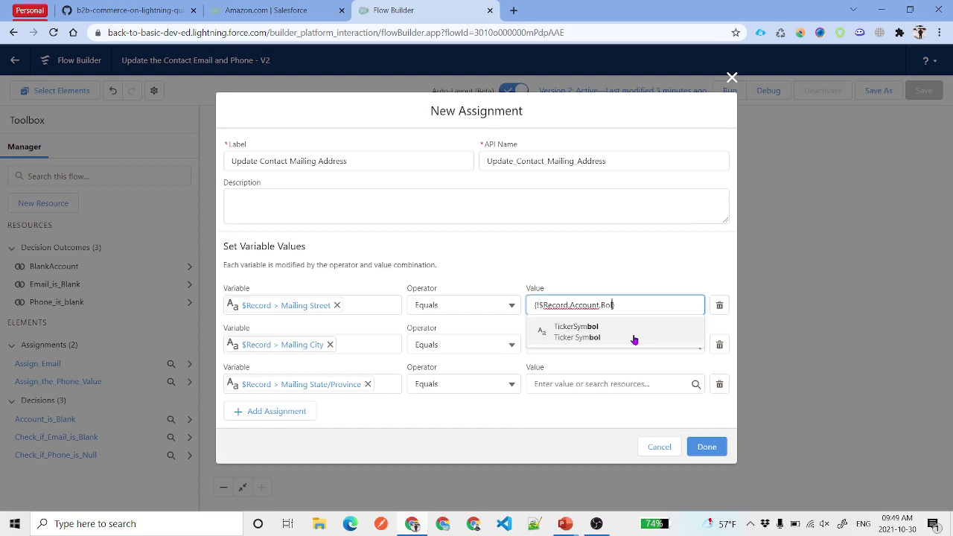
type("BillingSt")
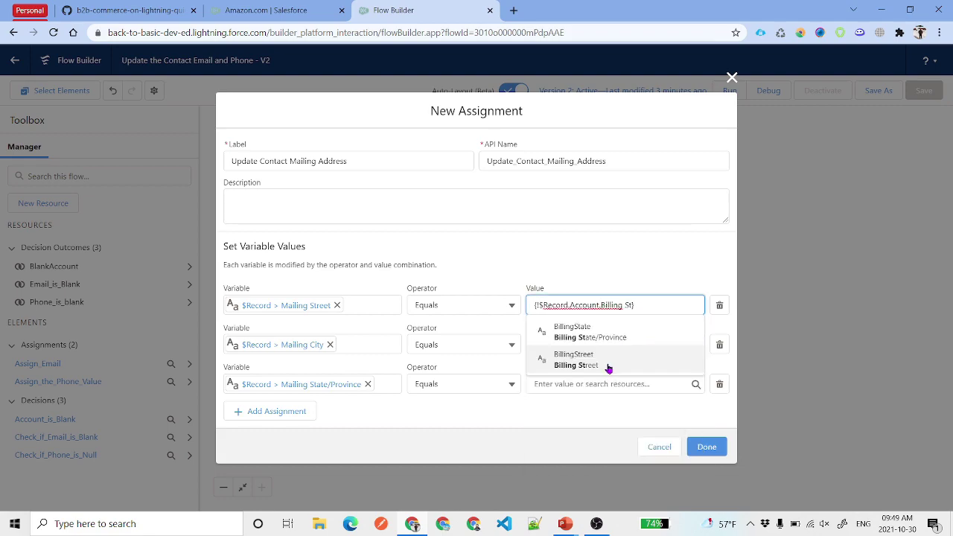
left_click(607, 365)
left_click(609, 242)
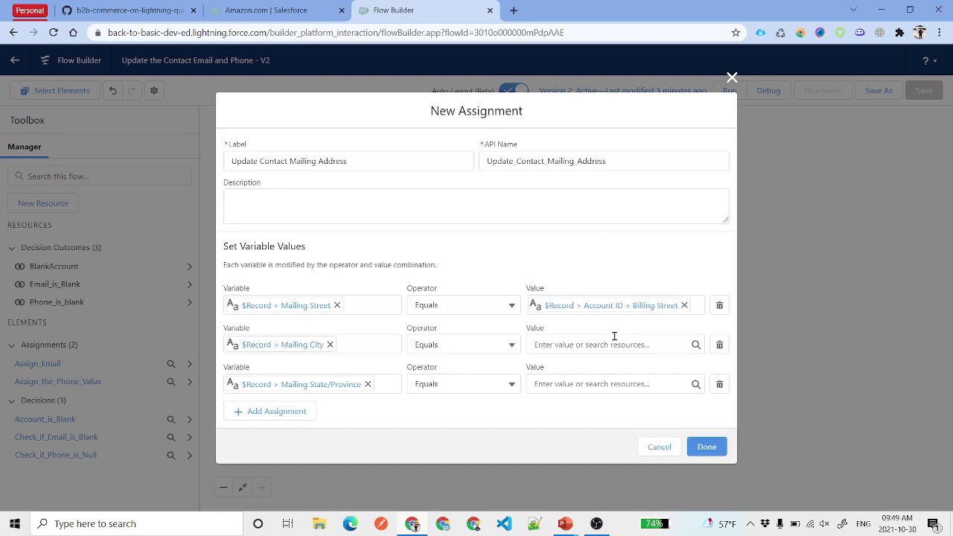
left_click(579, 344)
type("Rec")
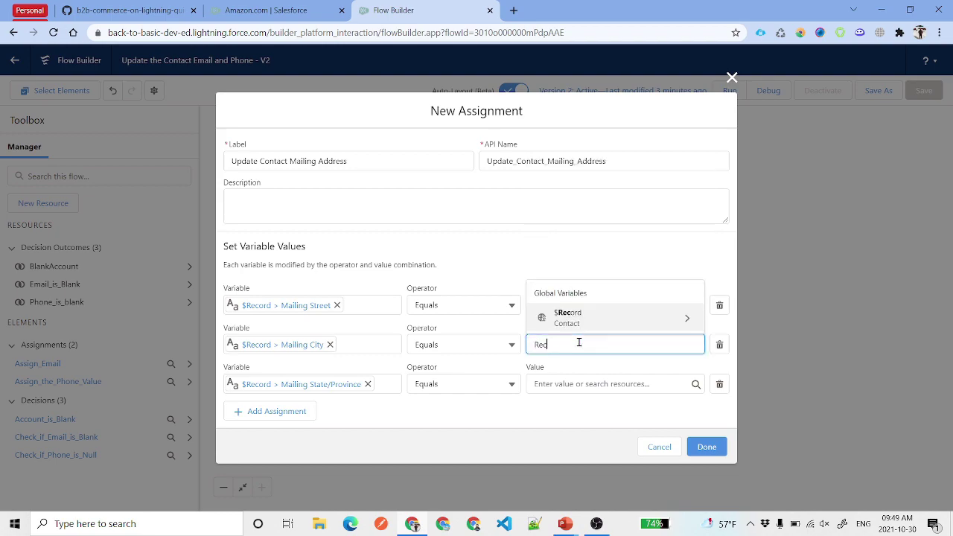
left_click(601, 325)
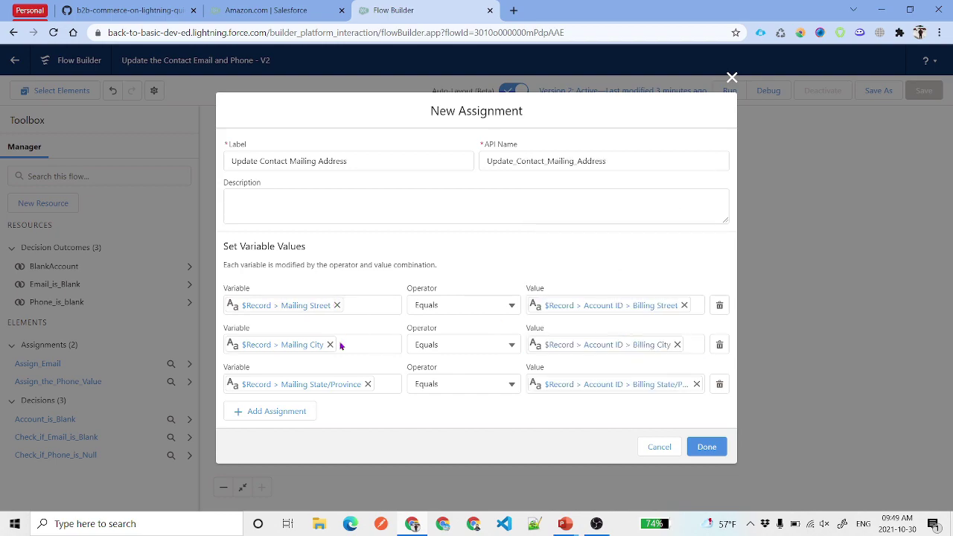
left_click(706, 447)
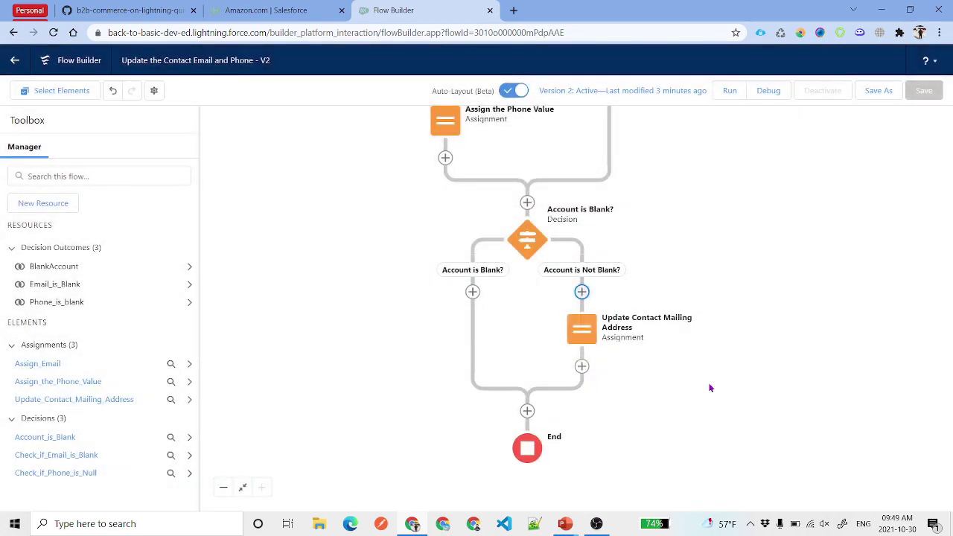
- Save the flow as a new Version 3, keeping the existing flow label
left_click(879, 90)
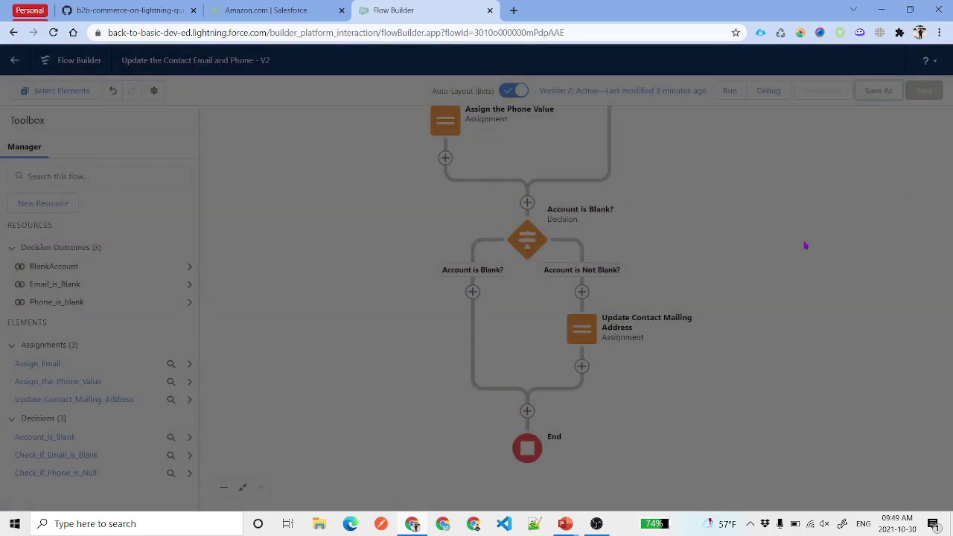
left_click_drag(394, 255, 210, 267)
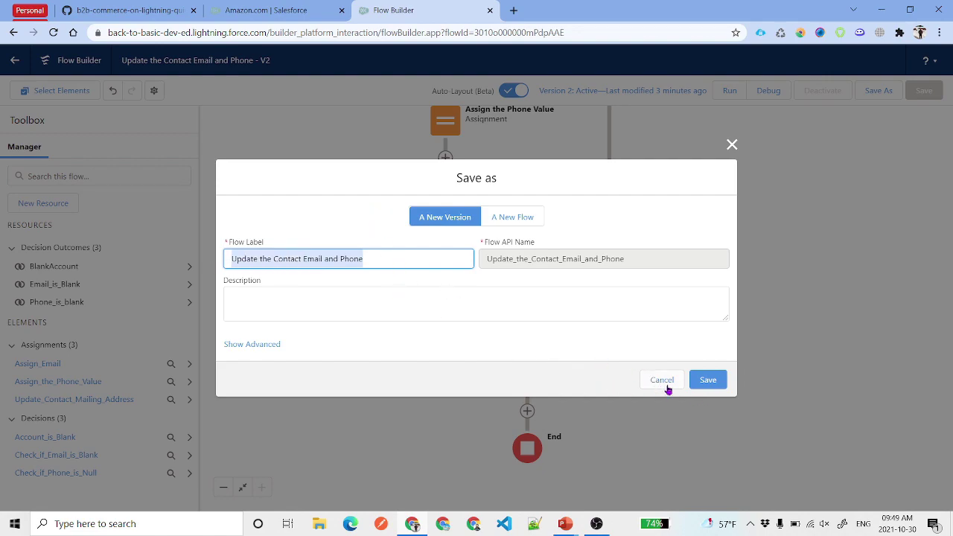
left_click(708, 382)
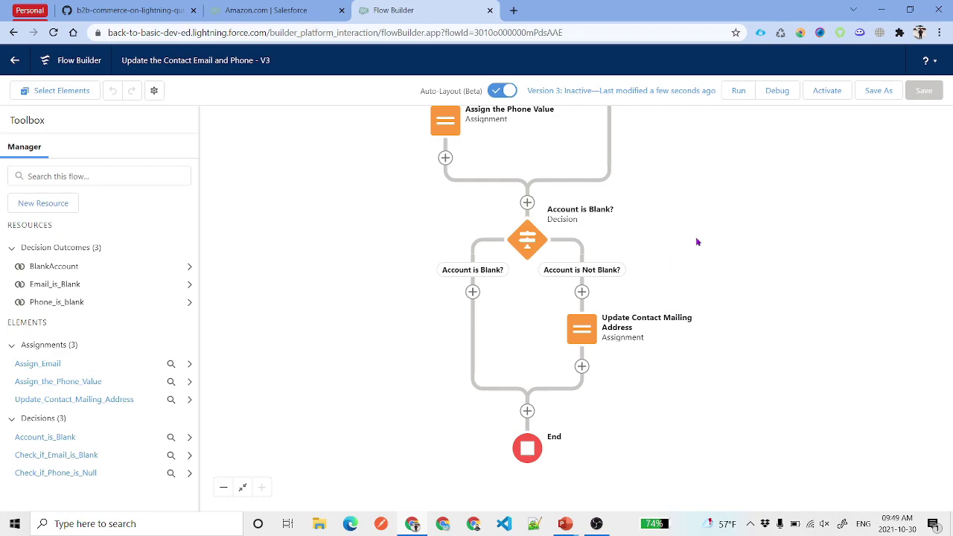
- Debug the flow with the test contact as the triggering record and review the completed path
left_click(777, 90)
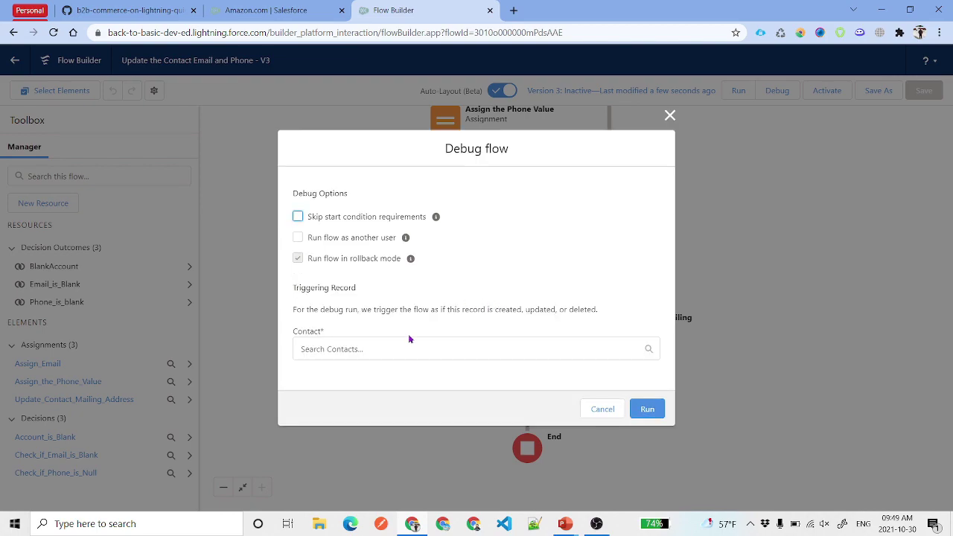
left_click(370, 350)
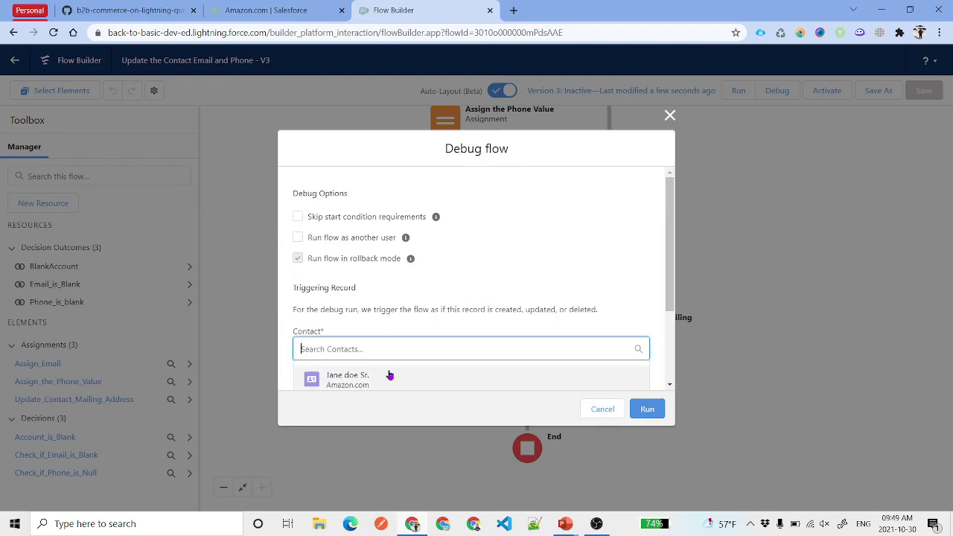
left_click(394, 301)
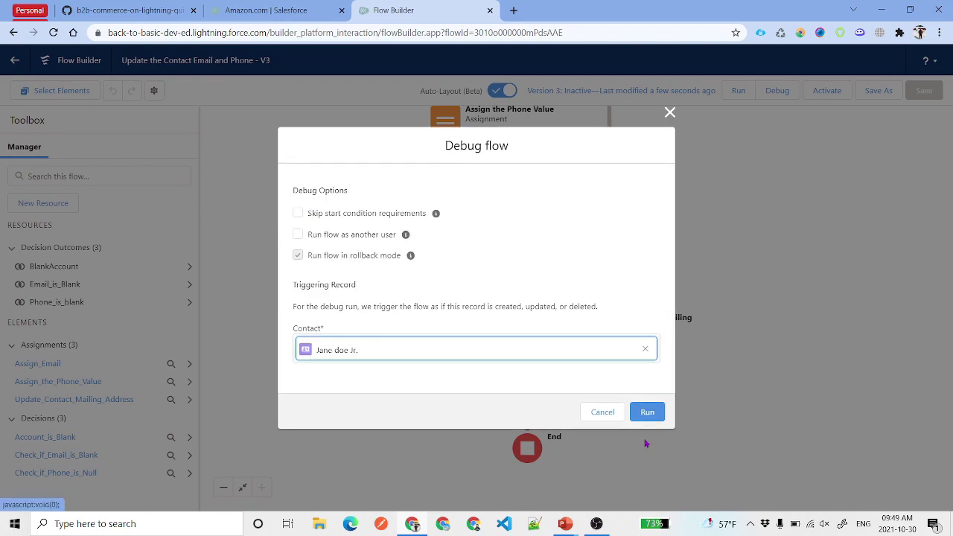
left_click(648, 412)
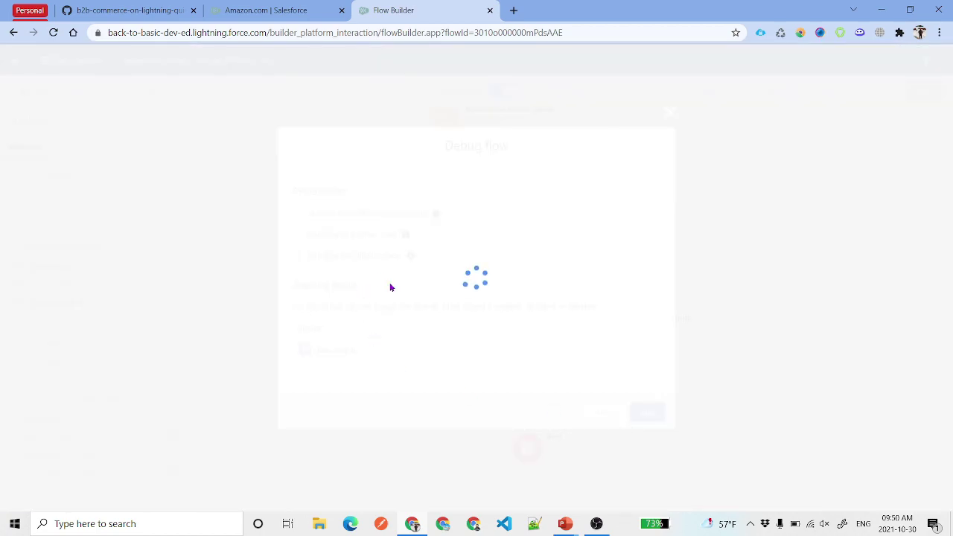
scroll(551, 187, "up", 8)
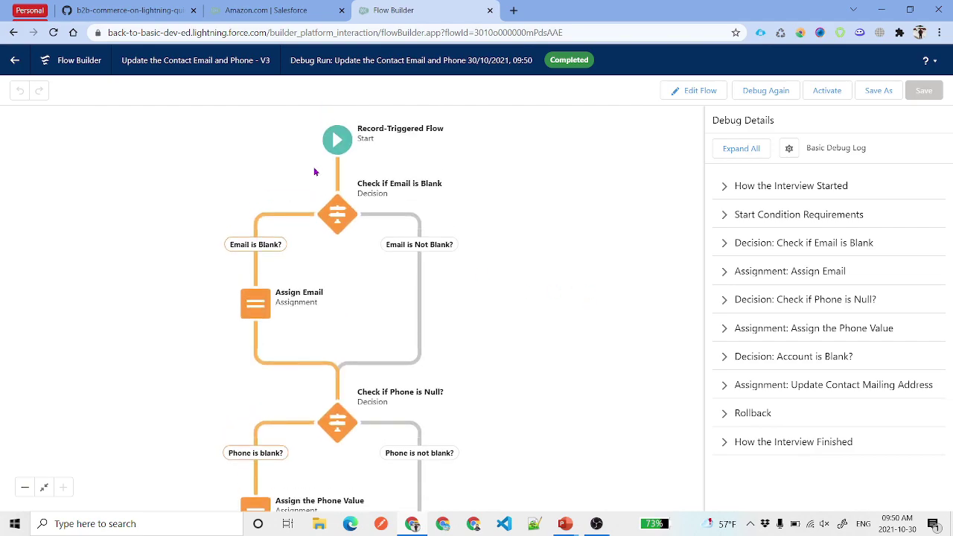
scroll(566, 370, "down", 2)
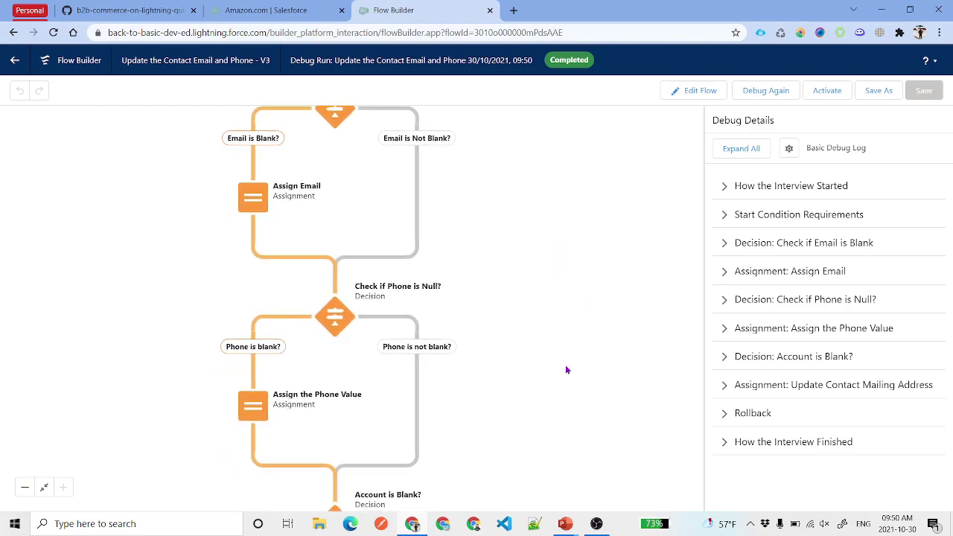
scroll(566, 370, "down", 5)
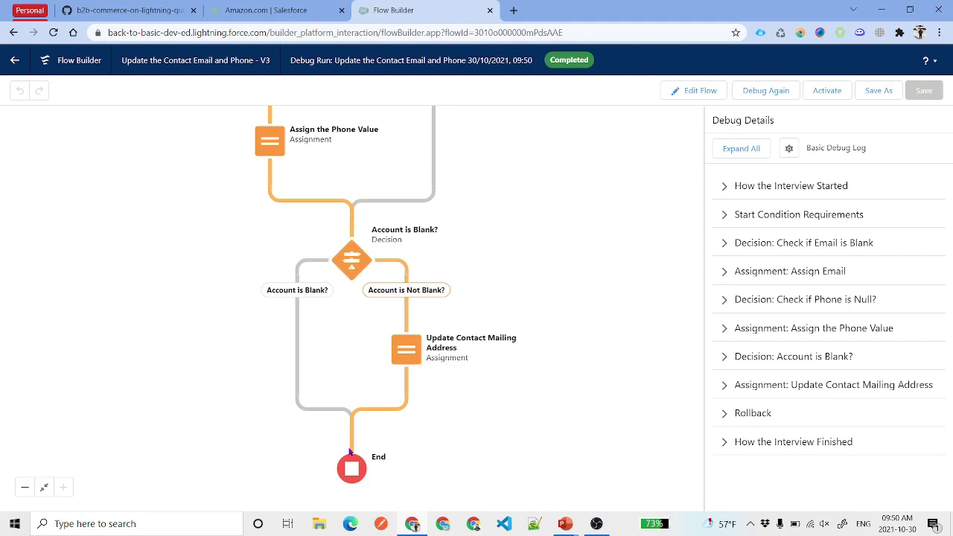
- Activate Version 3 and return to the contact's record page
left_click(828, 91)
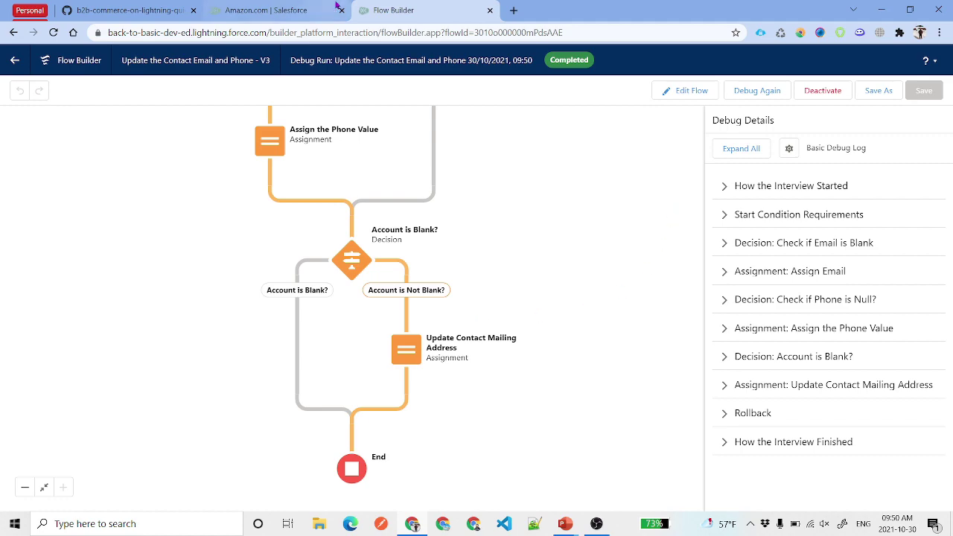
left_click(289, 7)
left_click(13, 32)
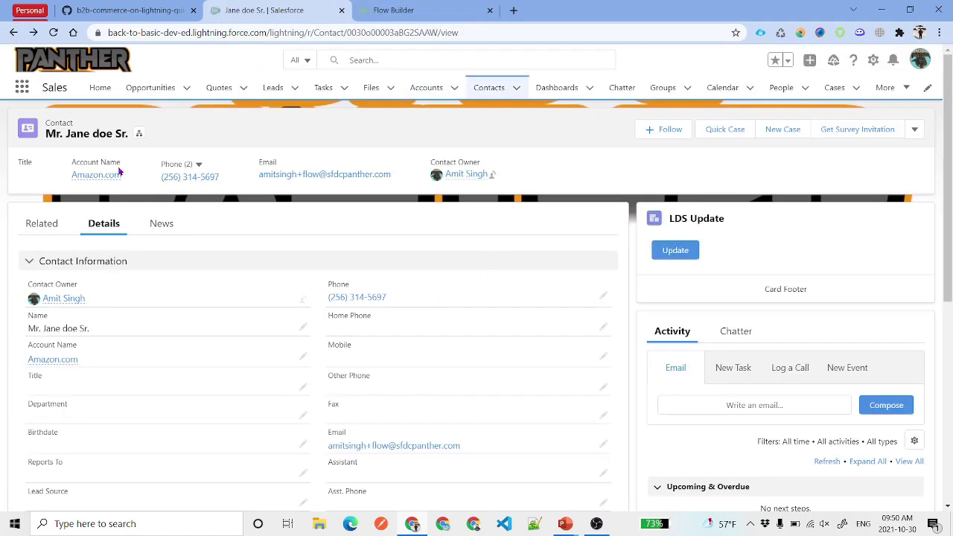
- Clone the contact and clear the copied phone, mailing street and mailing city
left_click(914, 130)
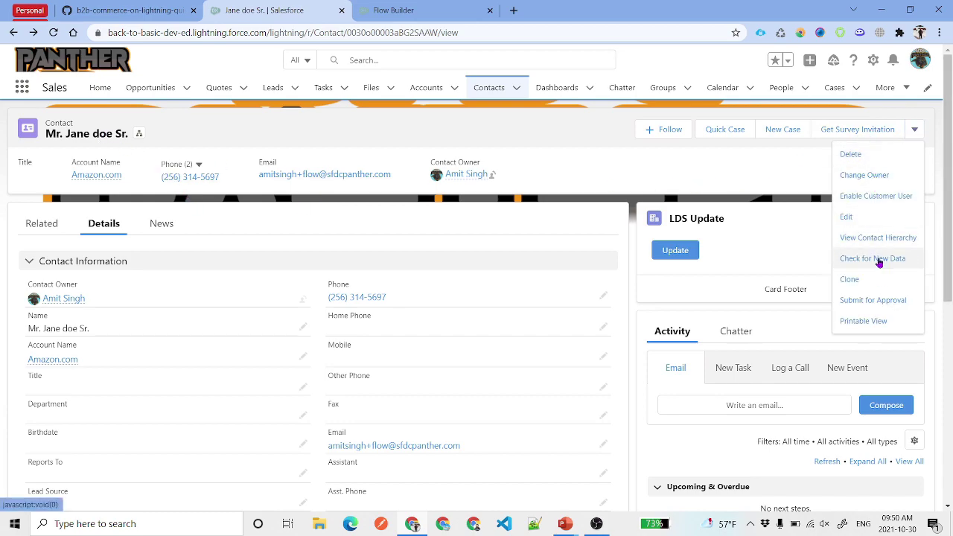
left_click(850, 279)
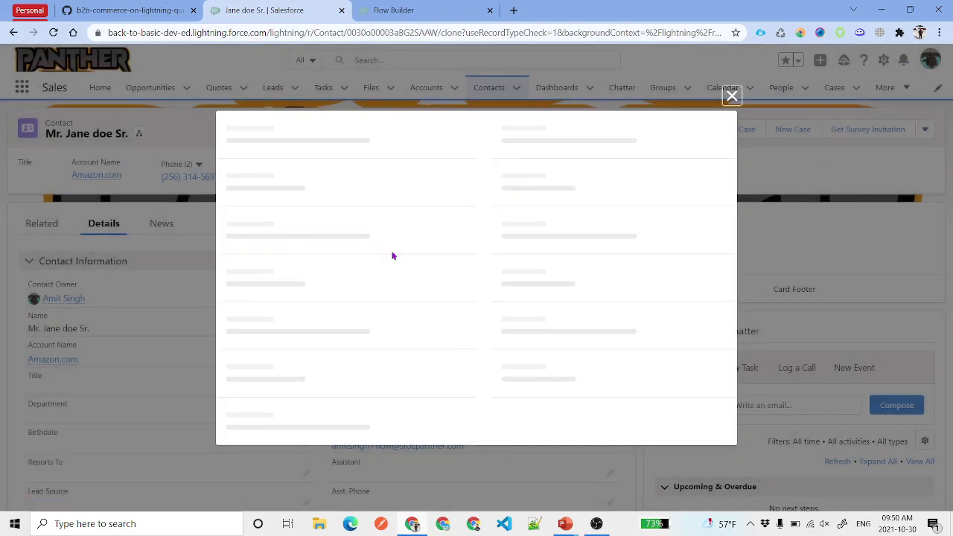
double_click(543, 164)
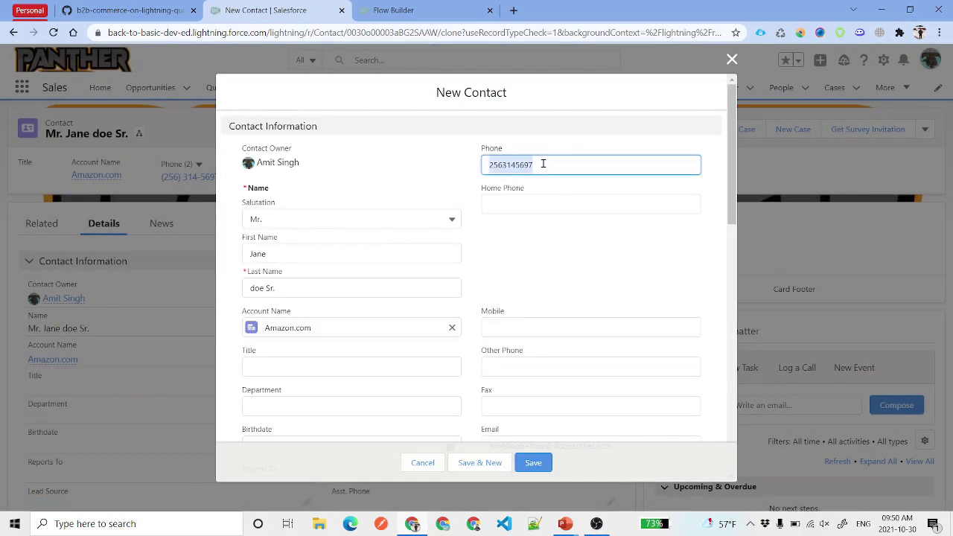
key("BackSpace")
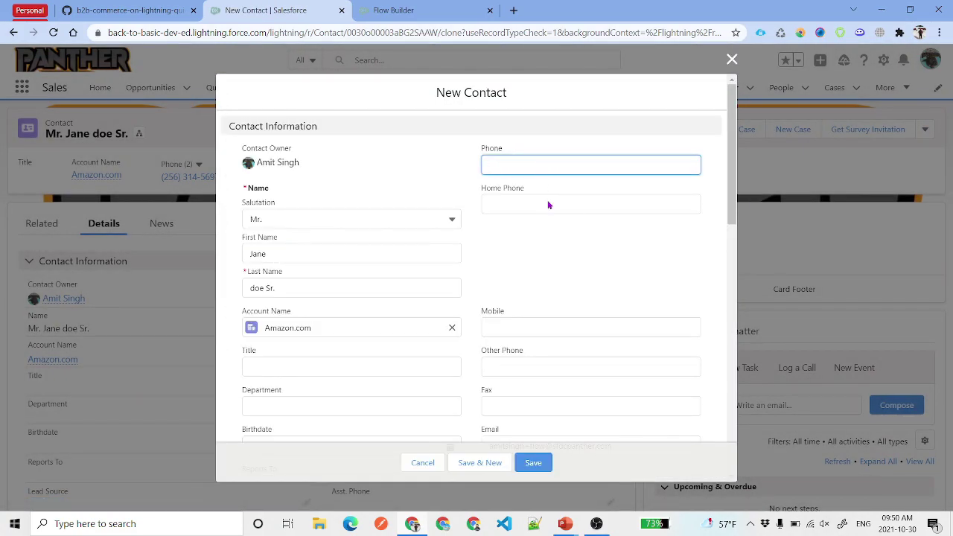
scroll(552, 300, "down", 3)
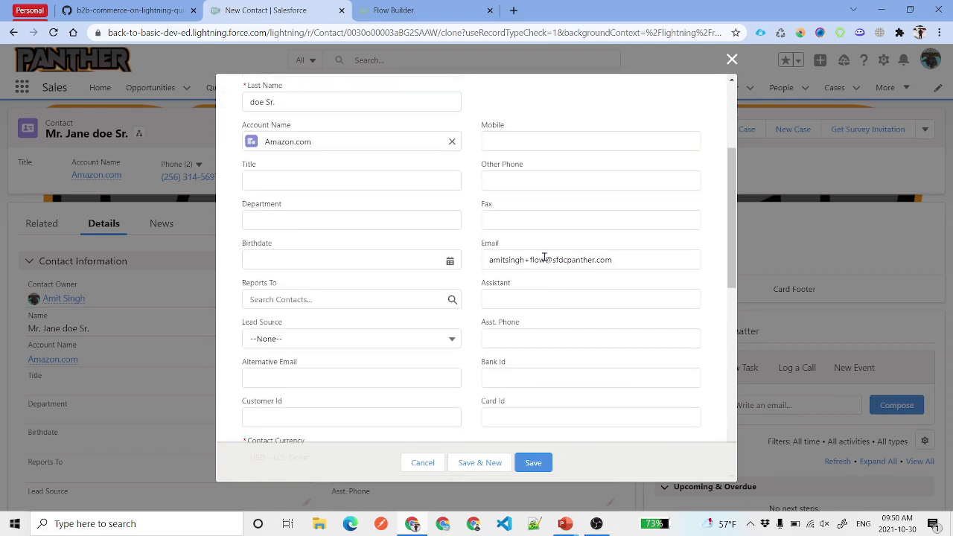
scroll(544, 255, "up", 3)
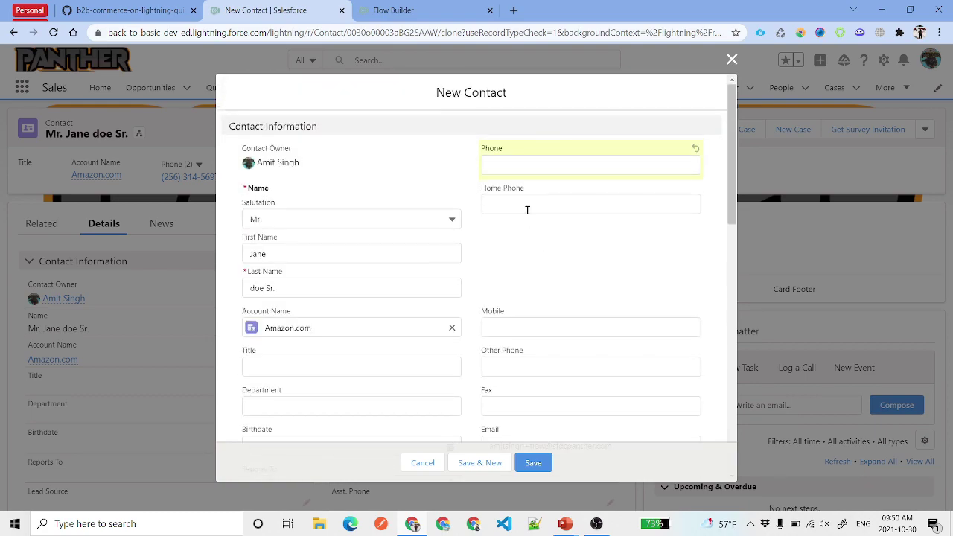
scroll(546, 193, "down", 2)
scroll(326, 203, "down", 10)
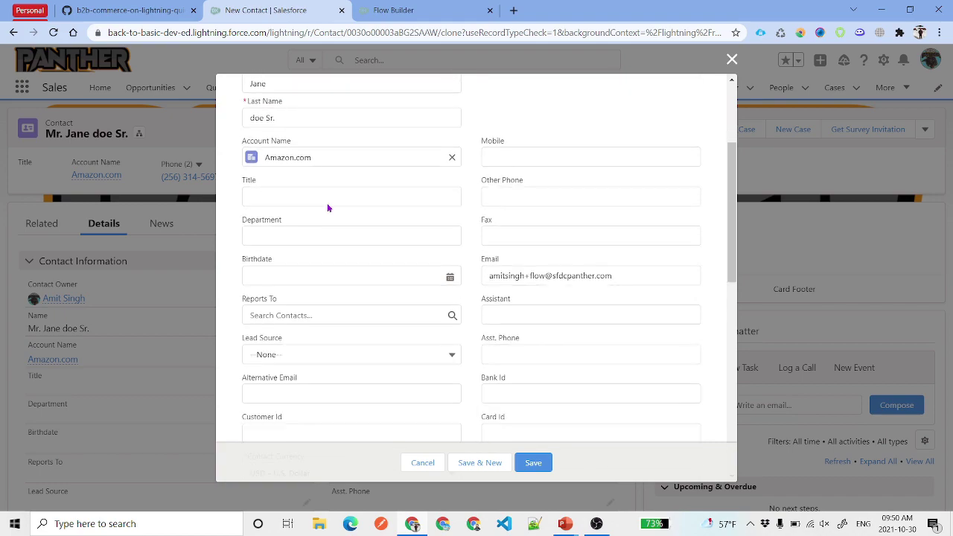
scroll(333, 215, "up", 2)
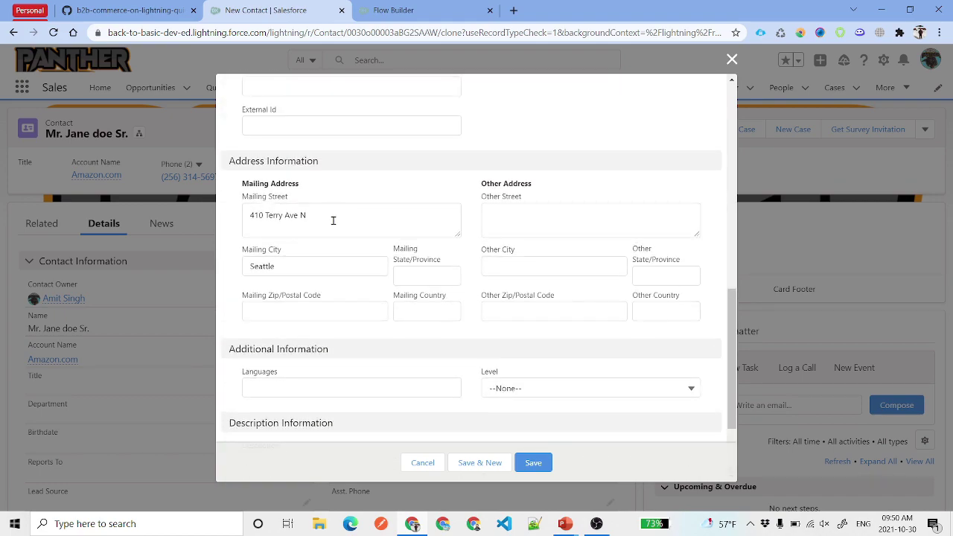
triple_click(333, 220)
key("BackSpace")
triple_click(292, 266)
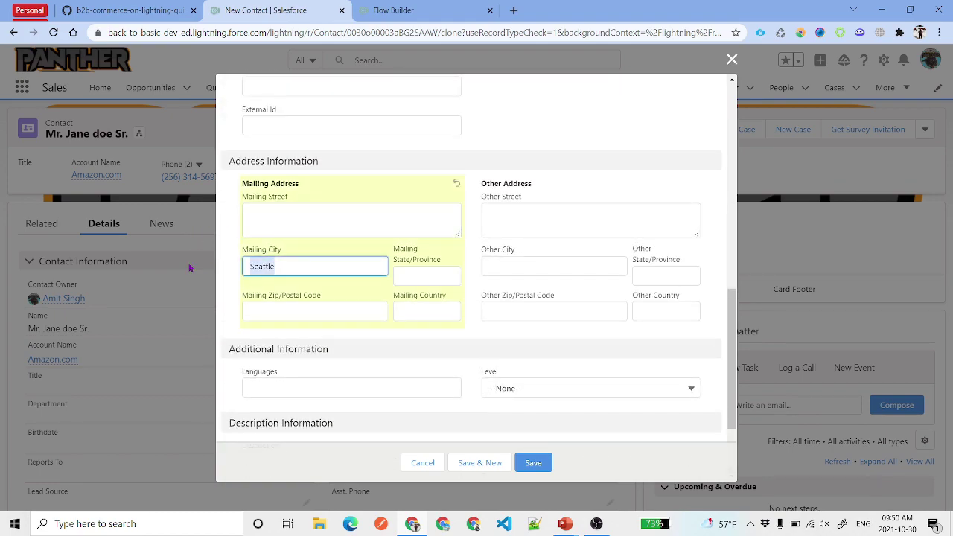
key("BackSpace")
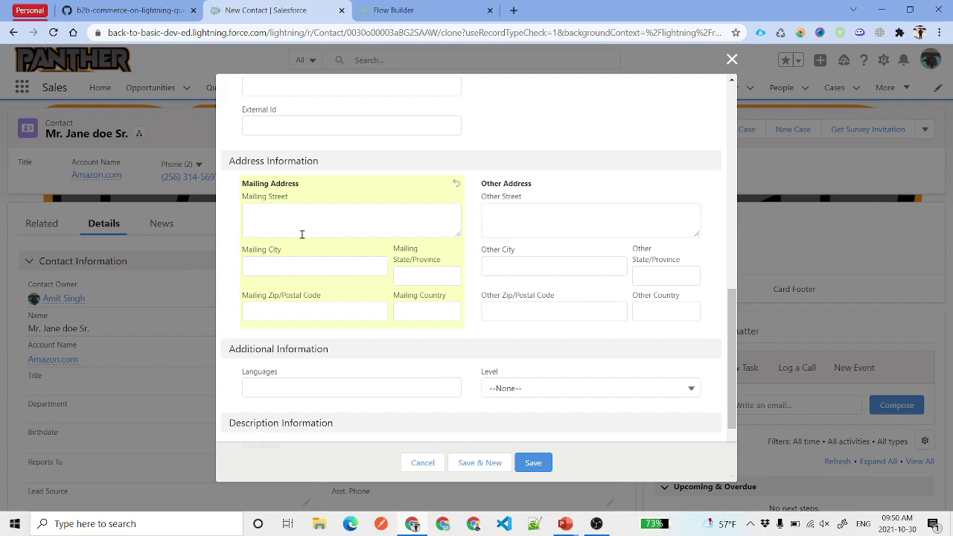
- Replace the clone's first and last name with new values and save it
scroll(431, 328, "up", 10)
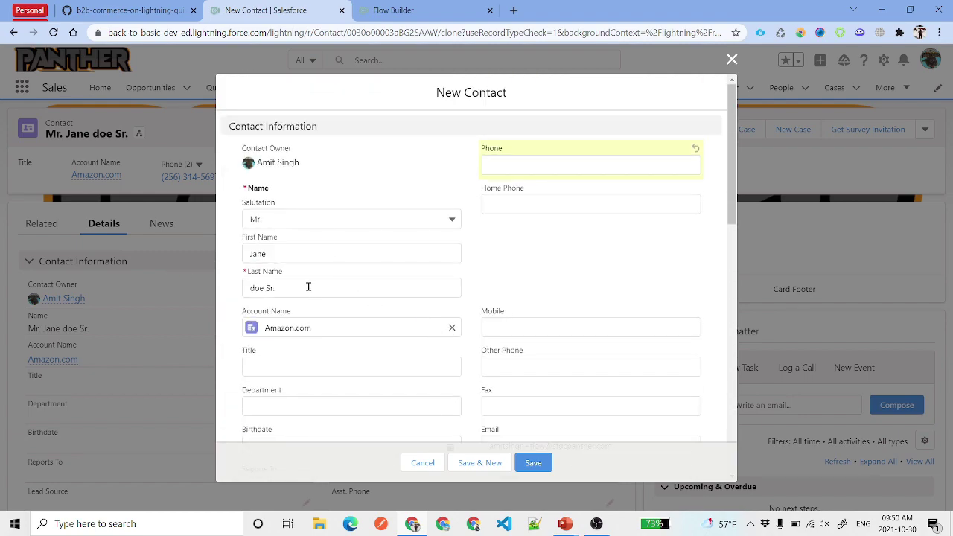
left_click(308, 287)
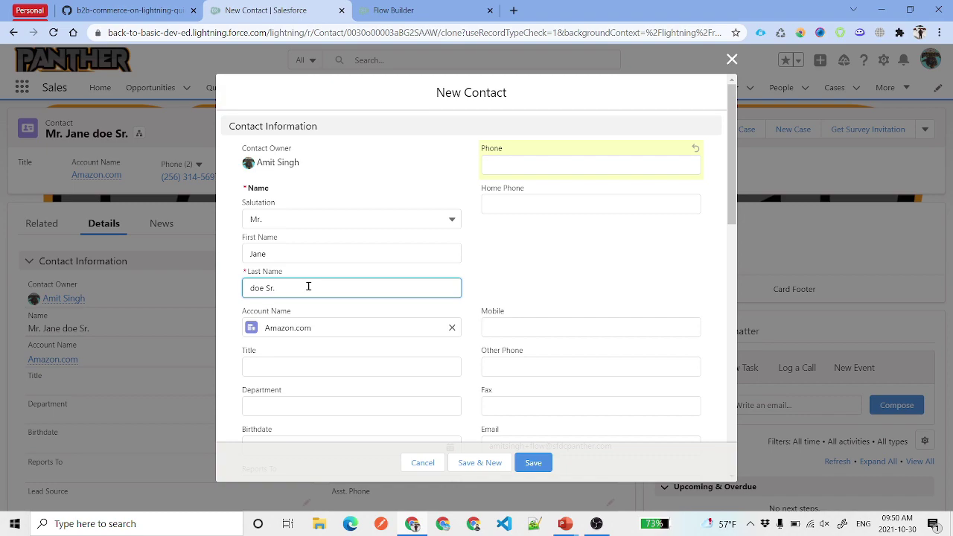
triple_click(309, 286)
key("BackSpace")
triple_click(311, 253)
left_click_drag(310, 254, 222, 267)
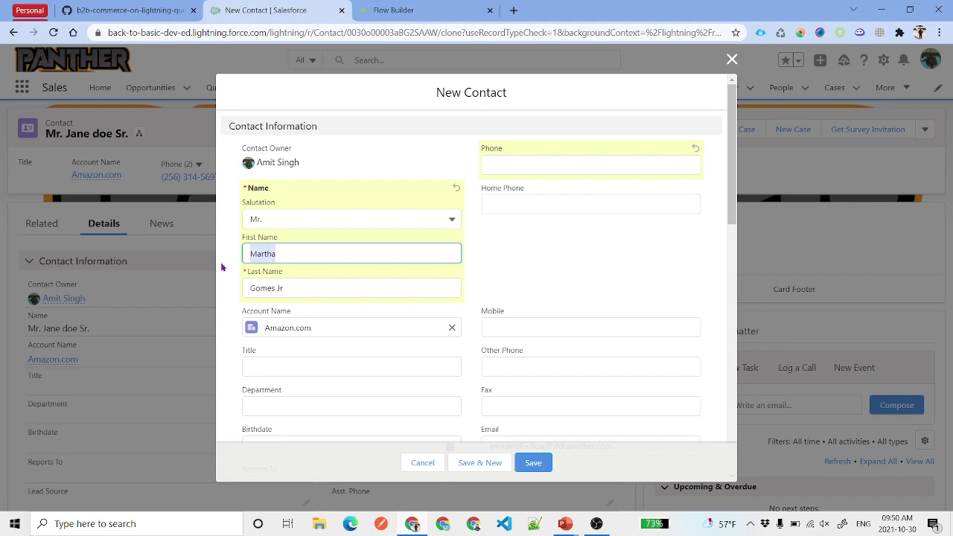
left_click(289, 290)
left_click(561, 317)
left_click(533, 463)
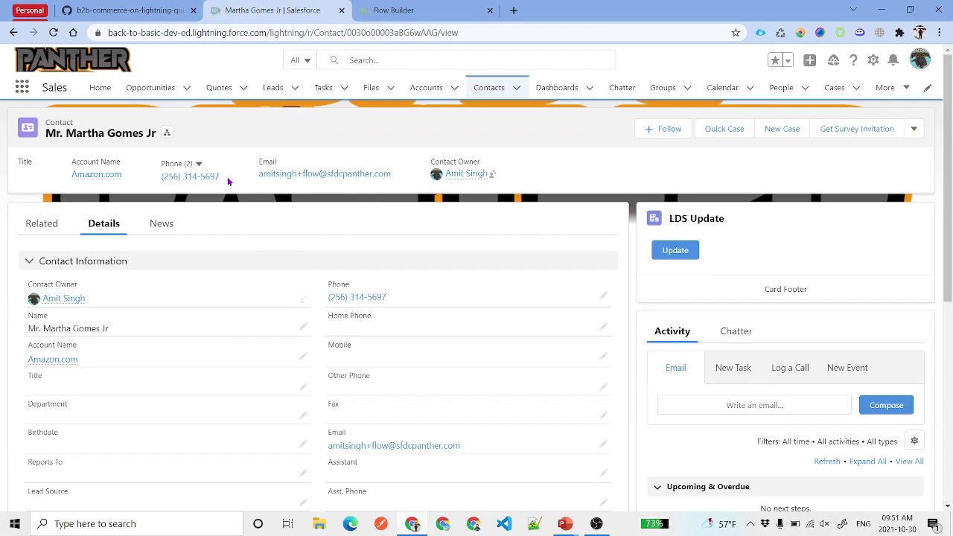
- Confirm the new contact's mailing address was filled from the account, then reopen the flow for editing
scroll(187, 282, "down", 5)
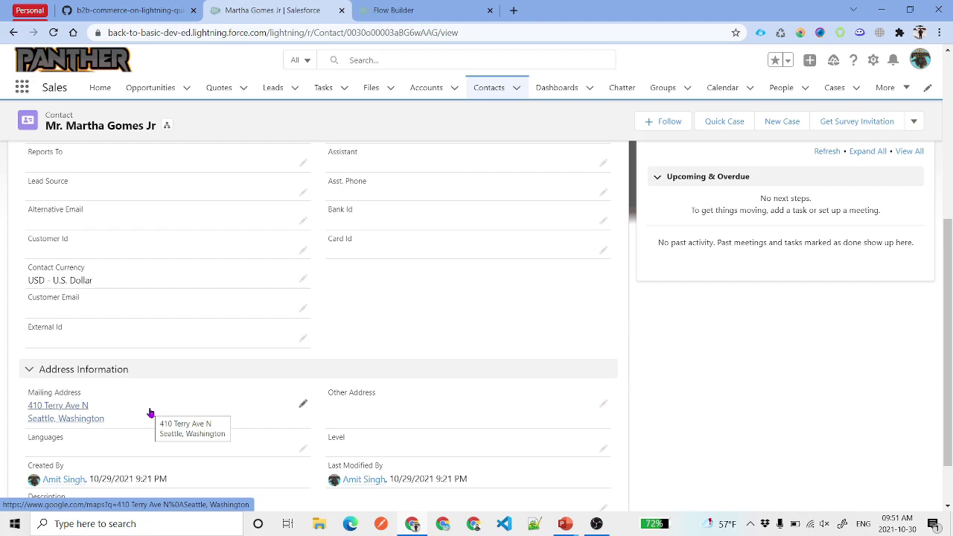
left_click(393, 10)
left_click(675, 100)
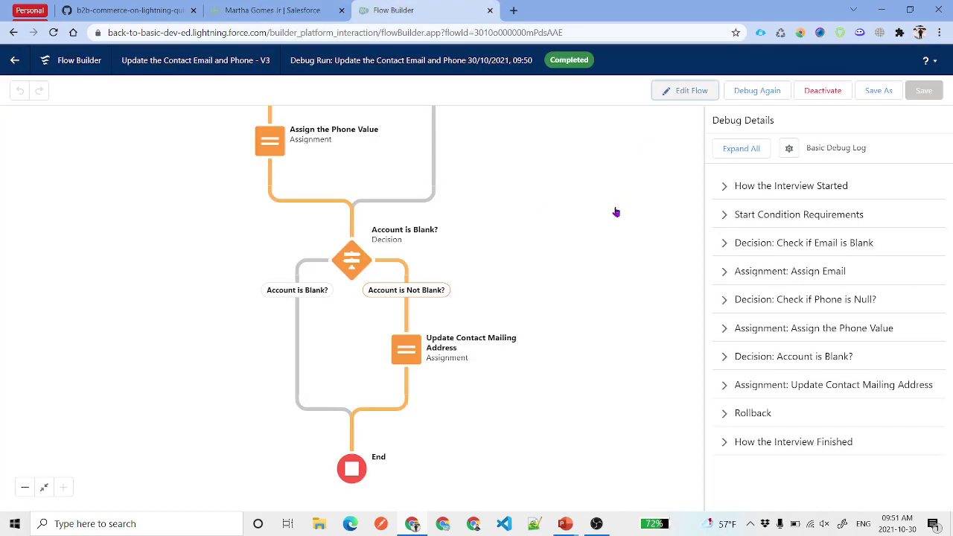